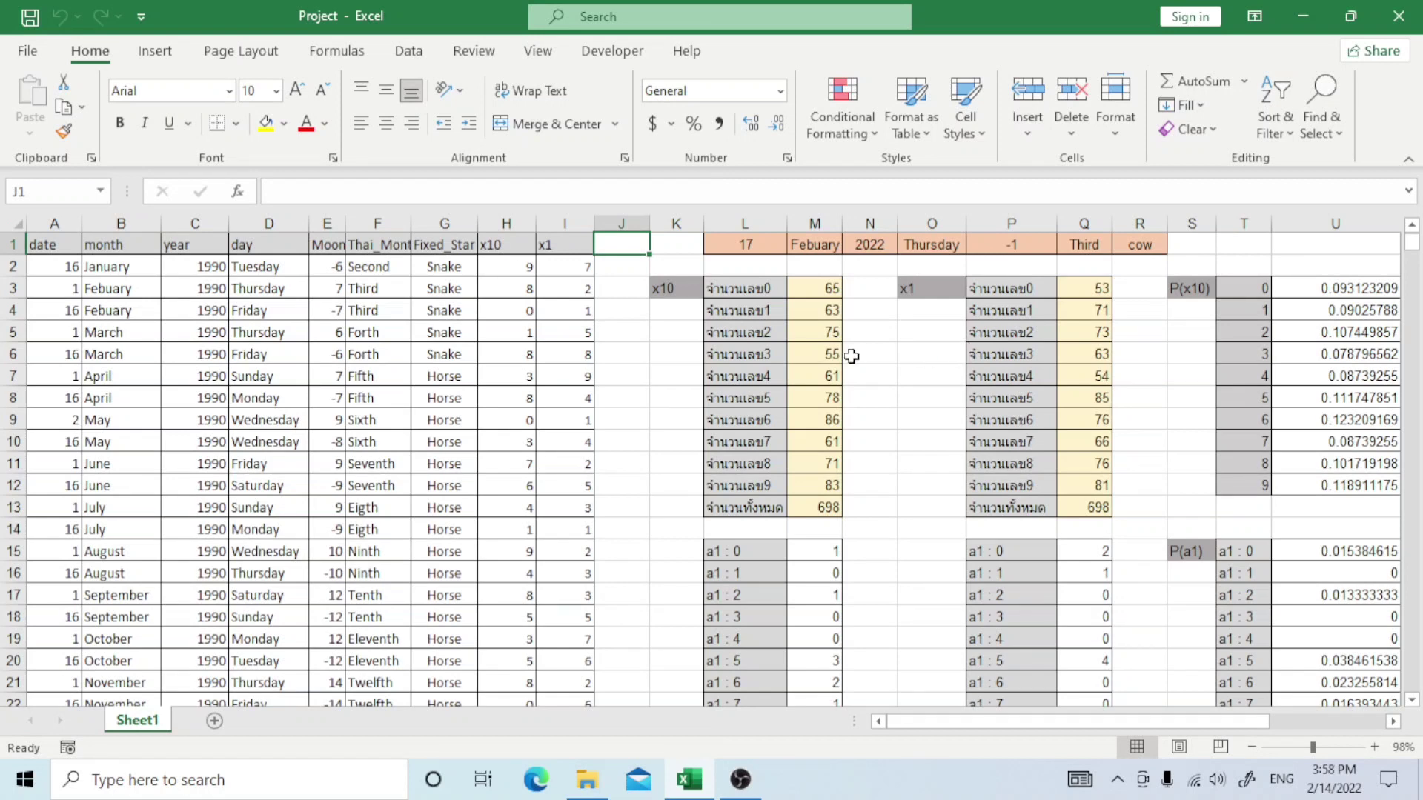
- Review each dataset column in order, from date, month, year and day through Moon, Thai_Month and Fixed_Star to x10 and x1
left_click(71, 221)
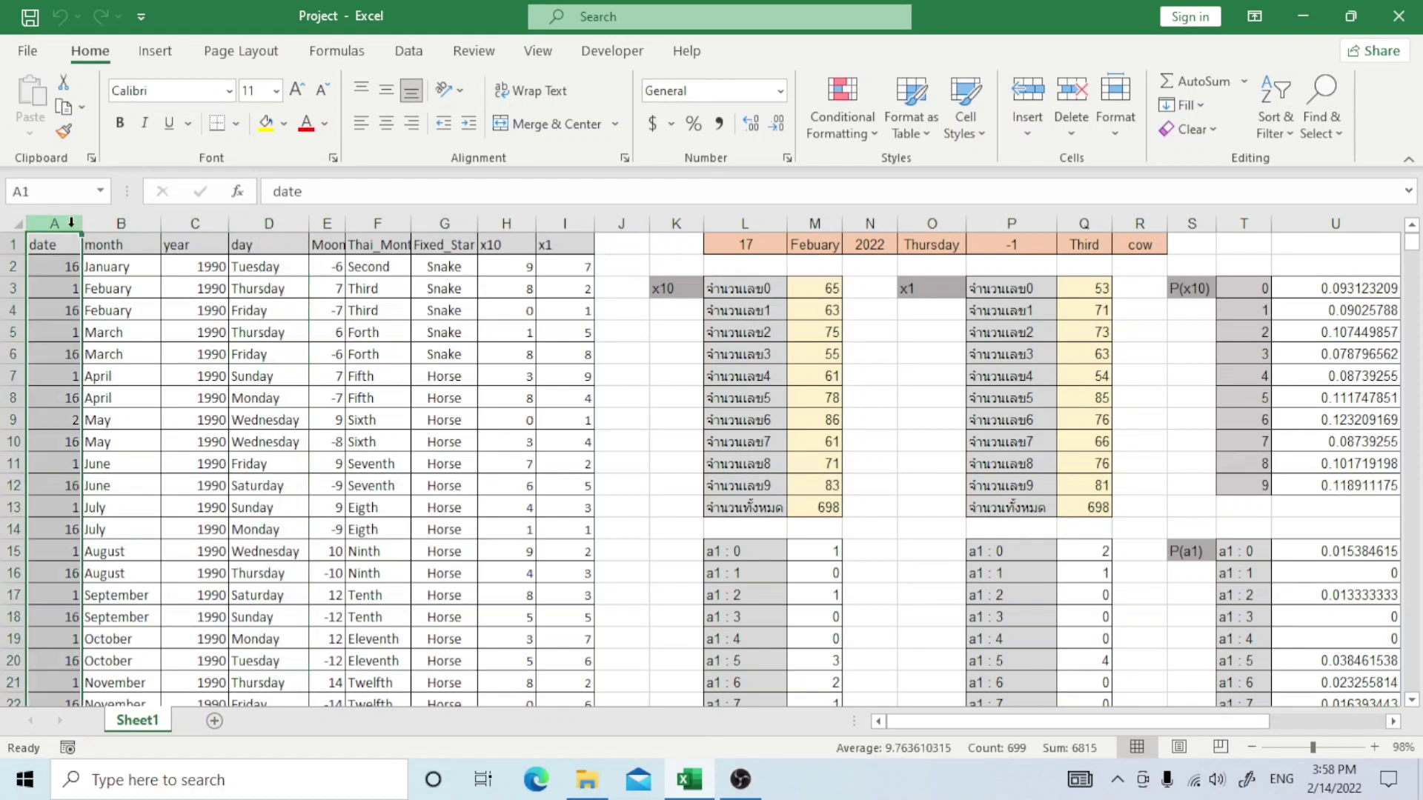
left_click(111, 222)
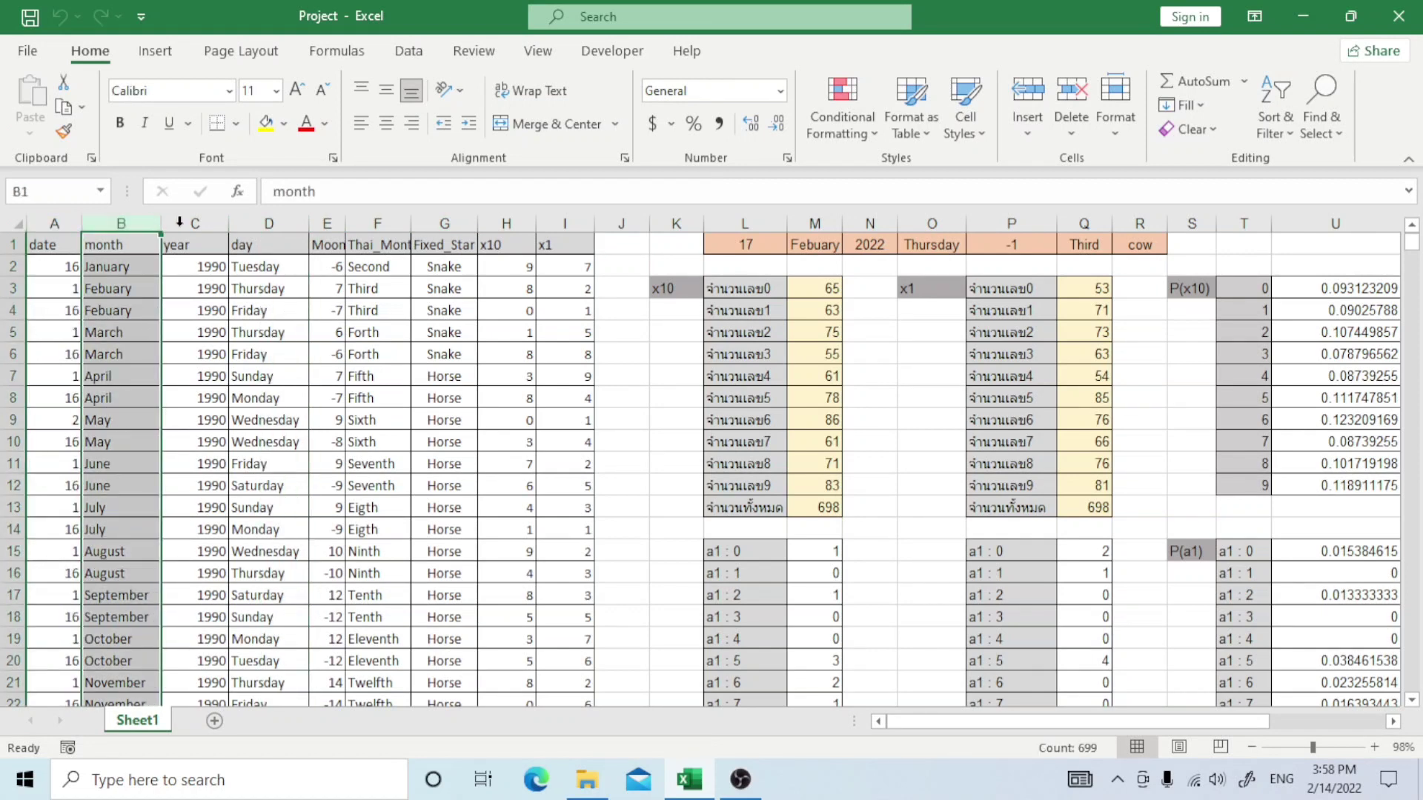
left_click(207, 221)
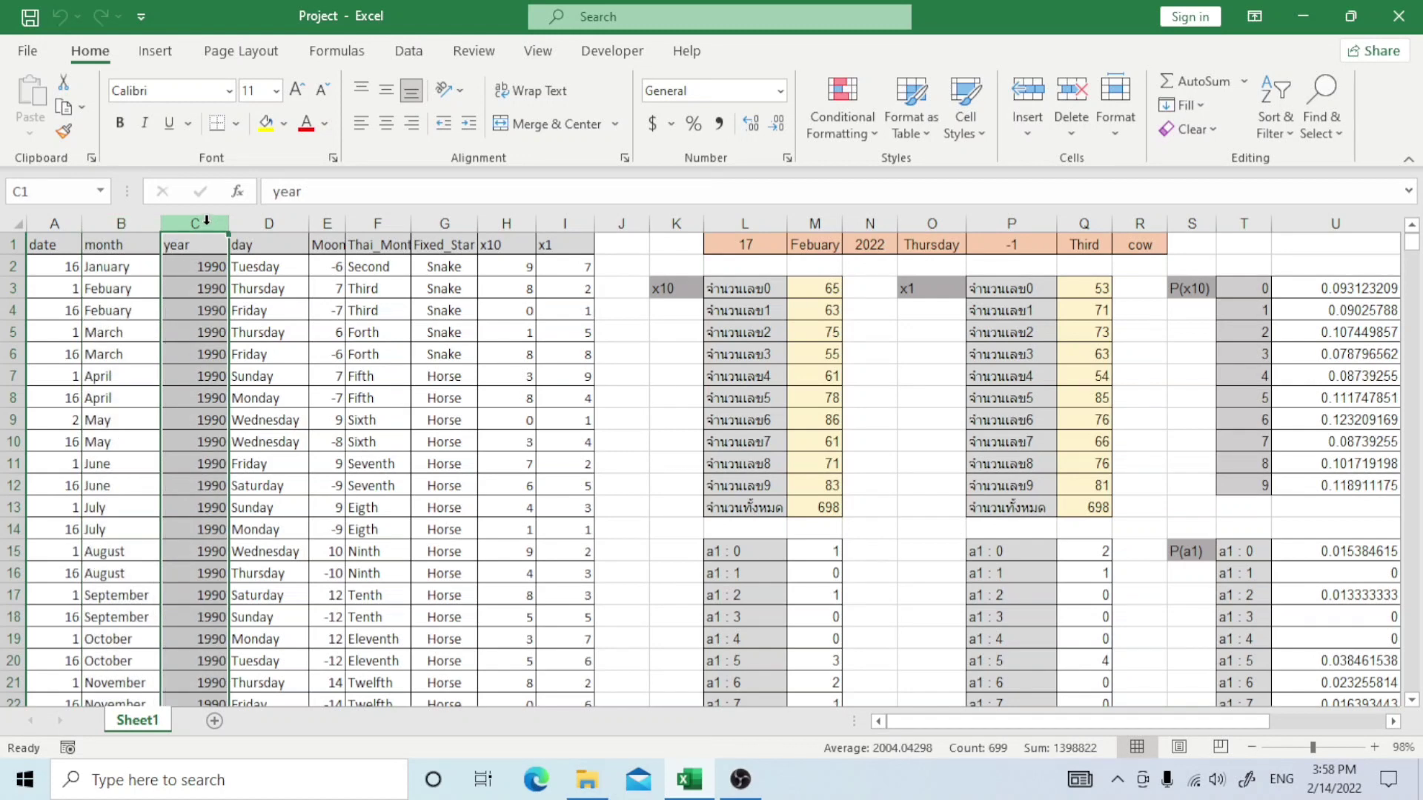
left_click(265, 220)
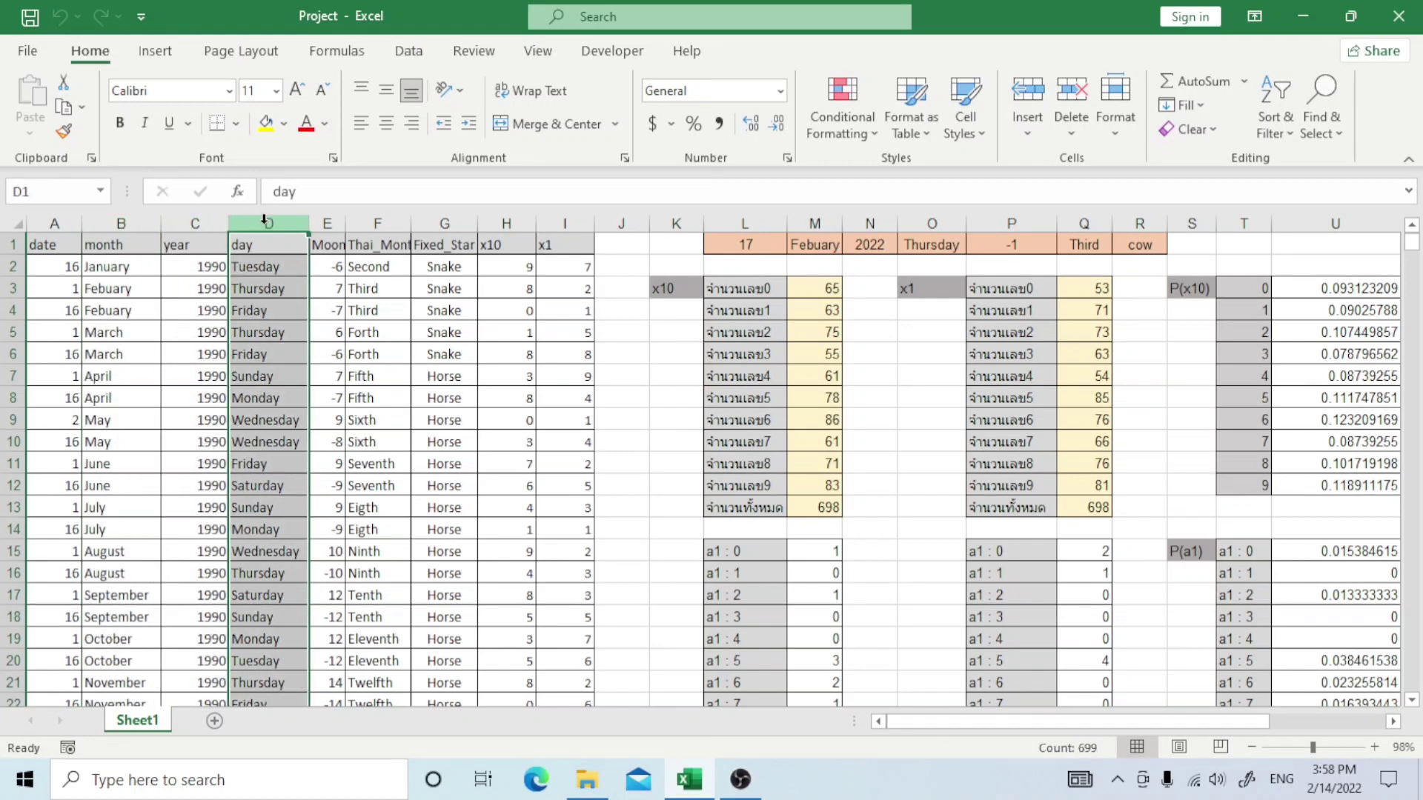
left_click(333, 220)
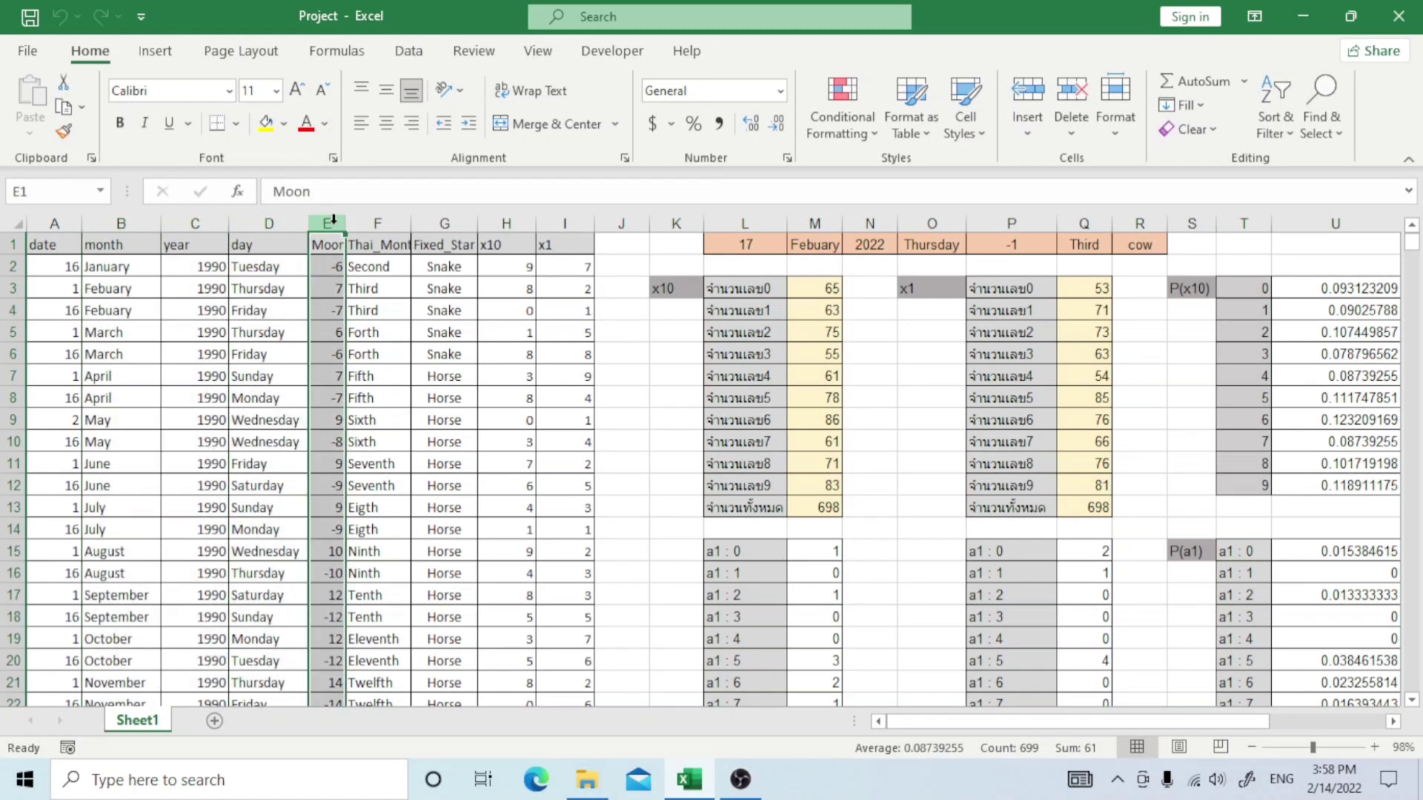
left_click(374, 222)
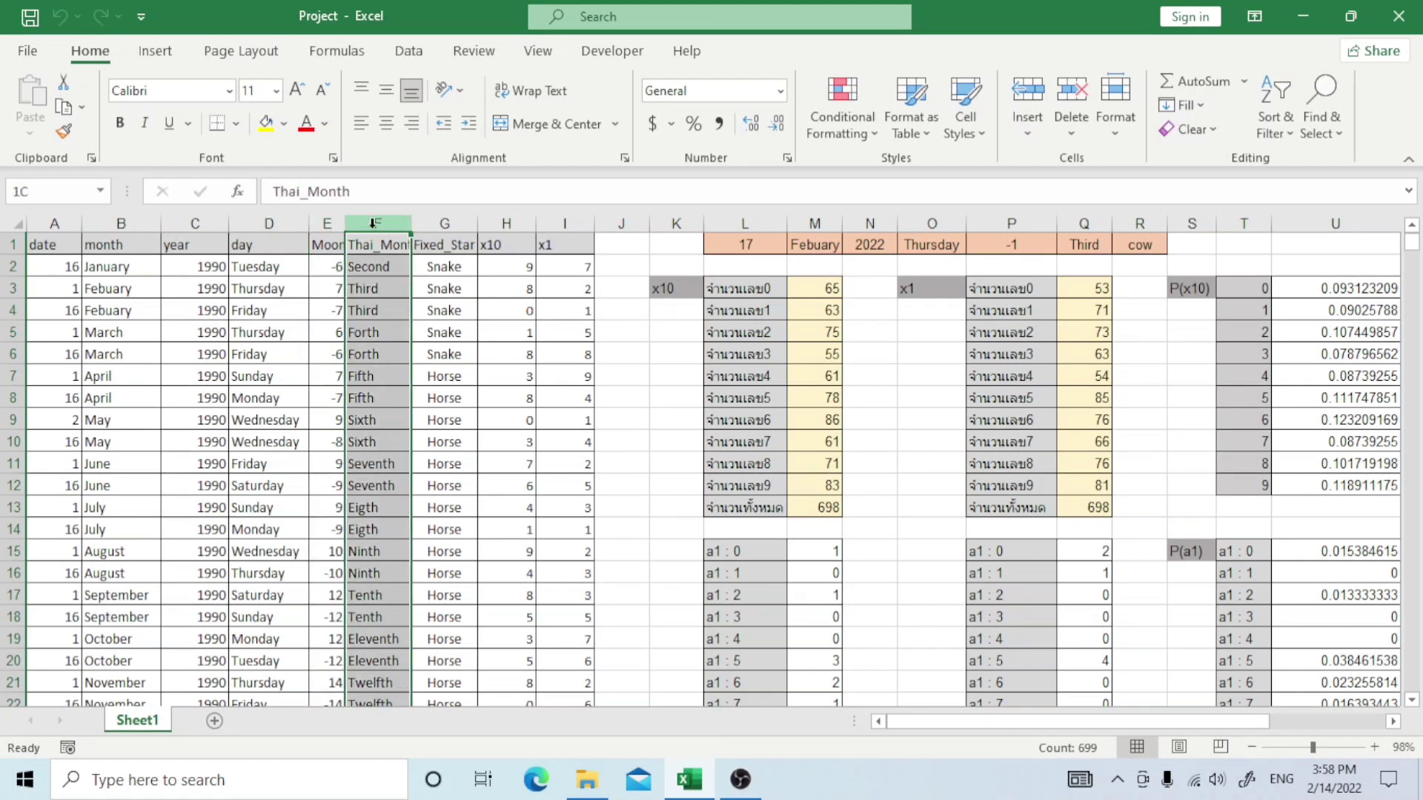
left_click(440, 221)
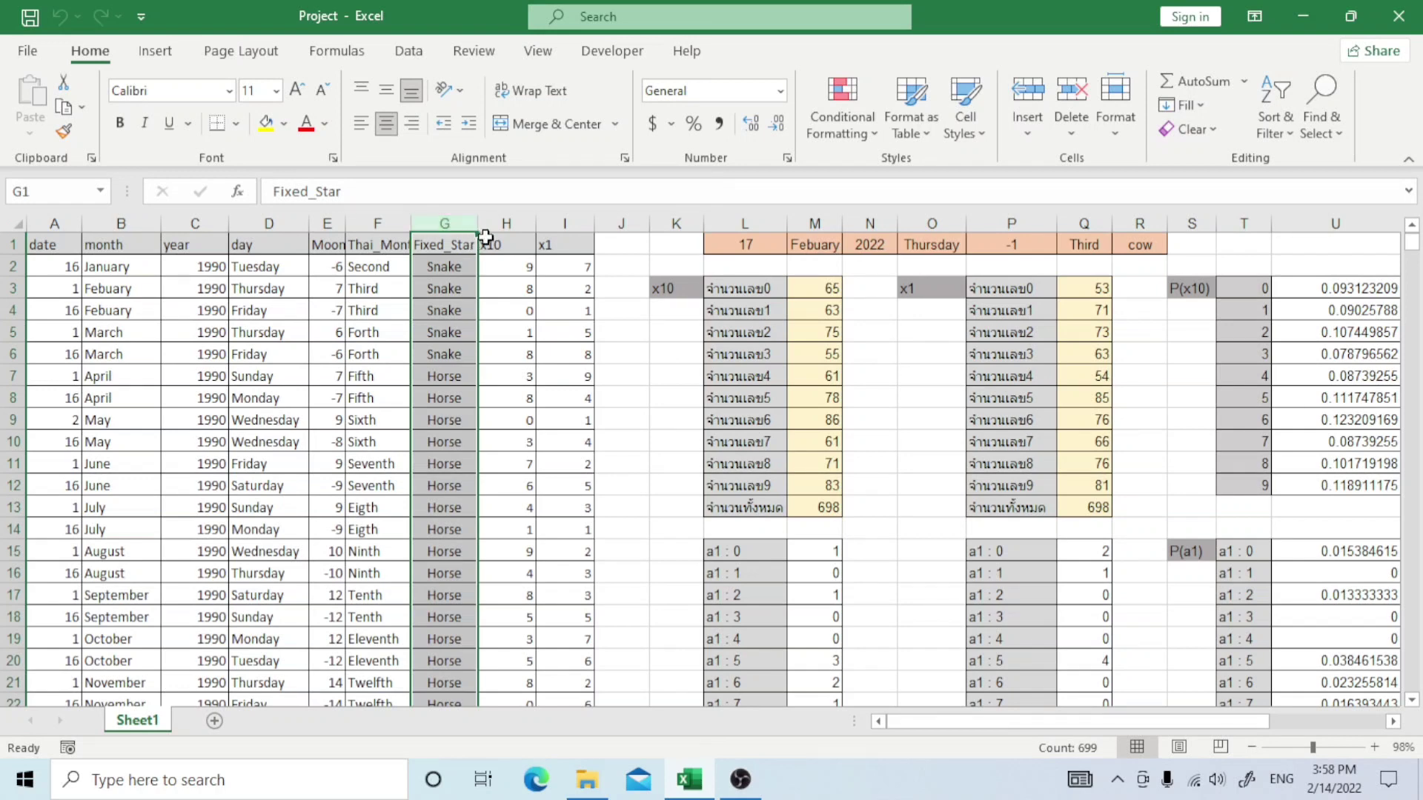
left_click(507, 223)
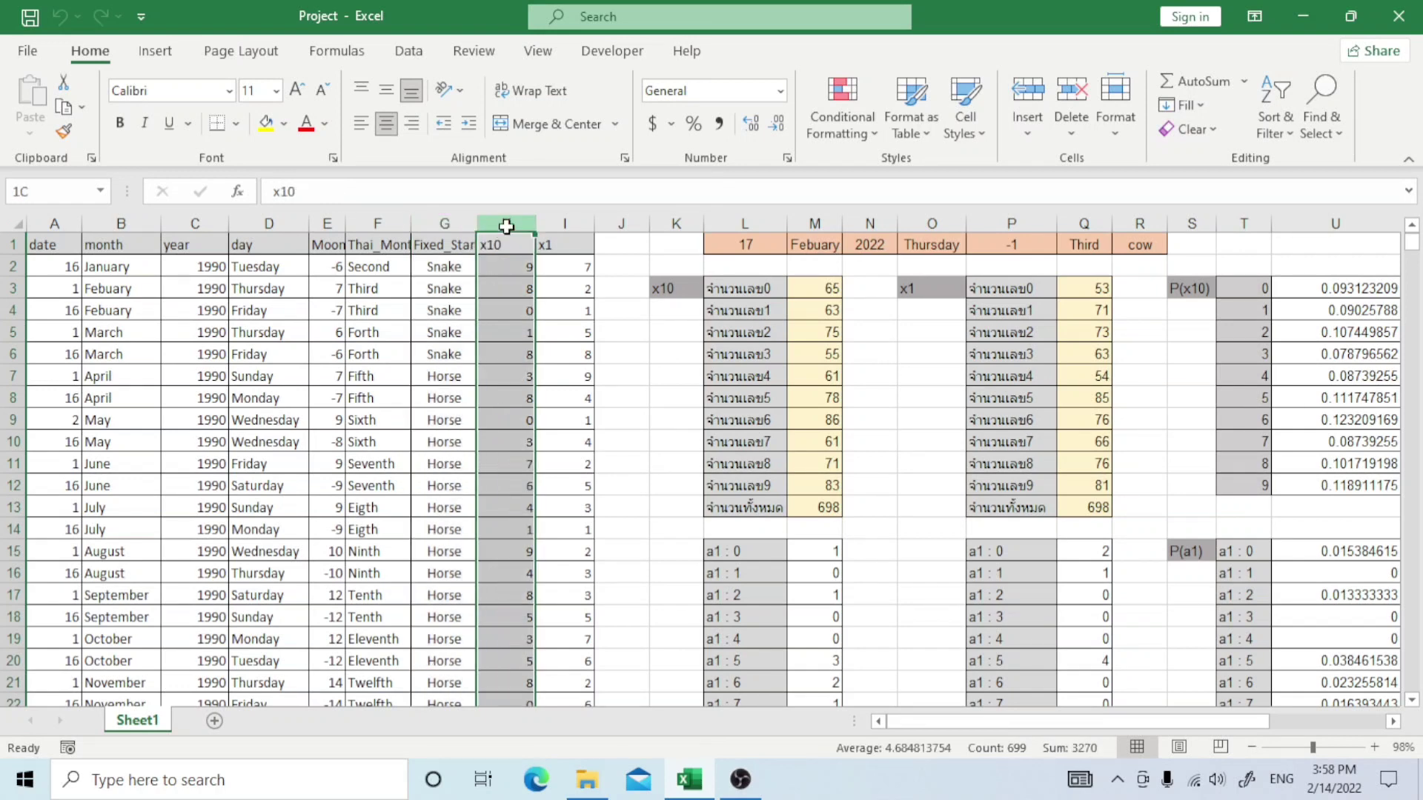
left_click(562, 224)
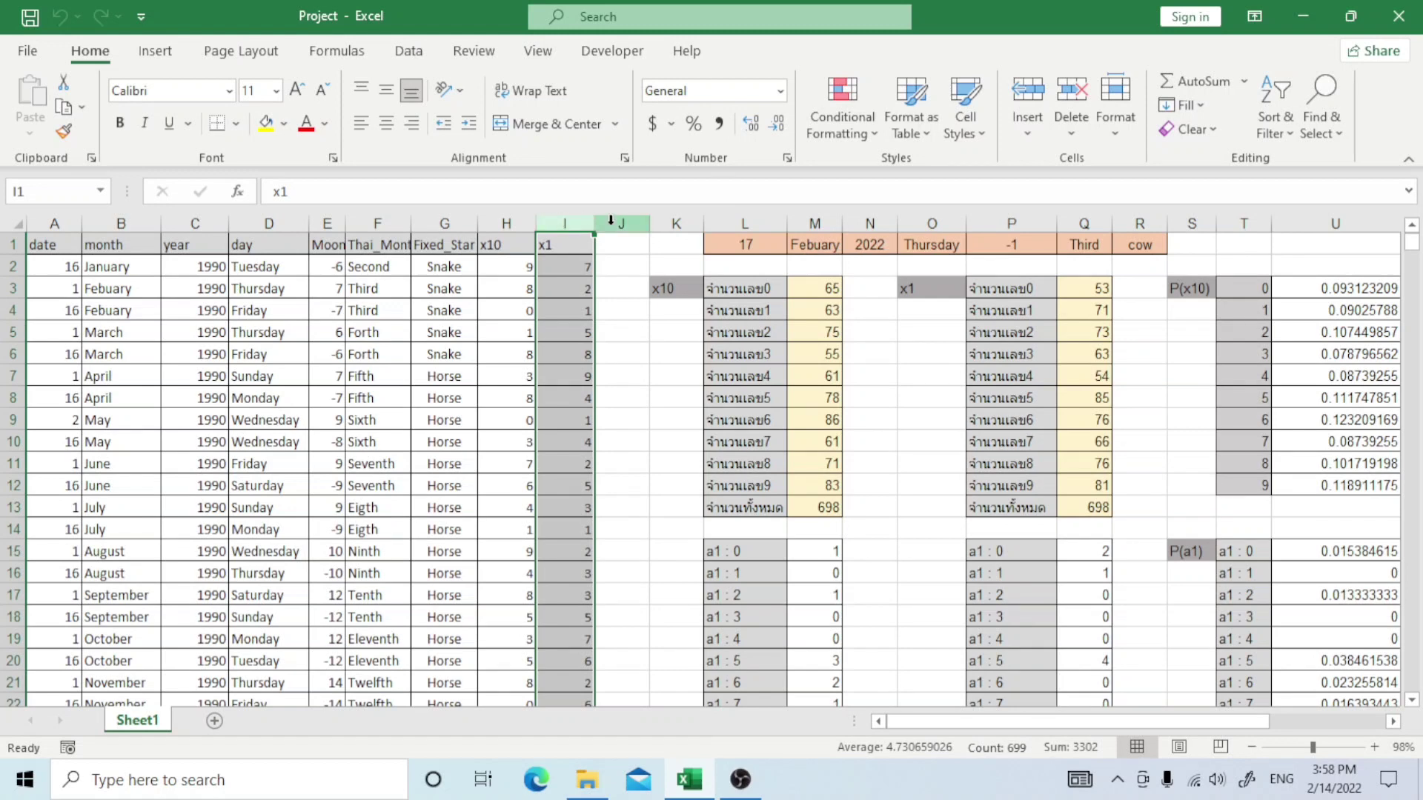
left_click(634, 247)
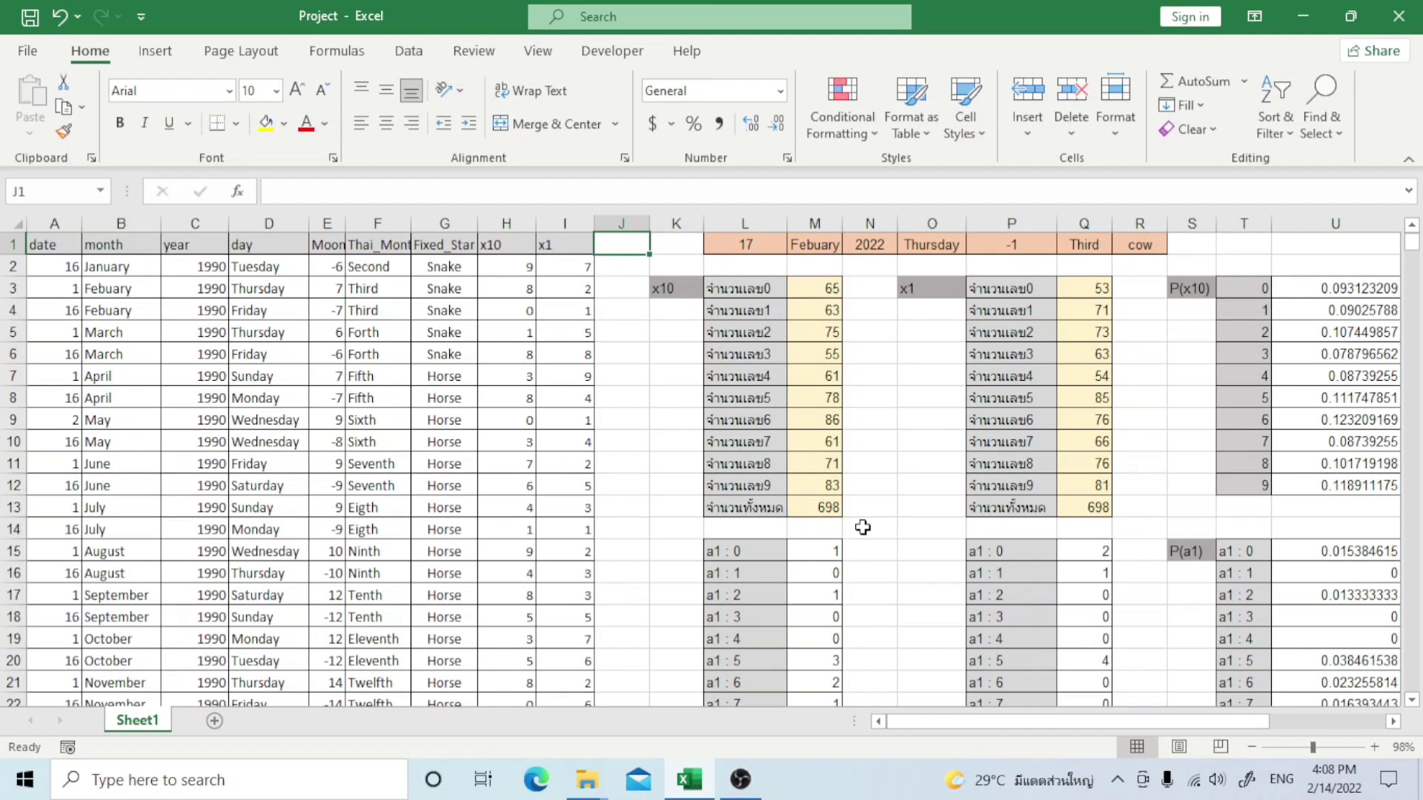
- Inspect the x10 formulas for the count of digit 0 in M3 and the overall count in M13, leaving both as they are
left_click(825, 291)
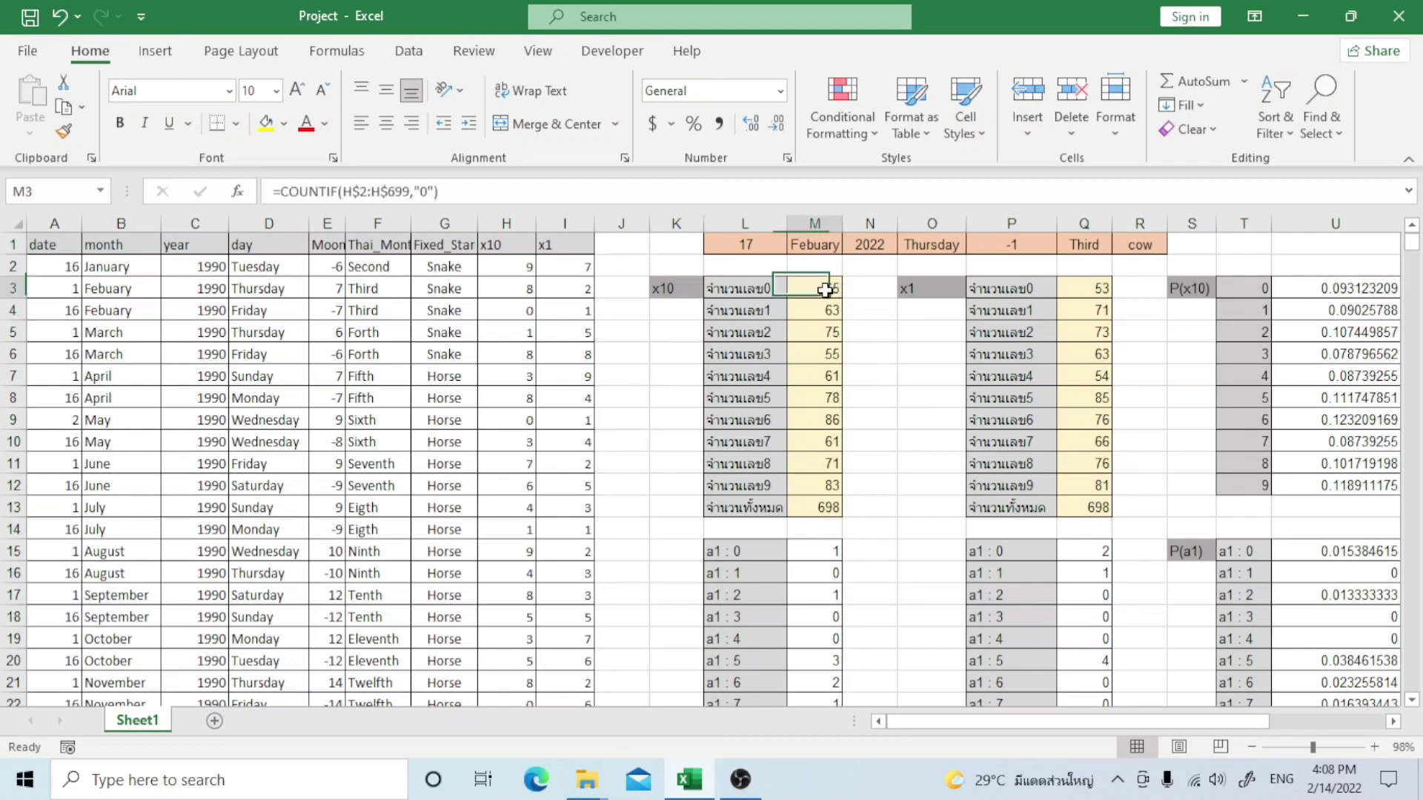
double_click(830, 290)
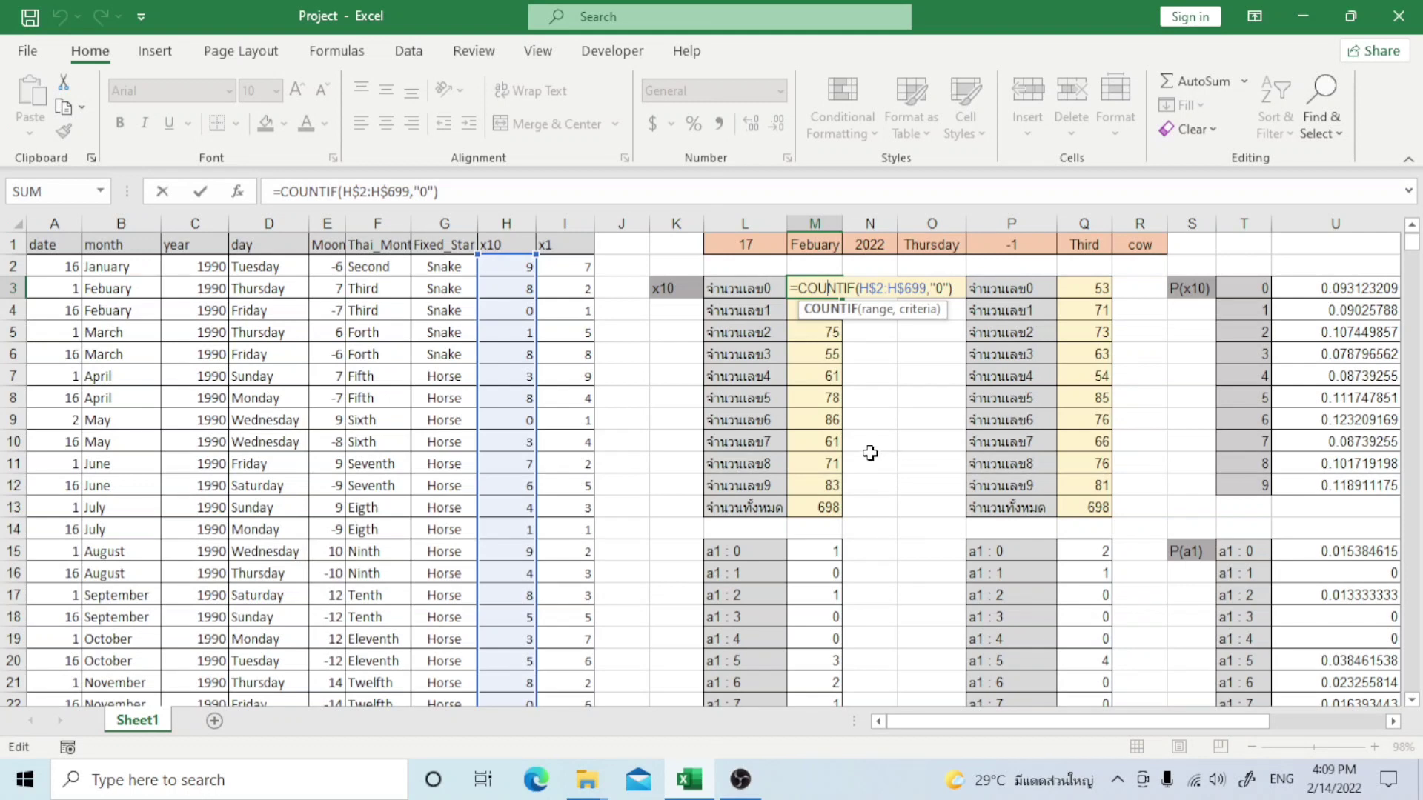
key("Return")
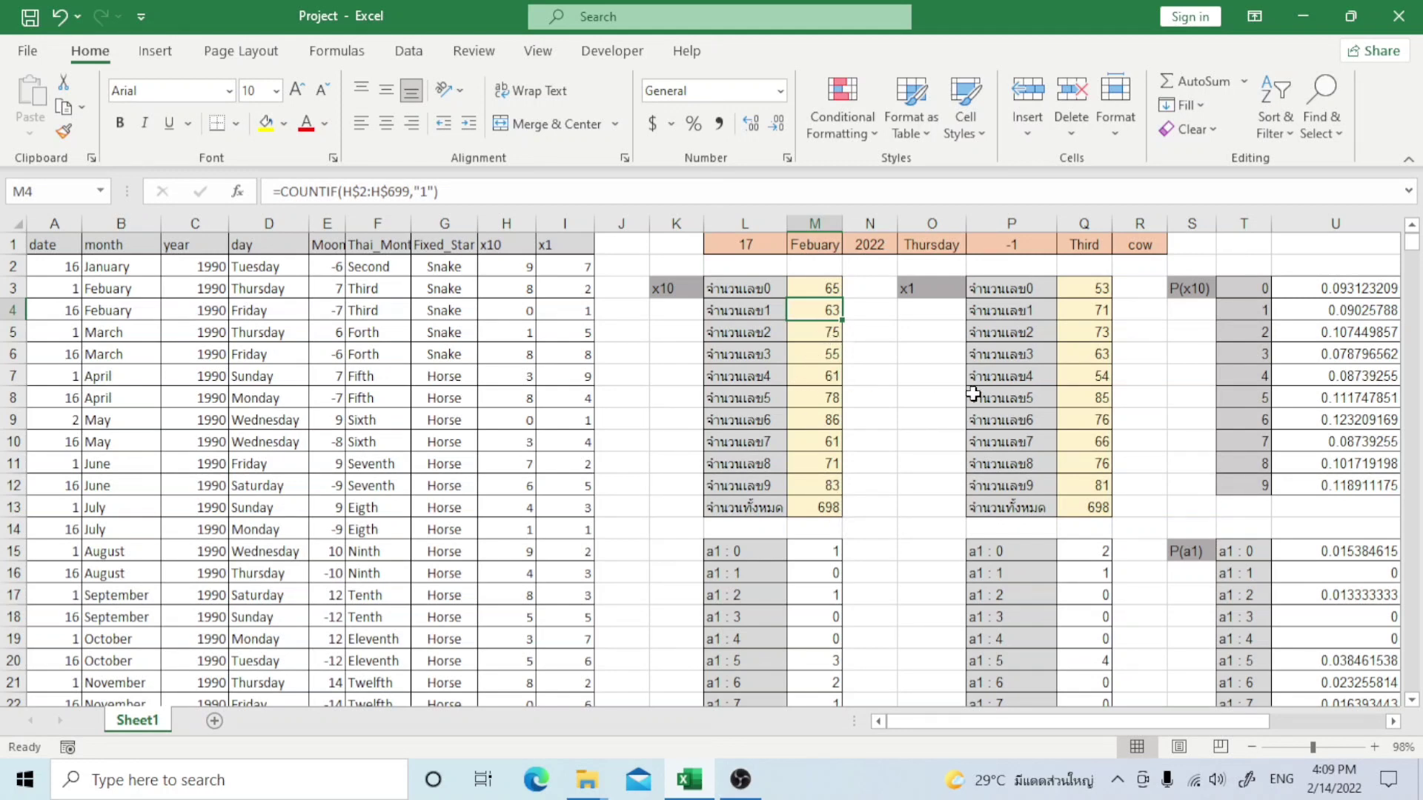
scroll(854, 488, "down", 1)
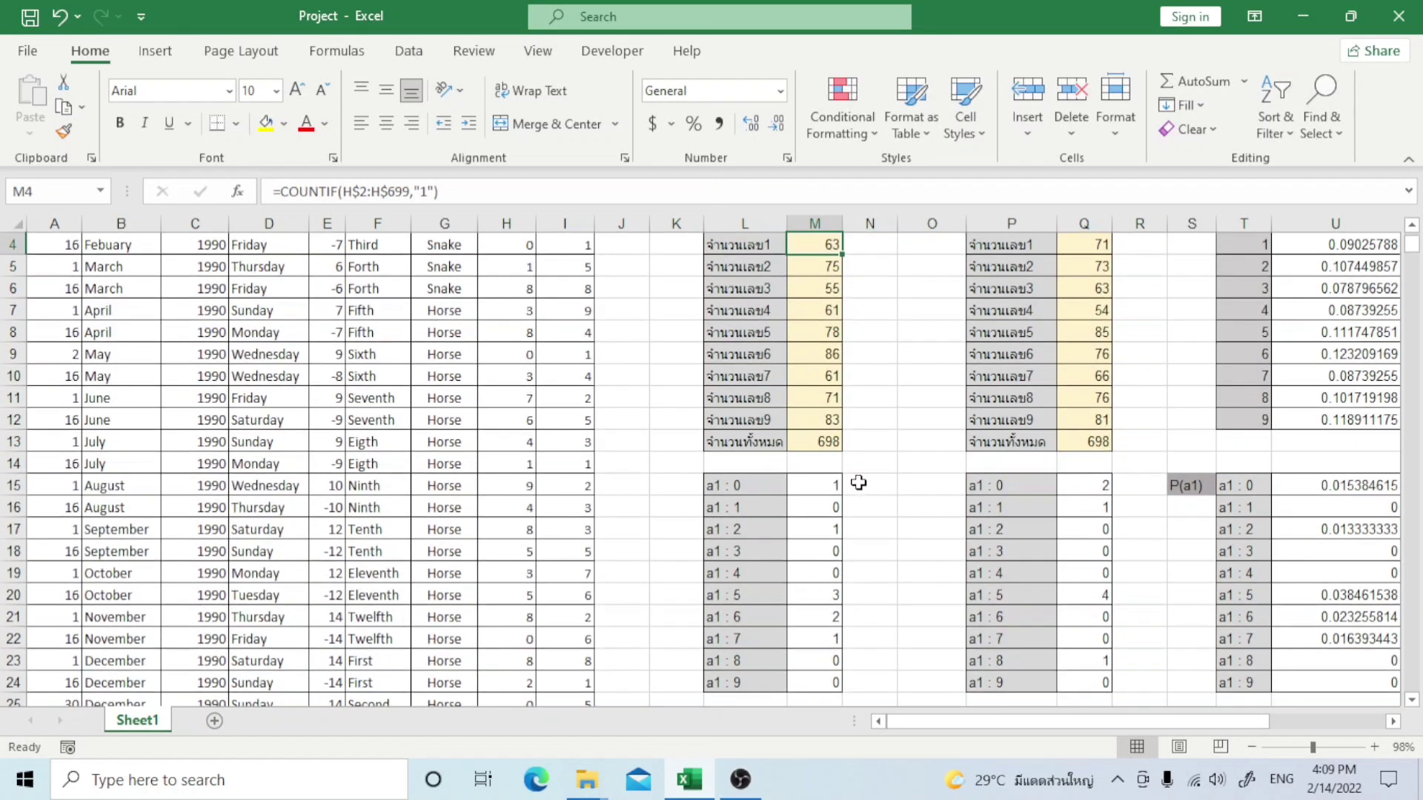
double_click(828, 442)
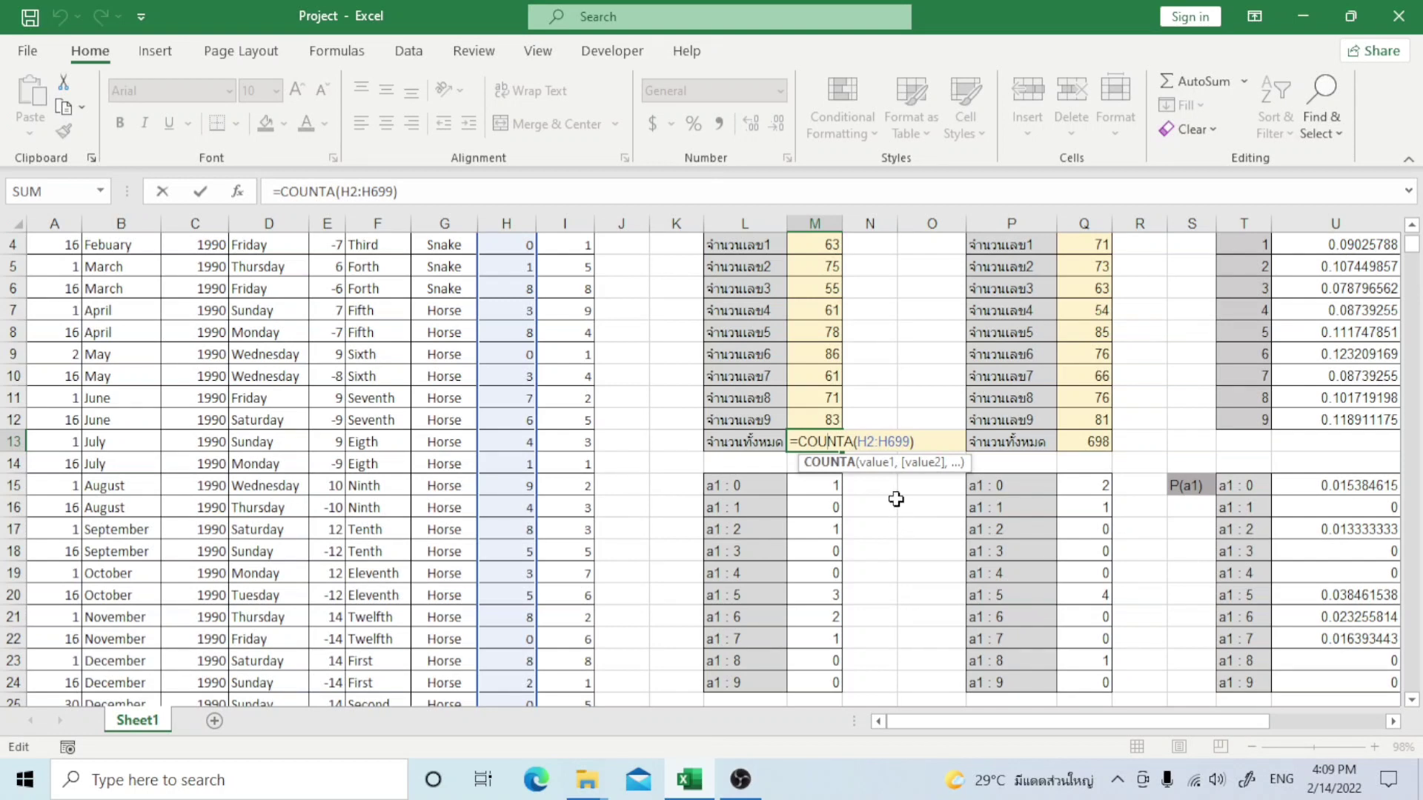
key("Return")
- Inspect the x10 COUNTIFS formulas for a1 : 0 in M15 and a1 : 1 in M16 without editing them
scroll(890, 501, "down", 1)
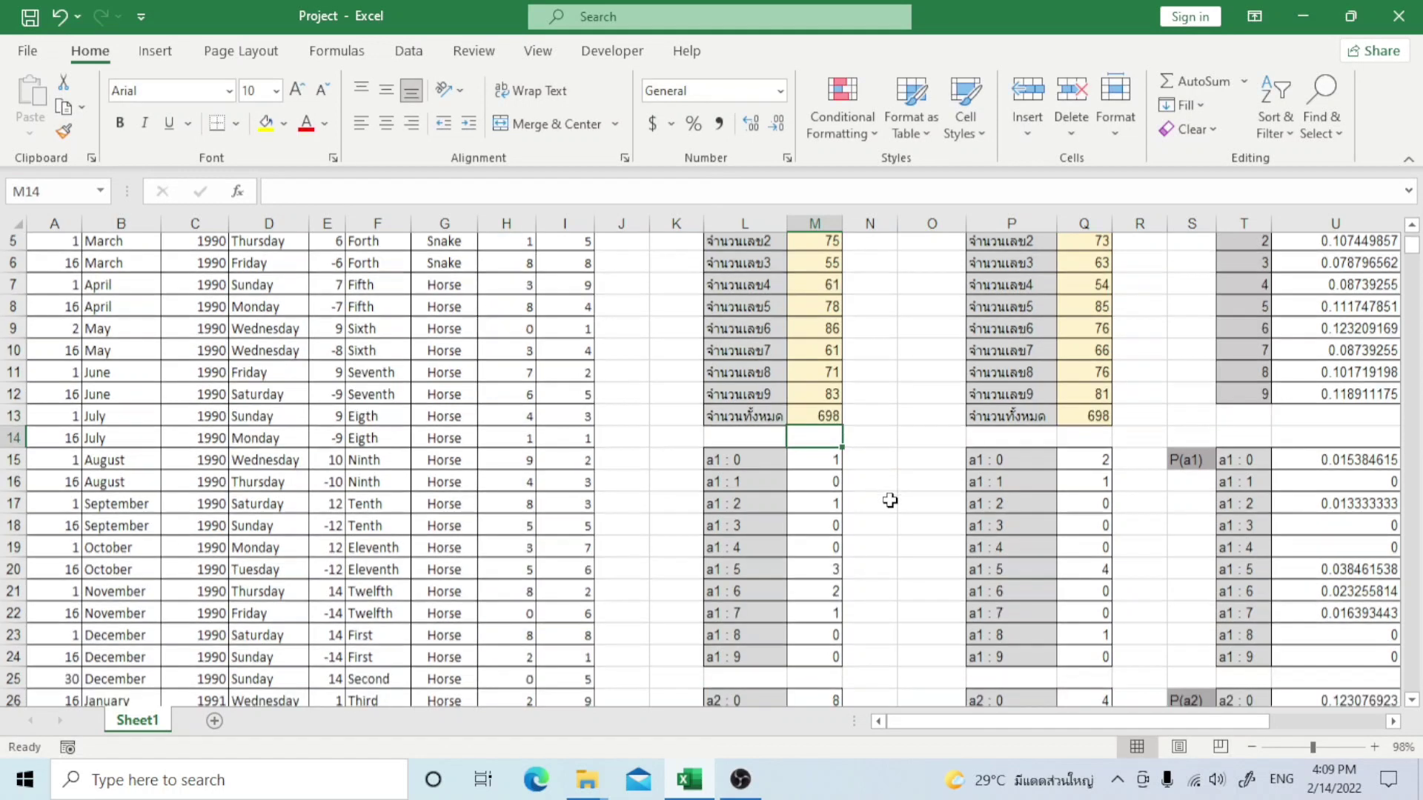
scroll(890, 501, "down", 1)
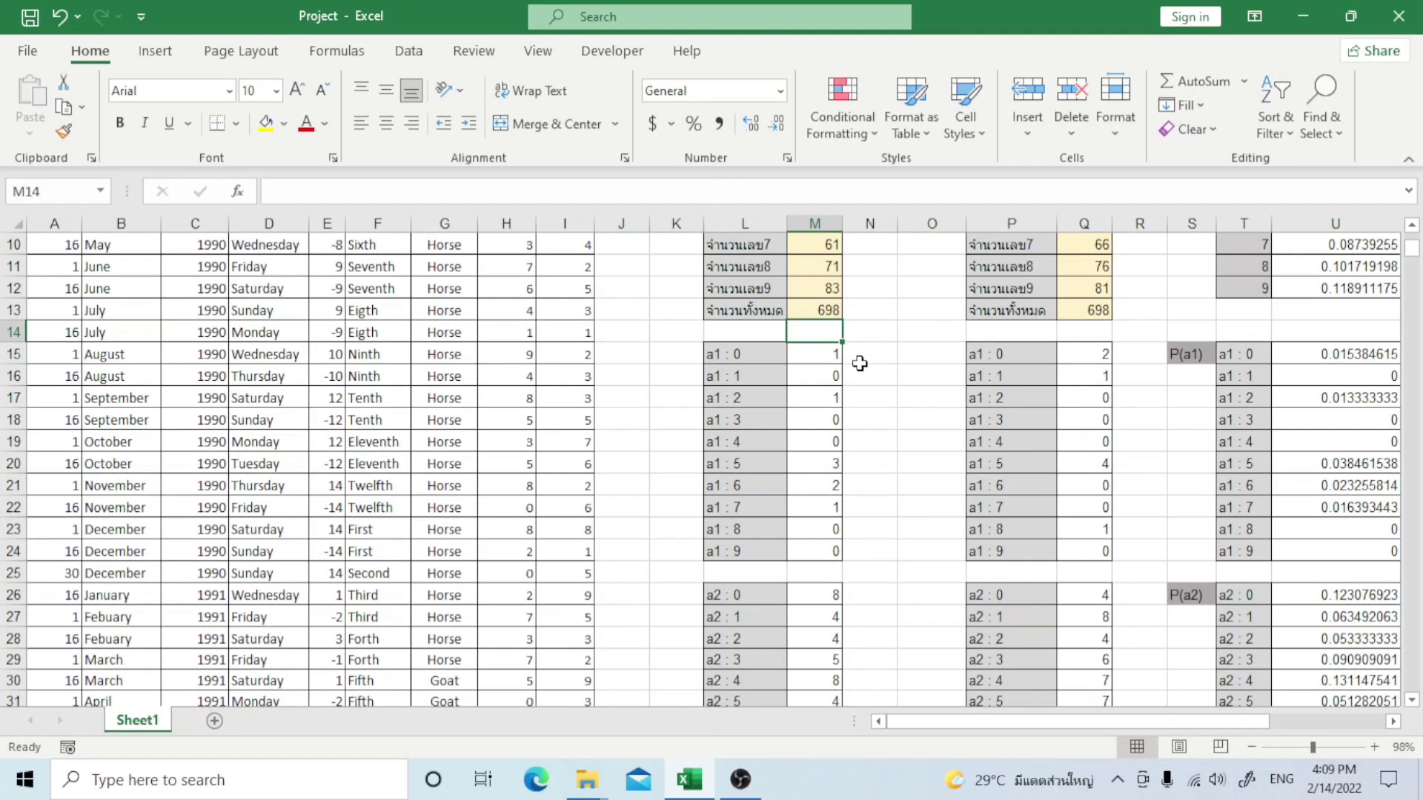
left_click(828, 359)
double_click(829, 358)
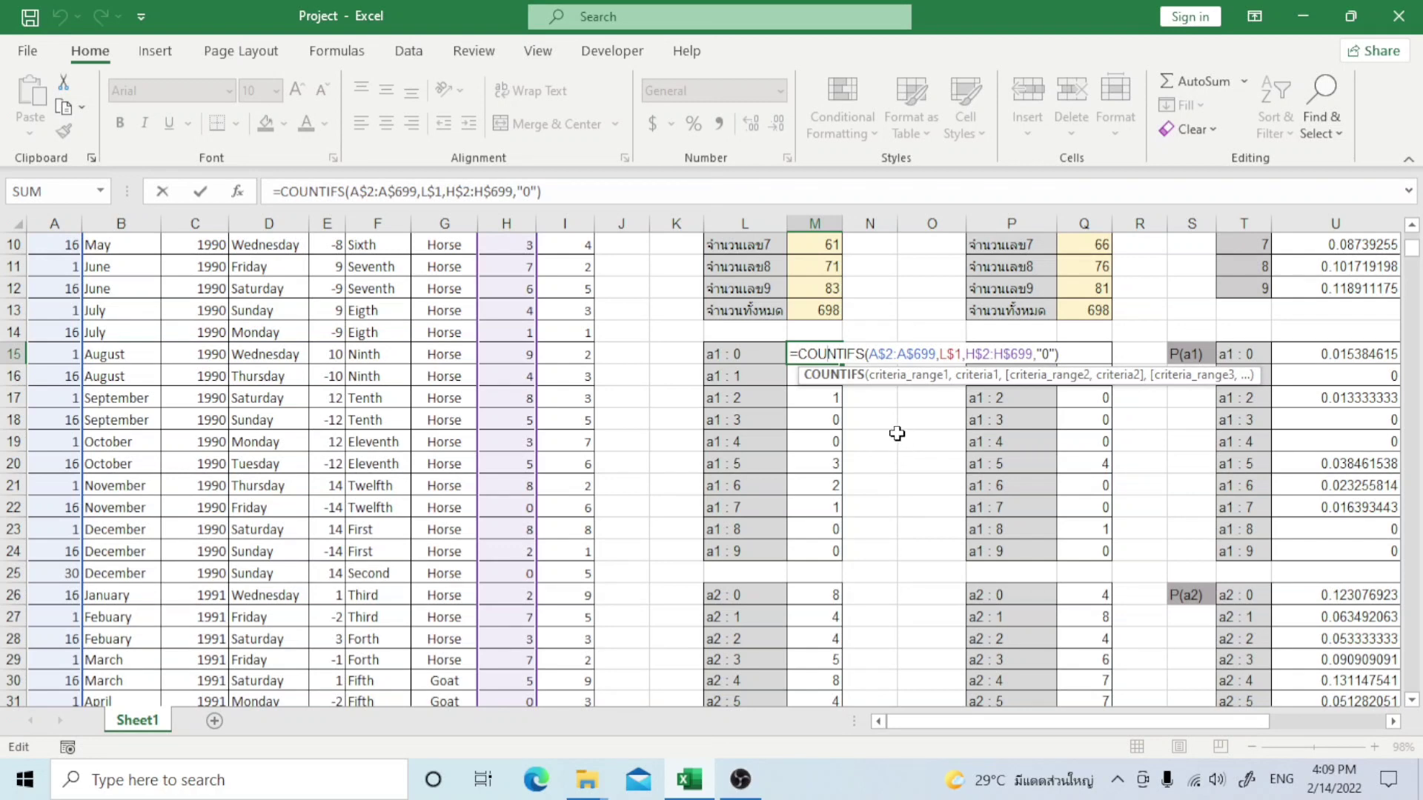
key("Return")
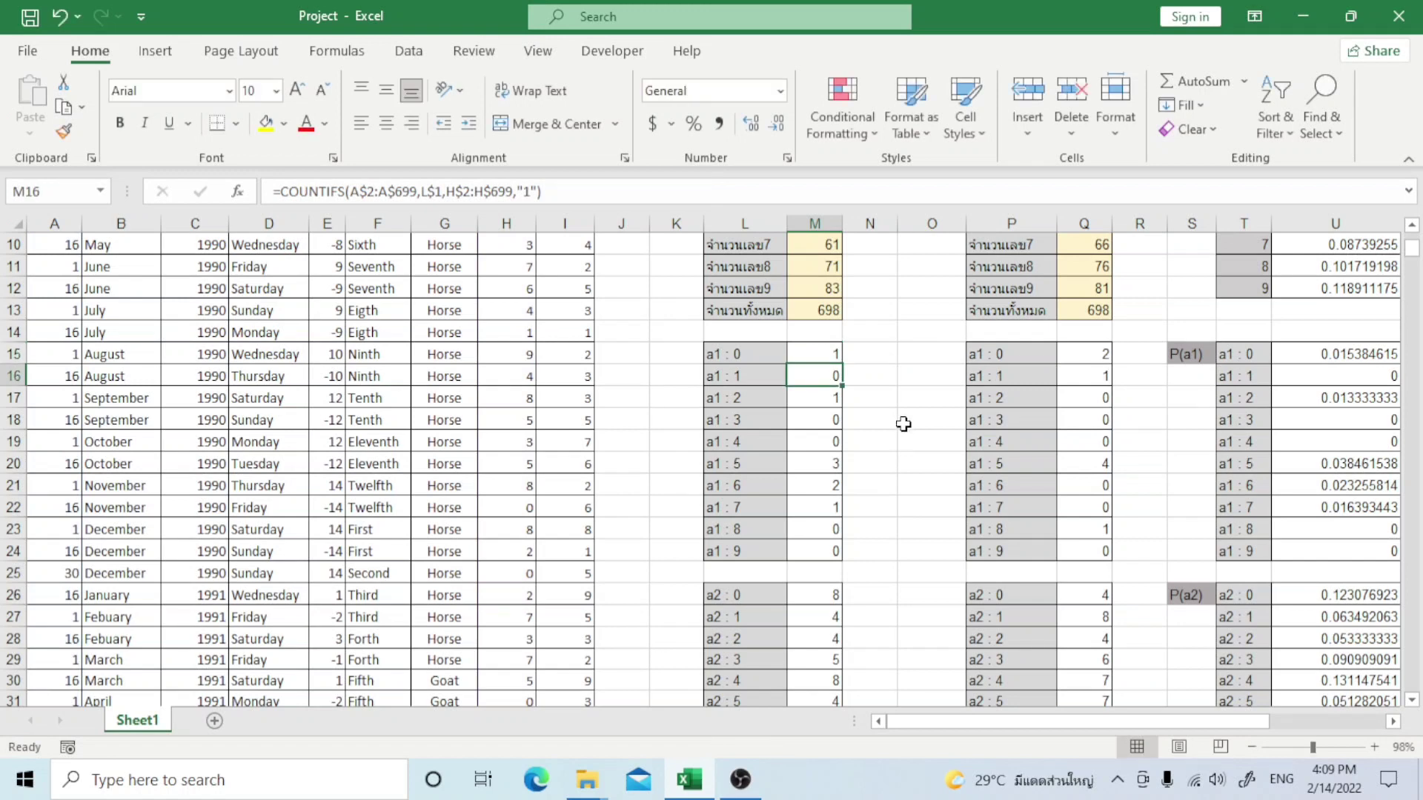
double_click(835, 373)
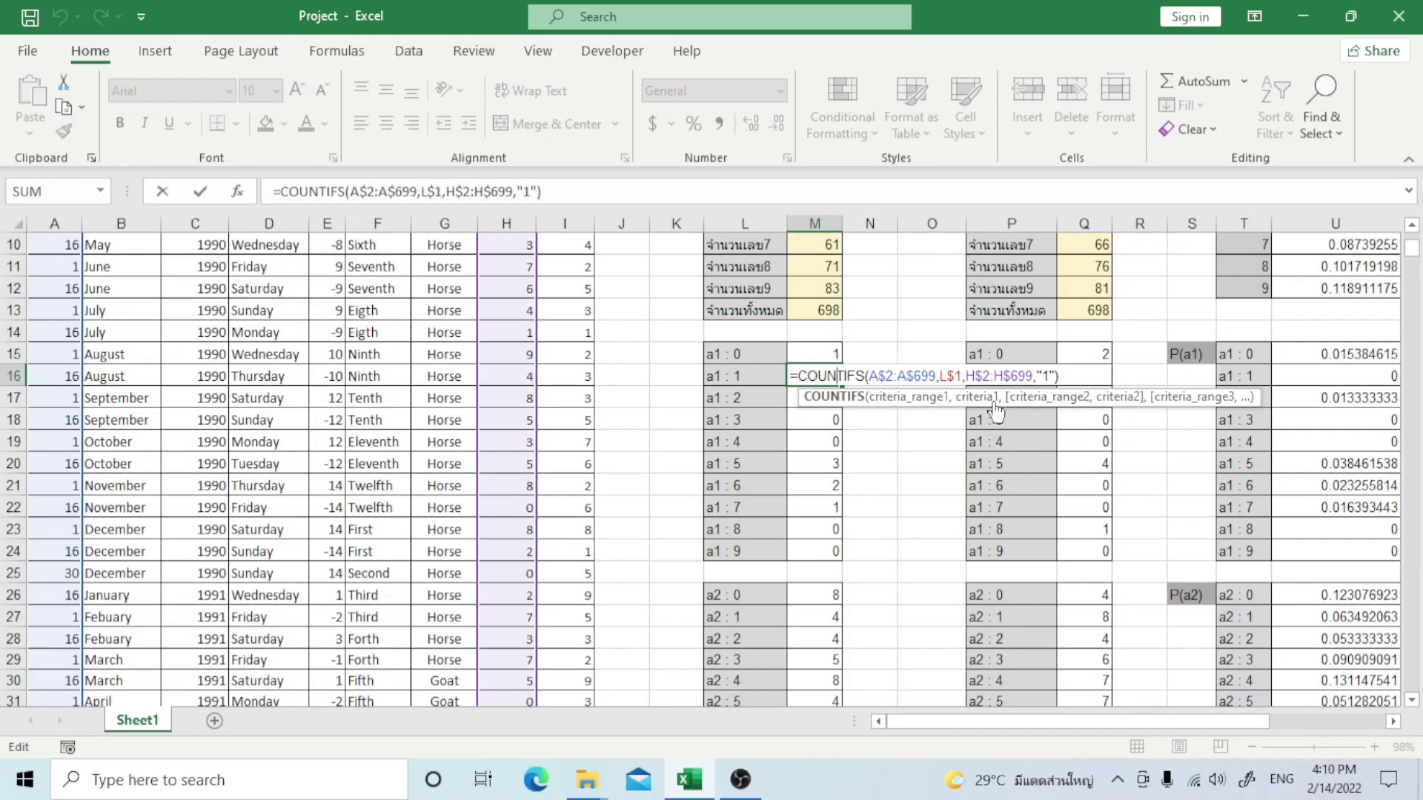
key("Return")
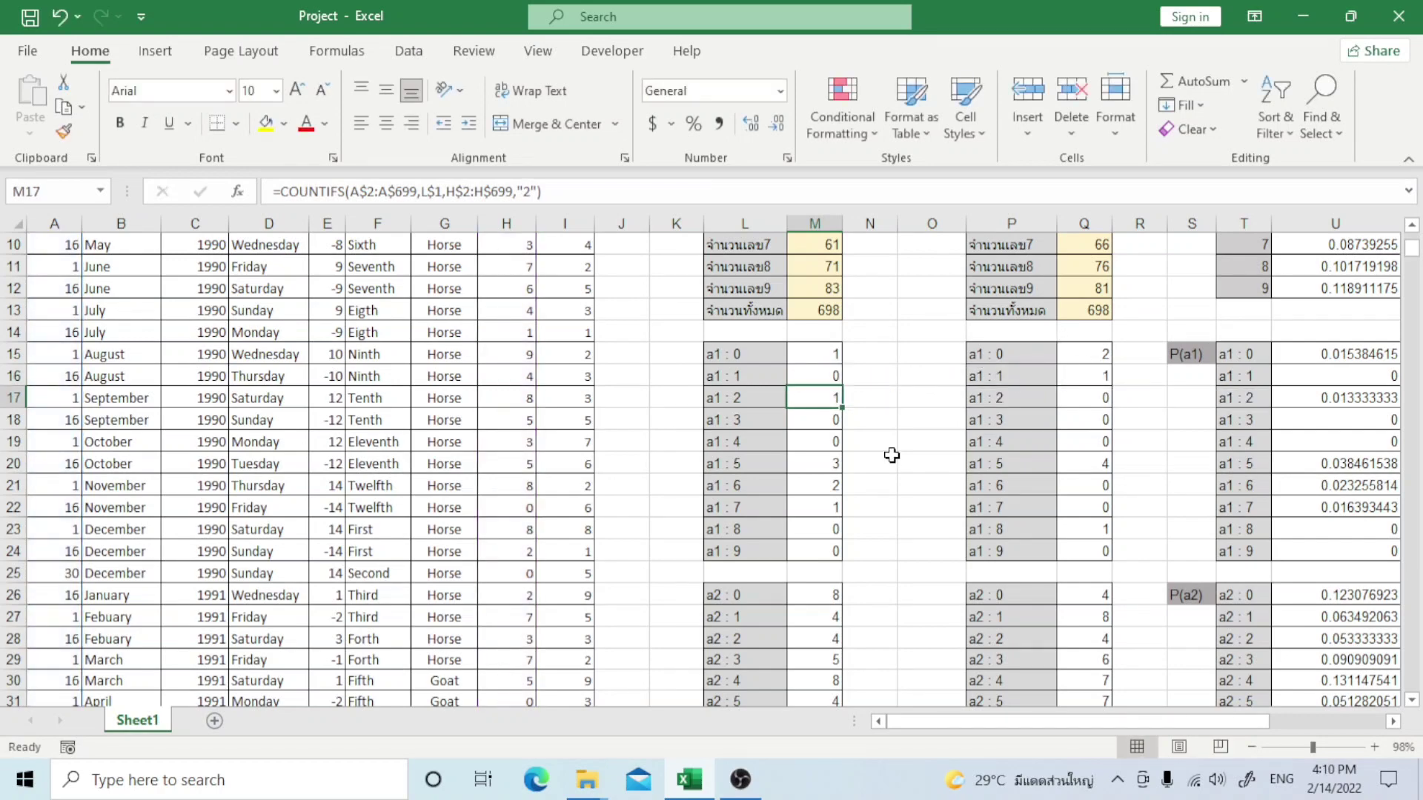
- Inspect the x10 COUNTIFS formulas for a2 : 0 in M26 and a4 : 0 in M37 without editing them
scroll(891, 467, "down", 3)
scroll(891, 470, "down", 1)
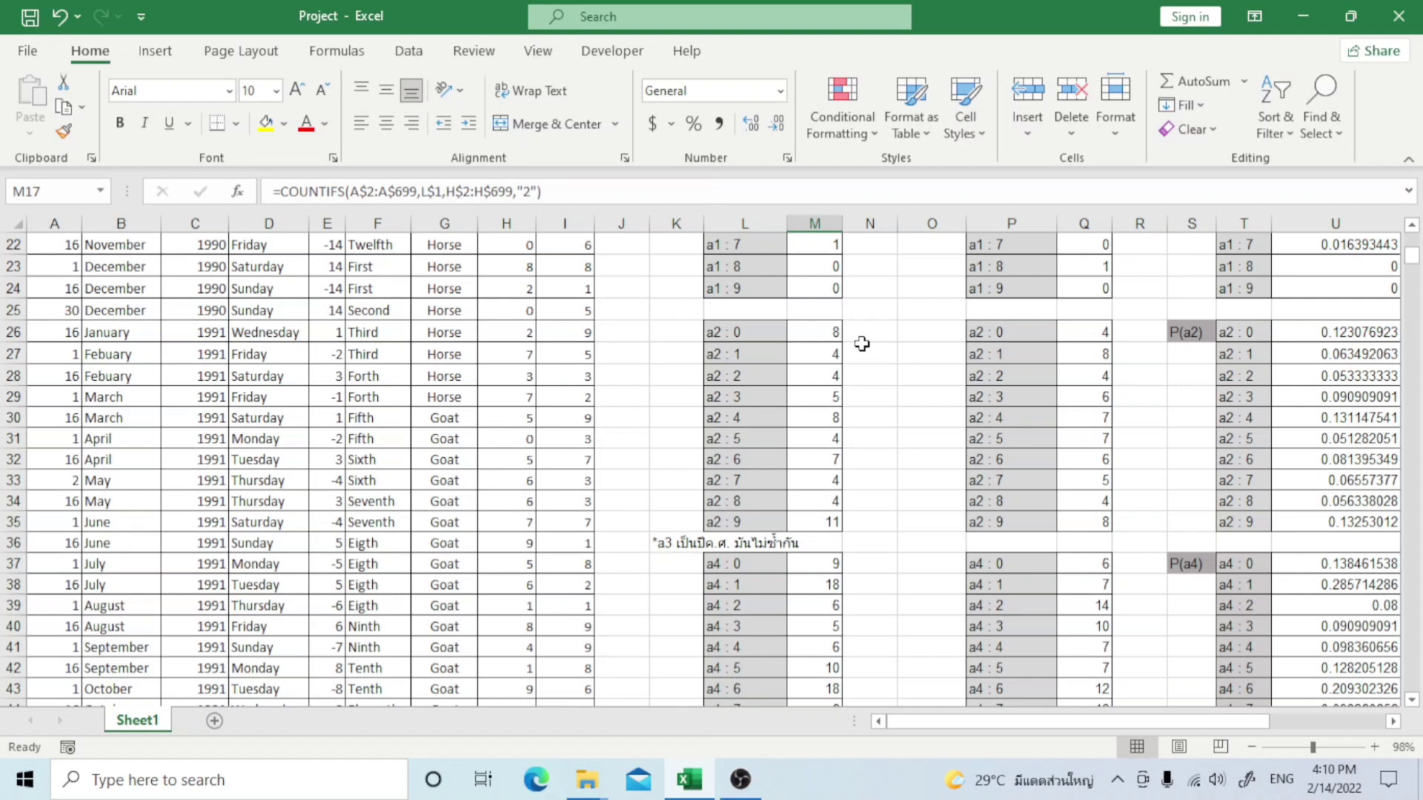
double_click(827, 331)
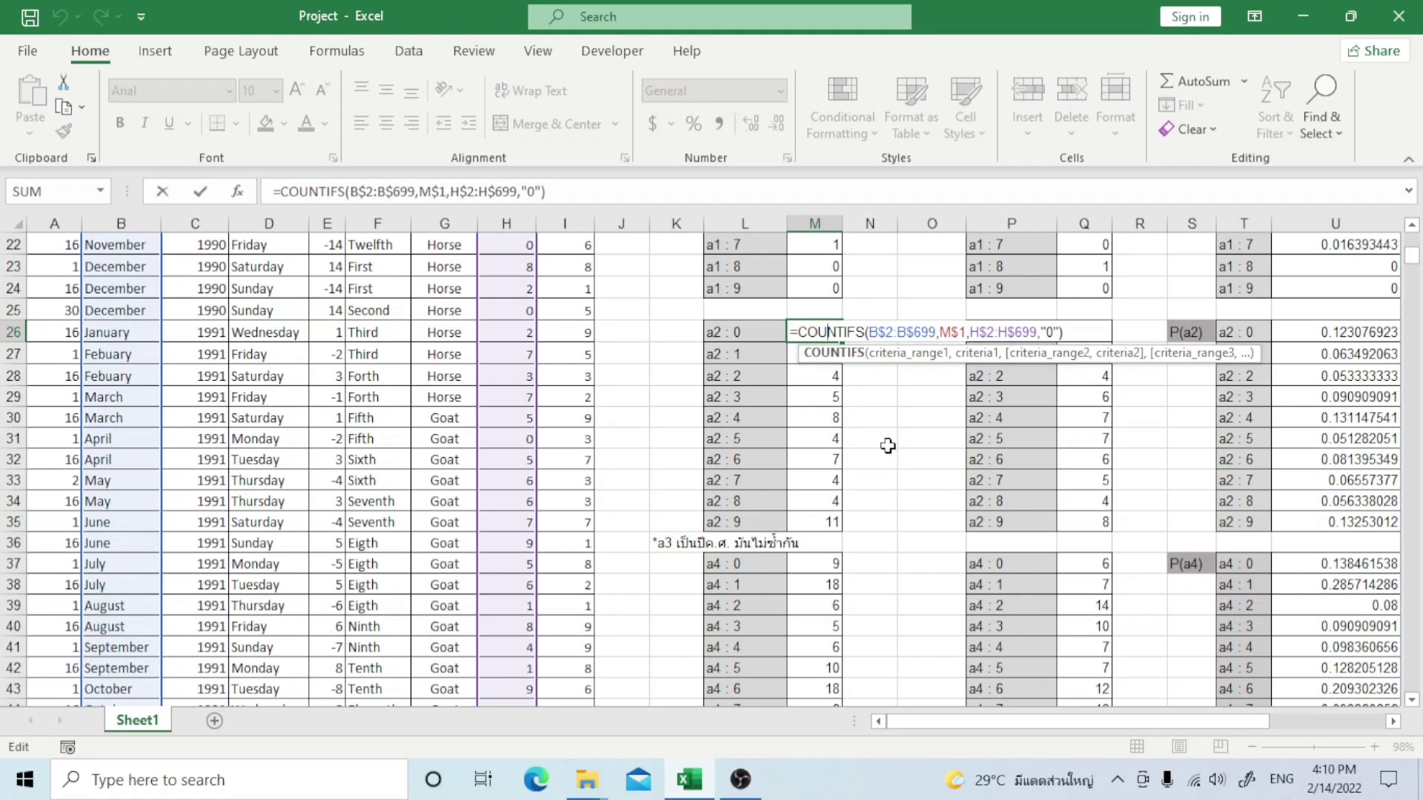
key("Return")
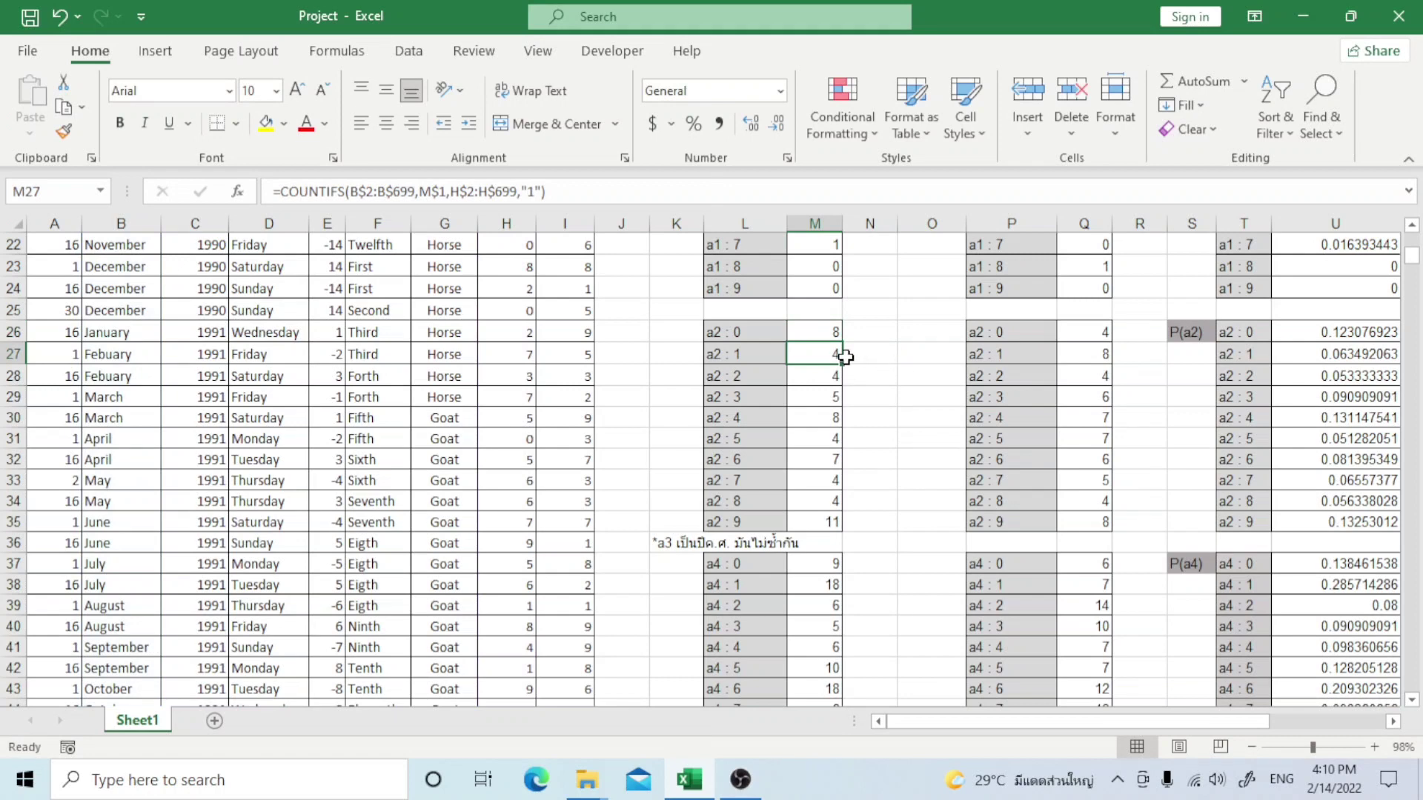
scroll(846, 385, "down", 3)
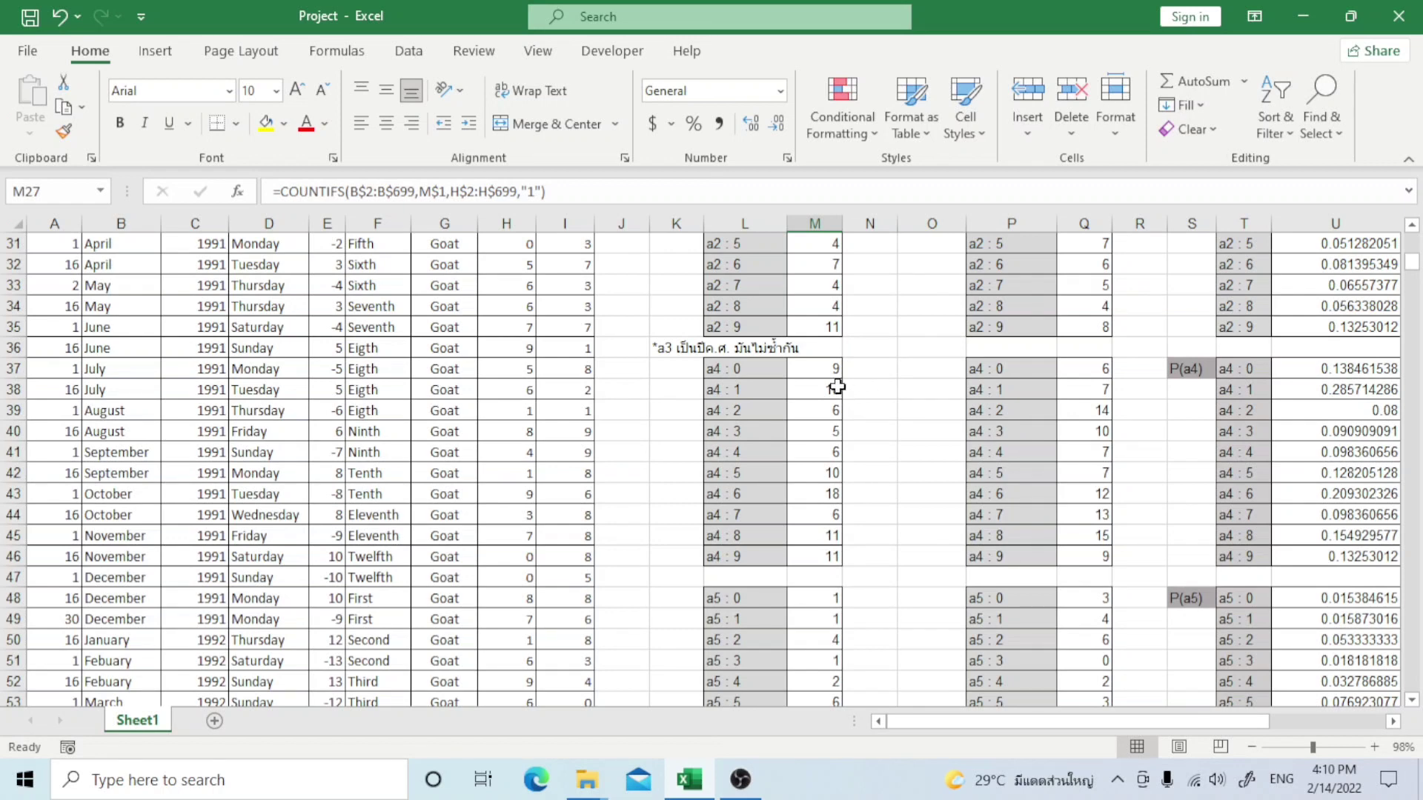
double_click(827, 368)
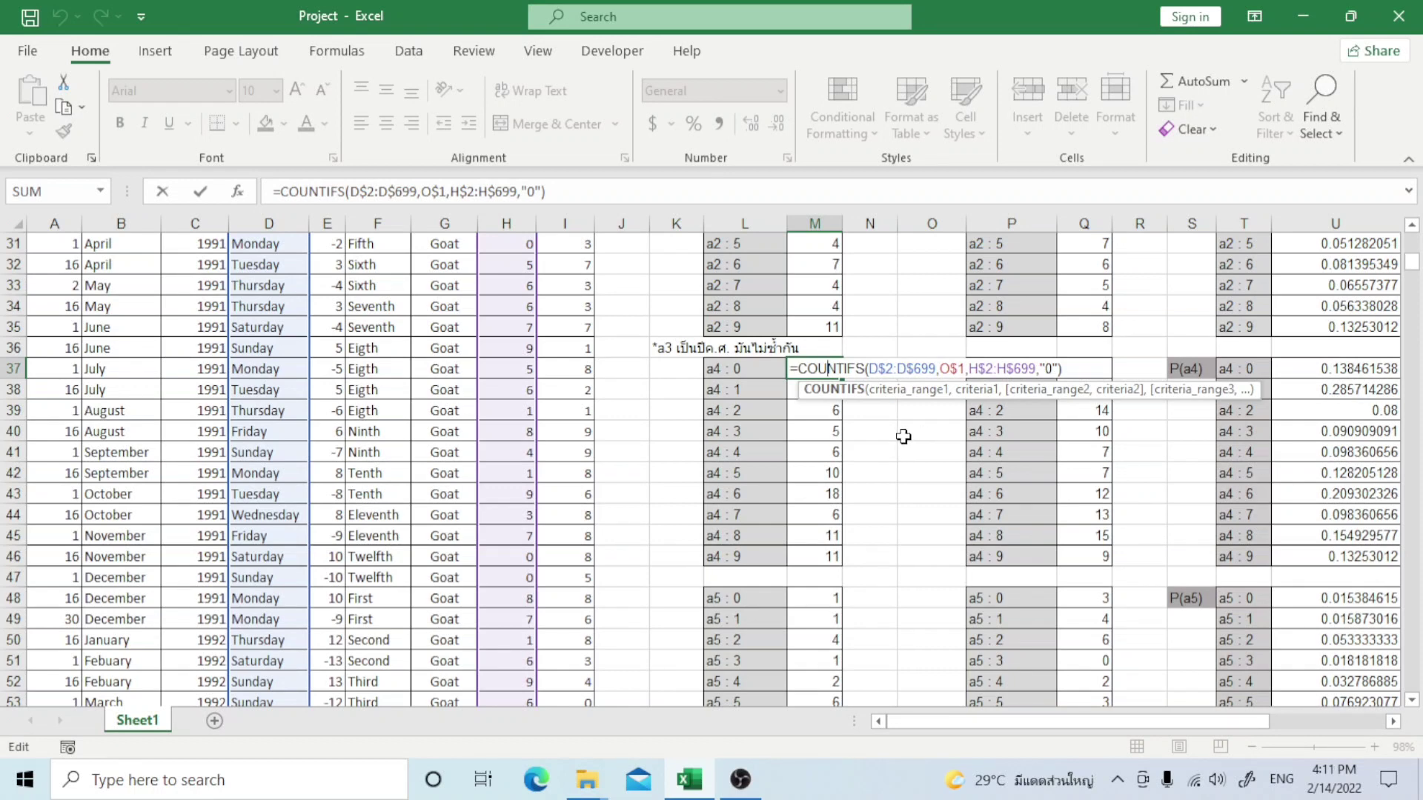
key("Return")
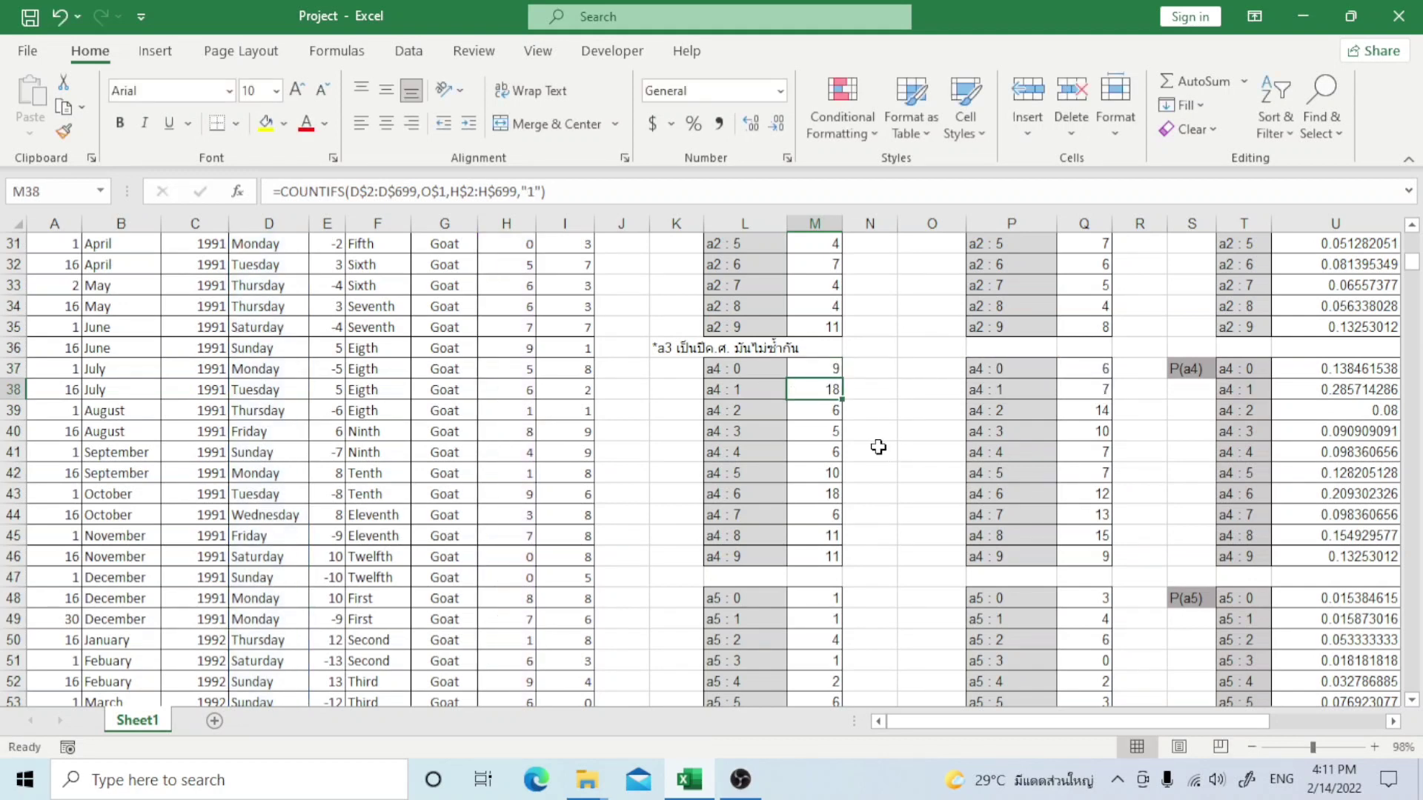
- Inspect the x10 COUNTIFS formulas for a5 : 0 in M48 and a6 : 0 in M59 without editing them
scroll(882, 446, "down", 4)
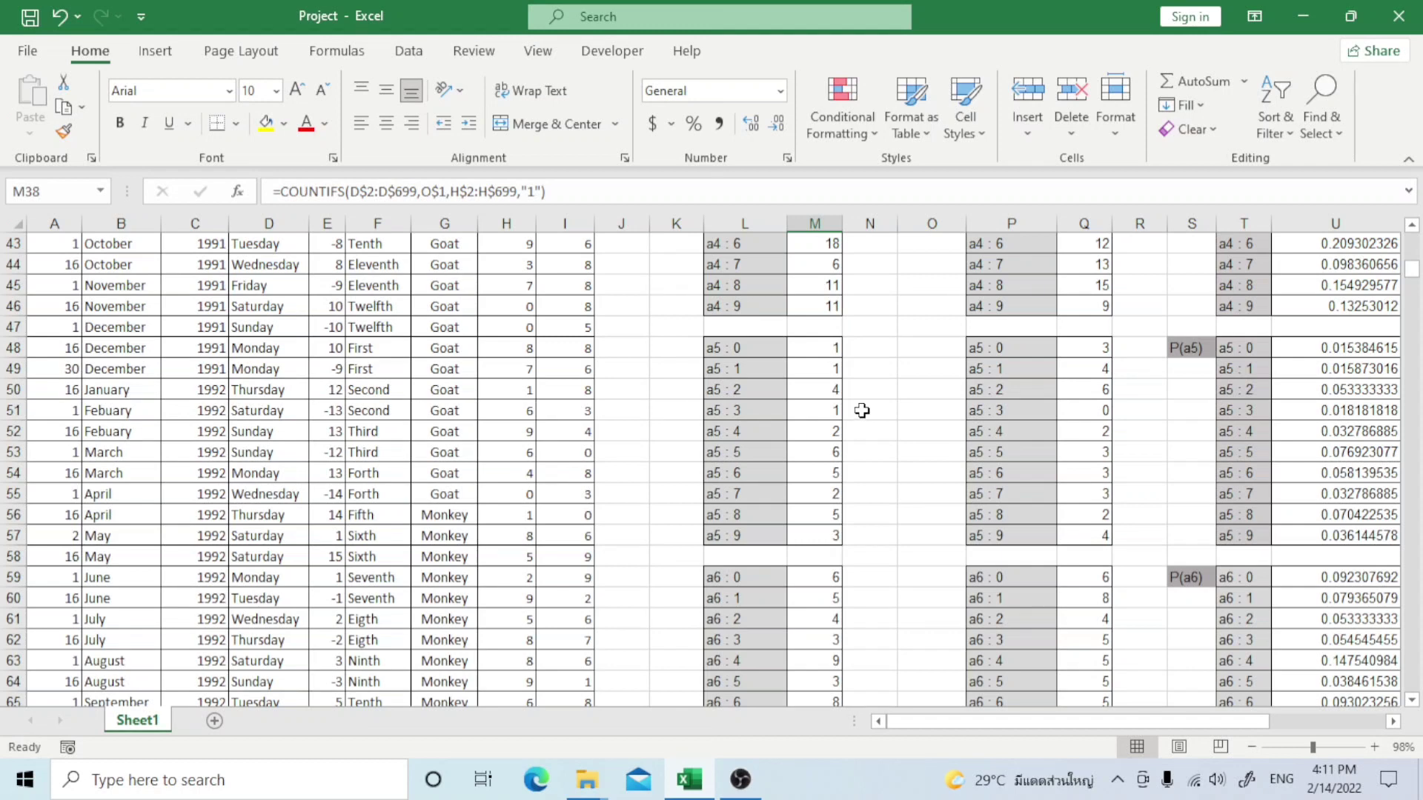
left_click(830, 352)
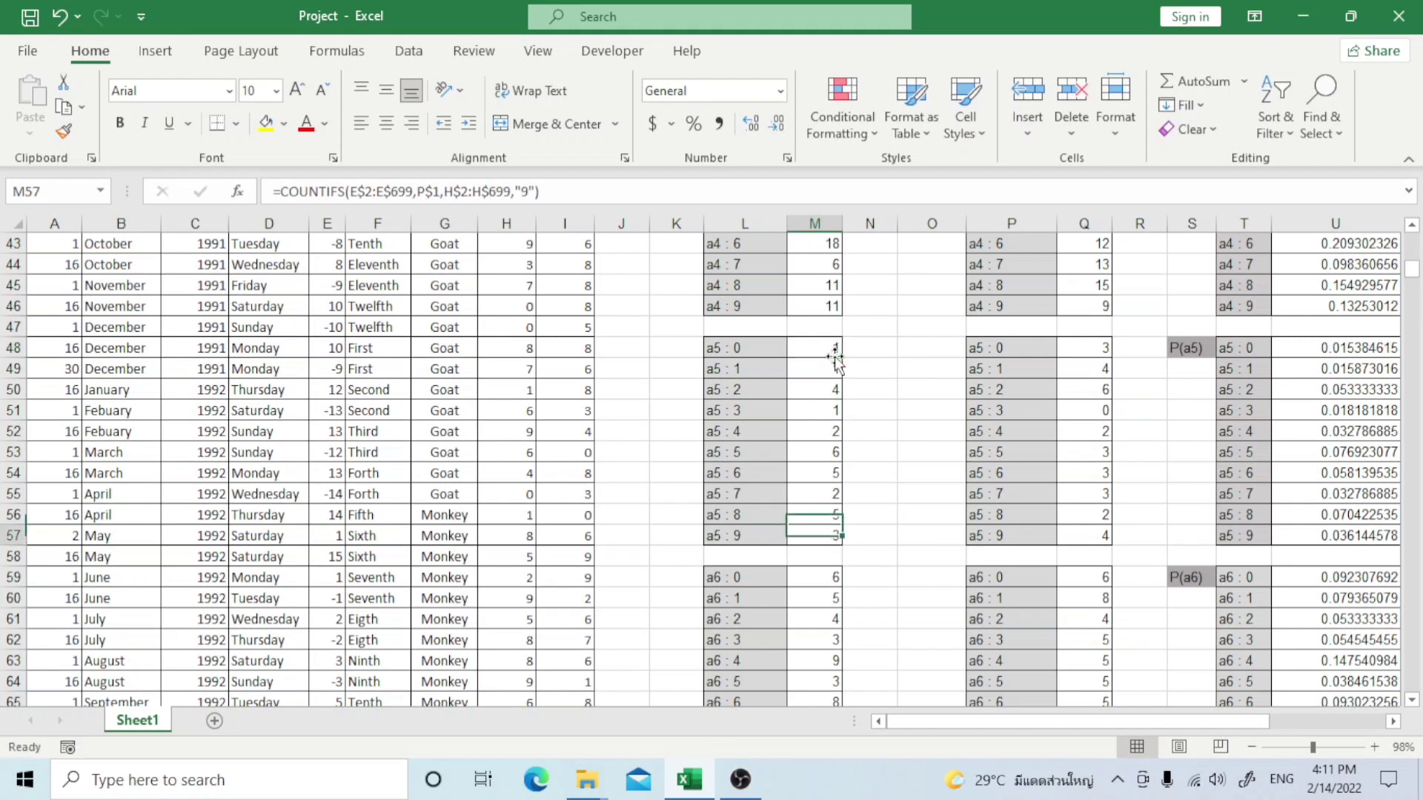
double_click(836, 349)
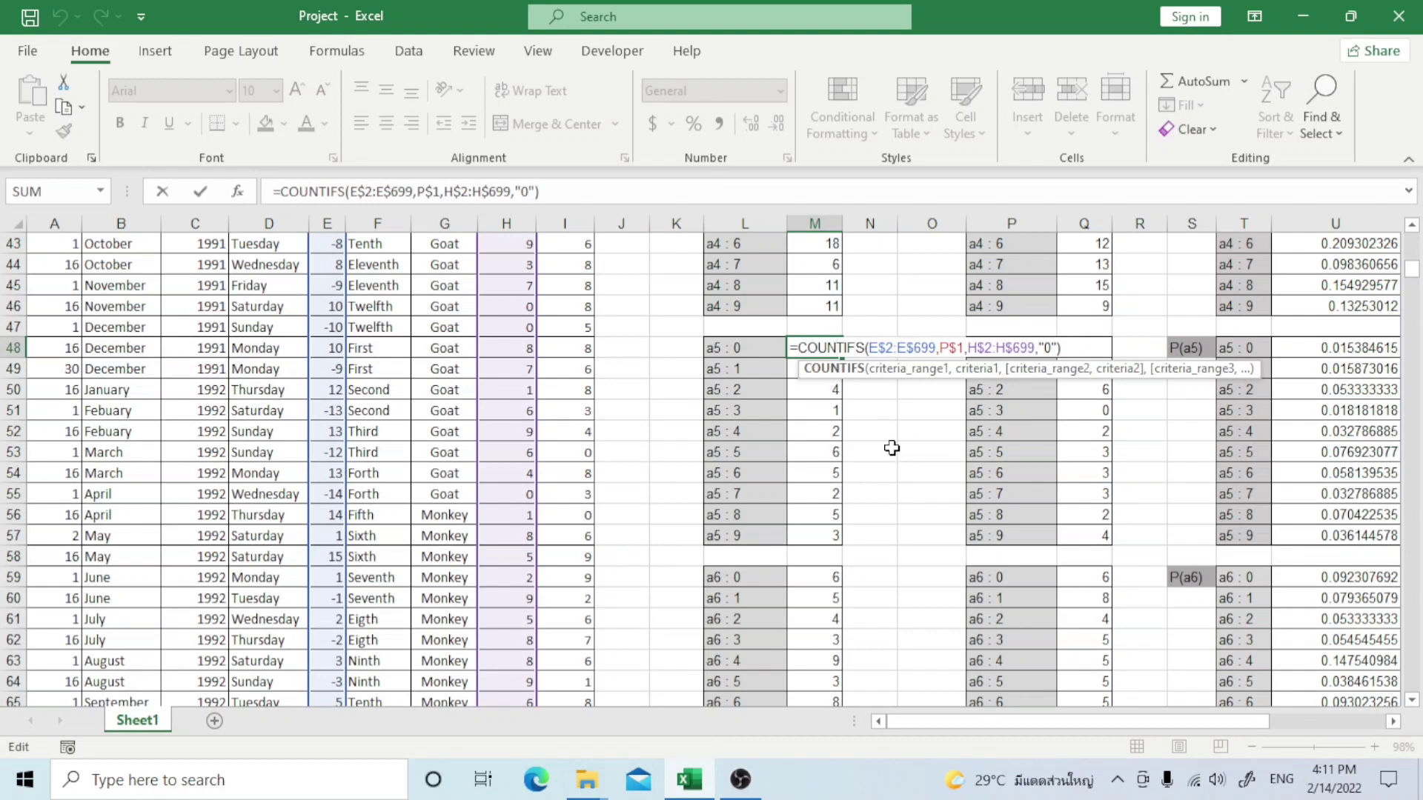
key("Return")
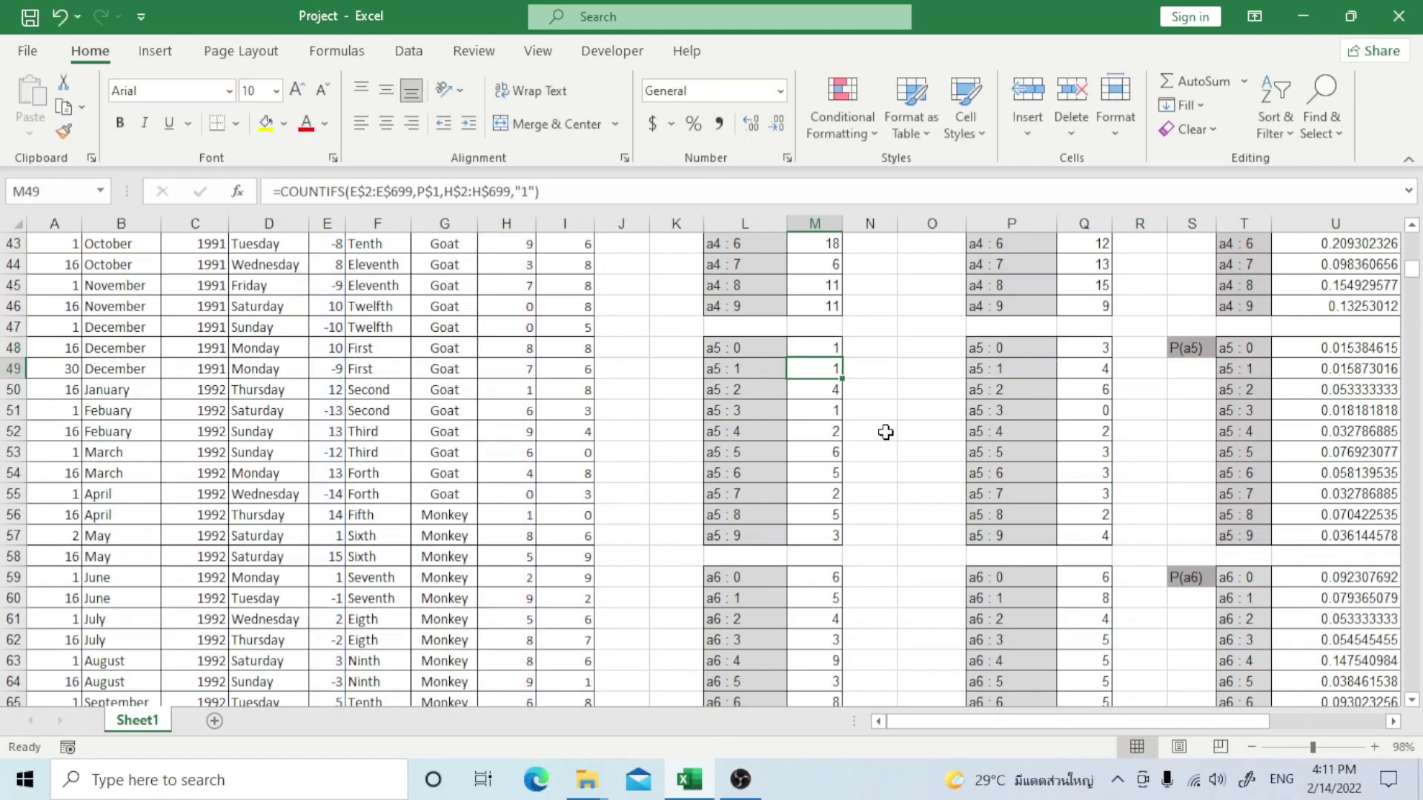
scroll(860, 430, "down", 1)
scroll(859, 431, "down", 1)
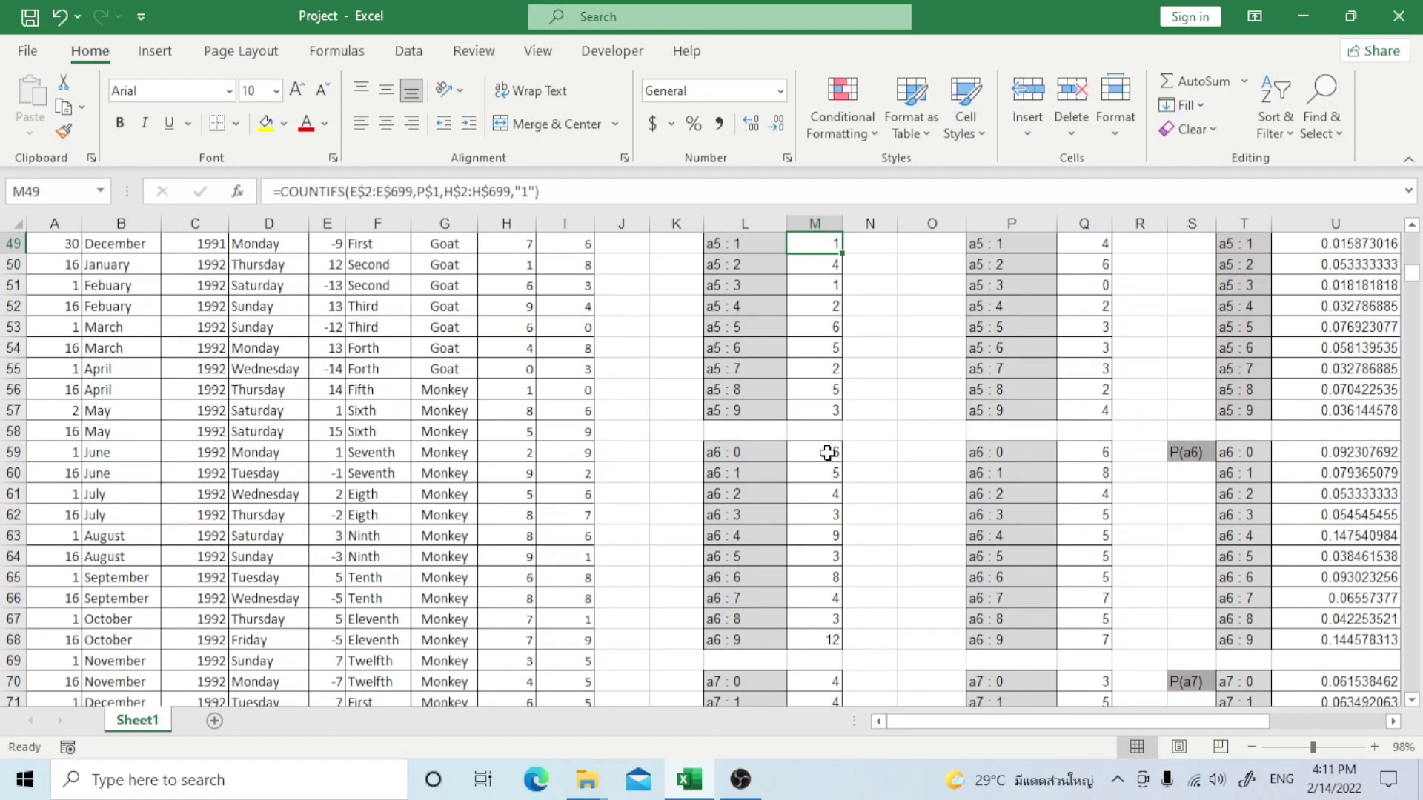
double_click(827, 453)
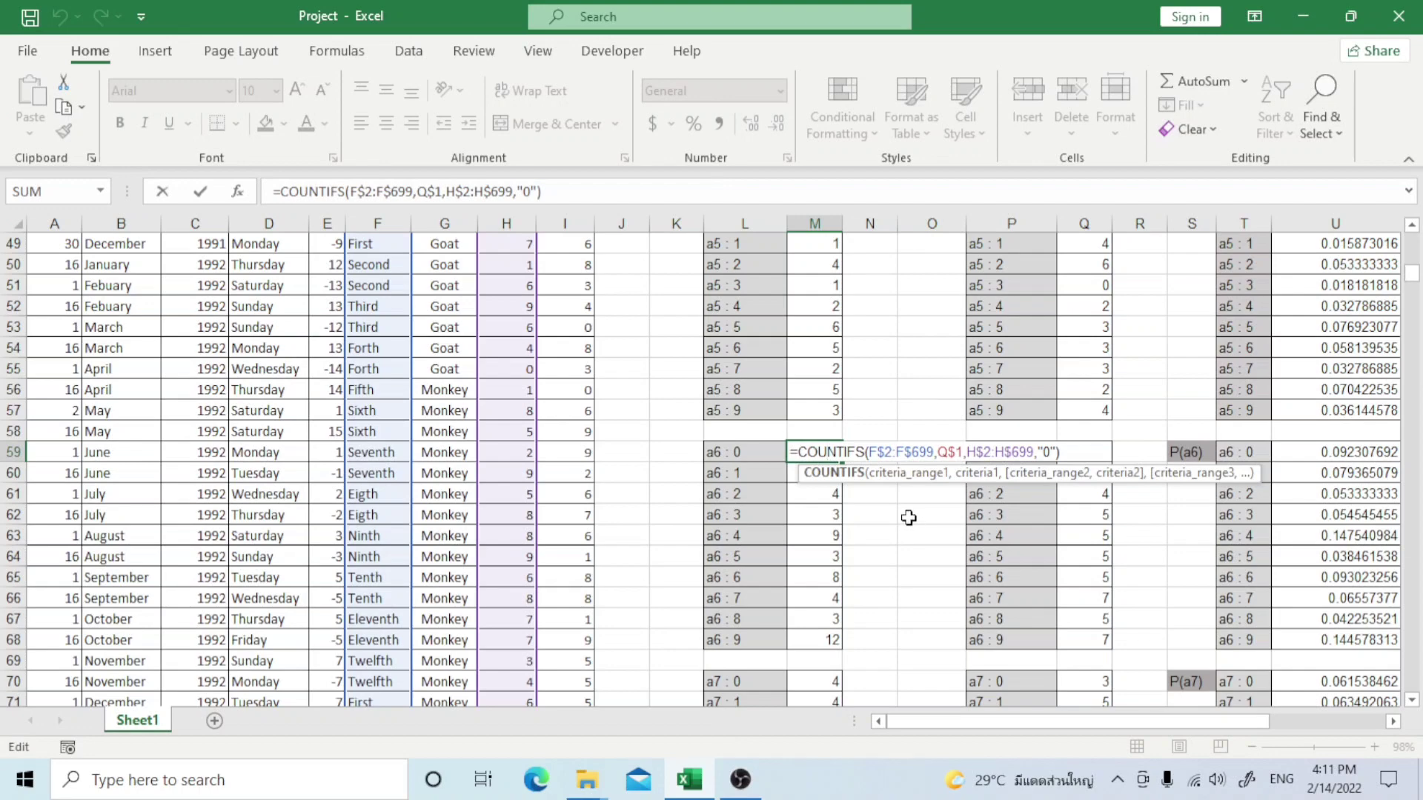
key("Return")
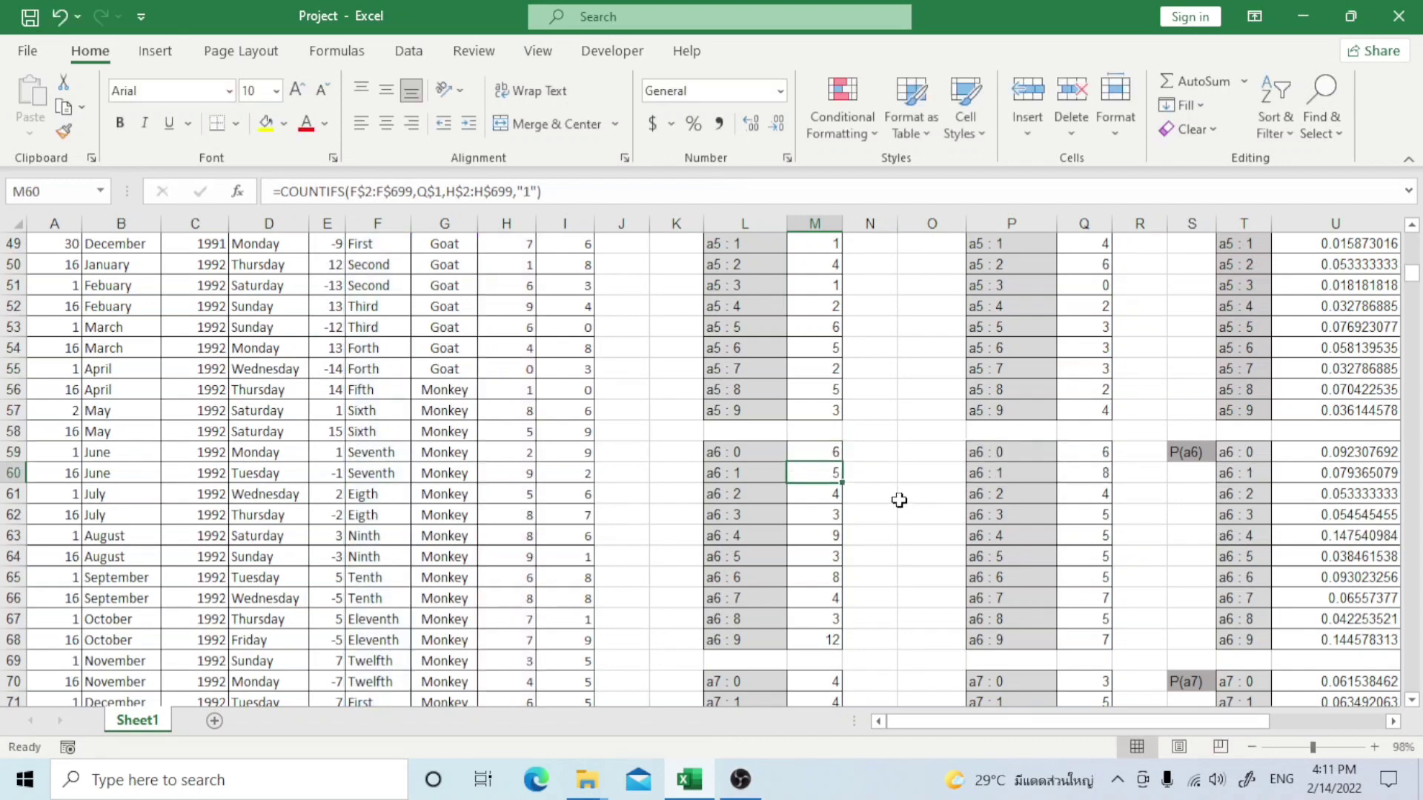
scroll(900, 502, "down", 2)
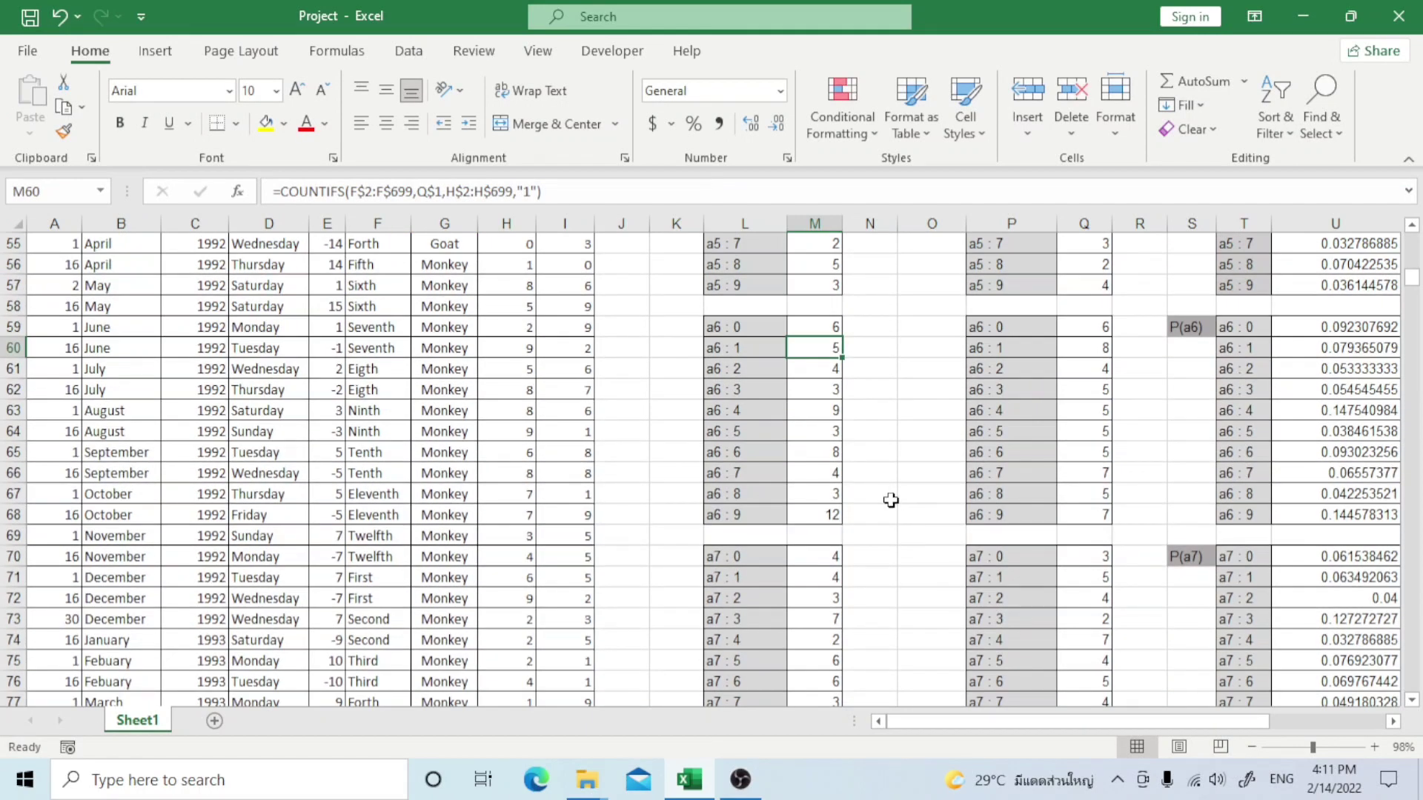
- Inspect the x10 COUNTIFS formula for a7 : 0 in M70 without editing it
scroll(889, 498, "down", 1)
double_click(828, 493)
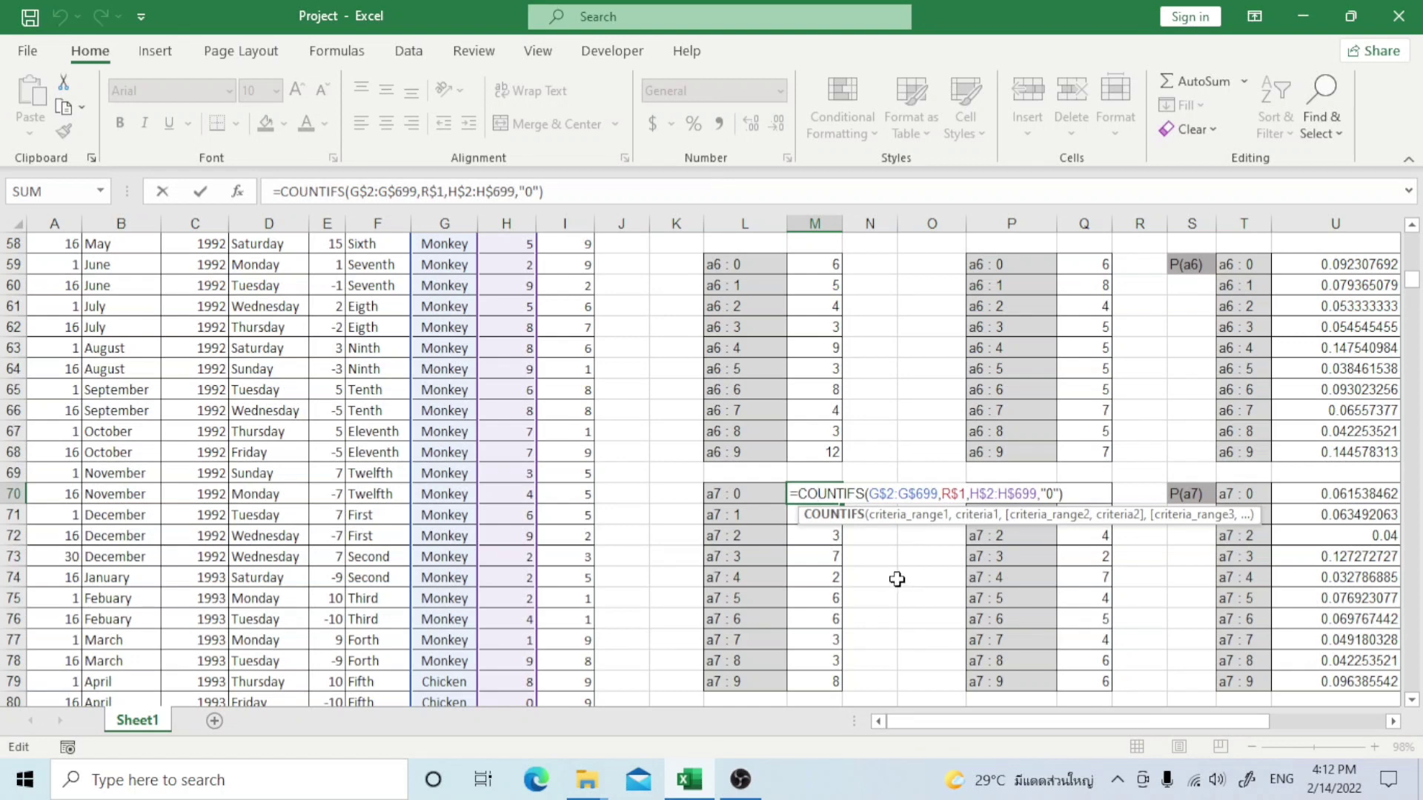
key("Return")
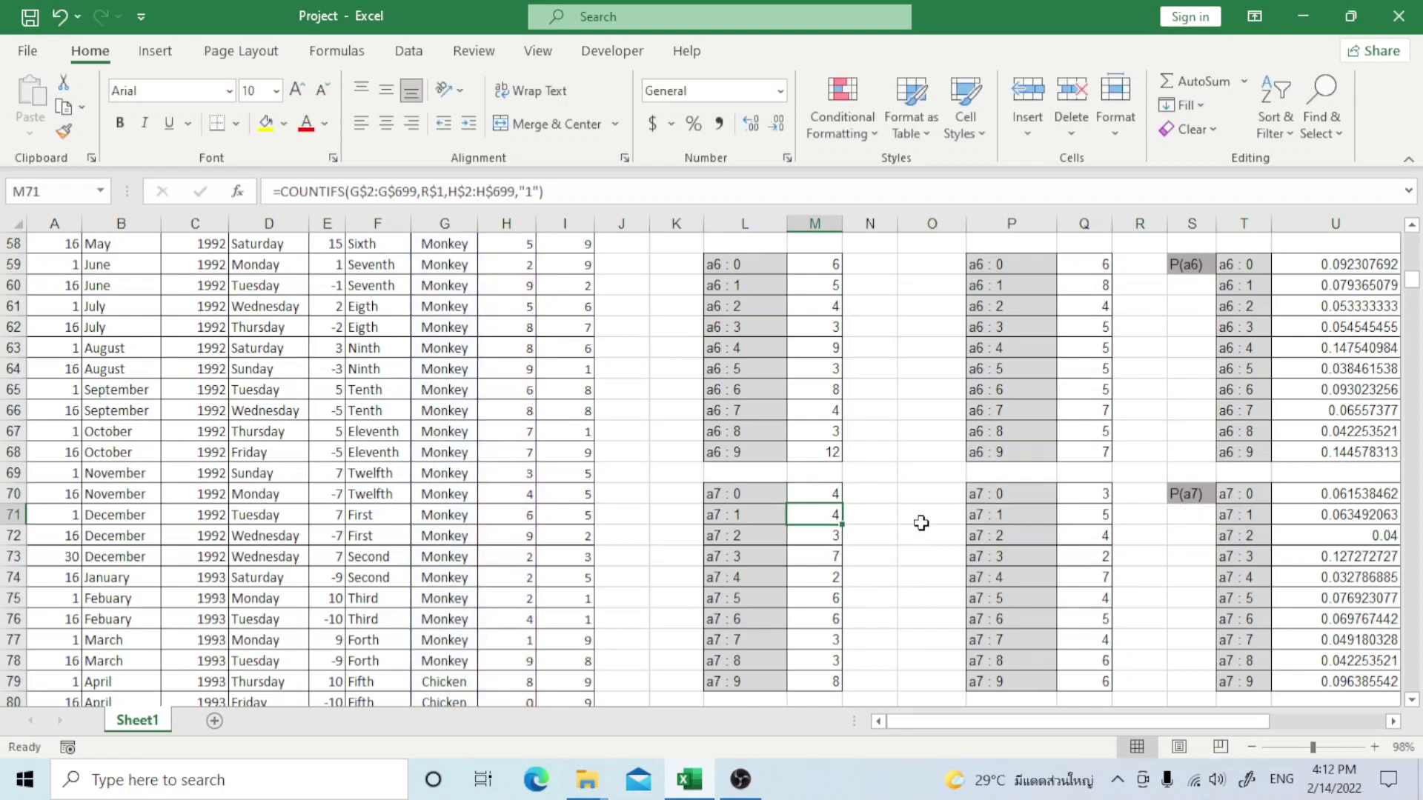
scroll(917, 524, "down", 1)
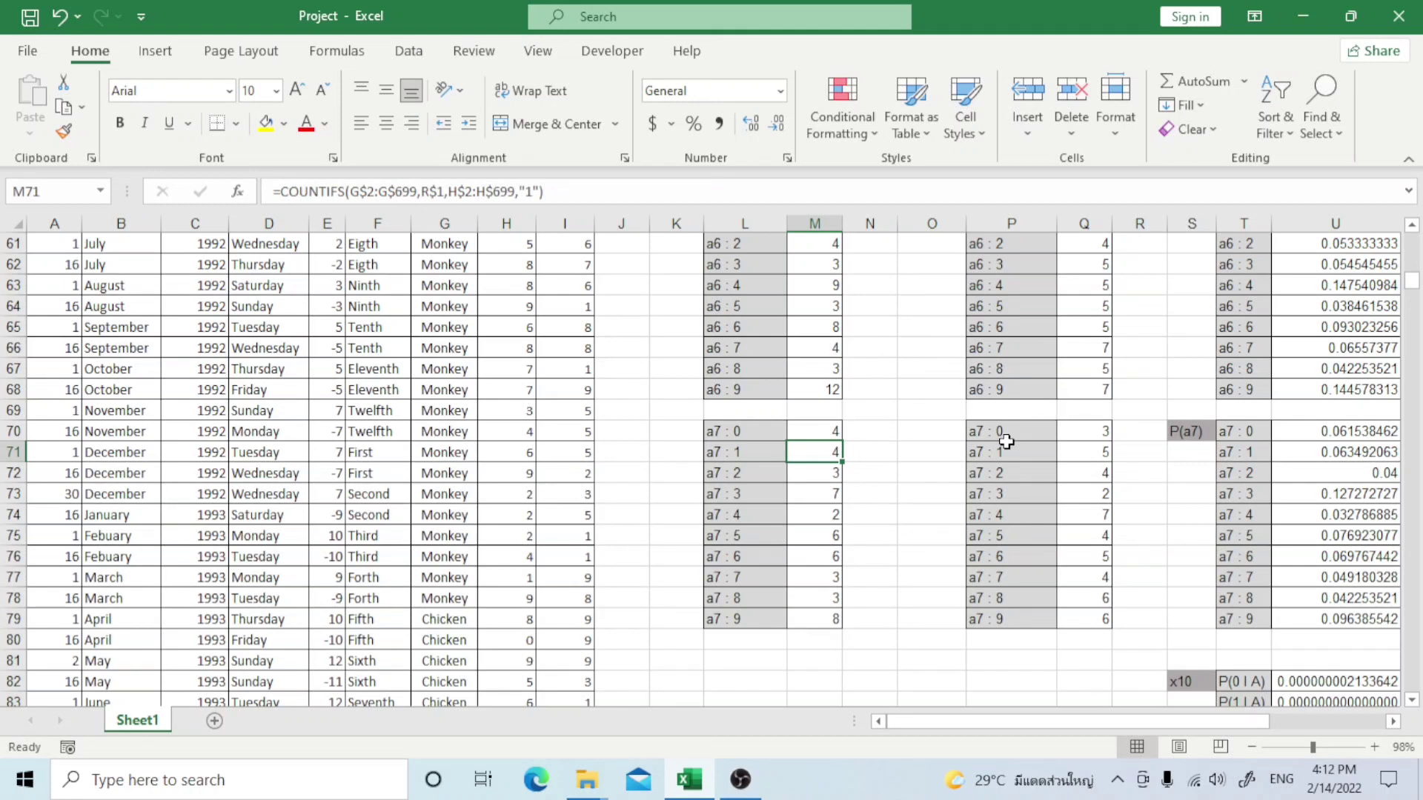
- Check the P(x10) formula =M3/M$13 for digit 0 in U3 and fill it down through U12
scroll(1006, 442, "up", 12)
scroll(1005, 442, "up", 8)
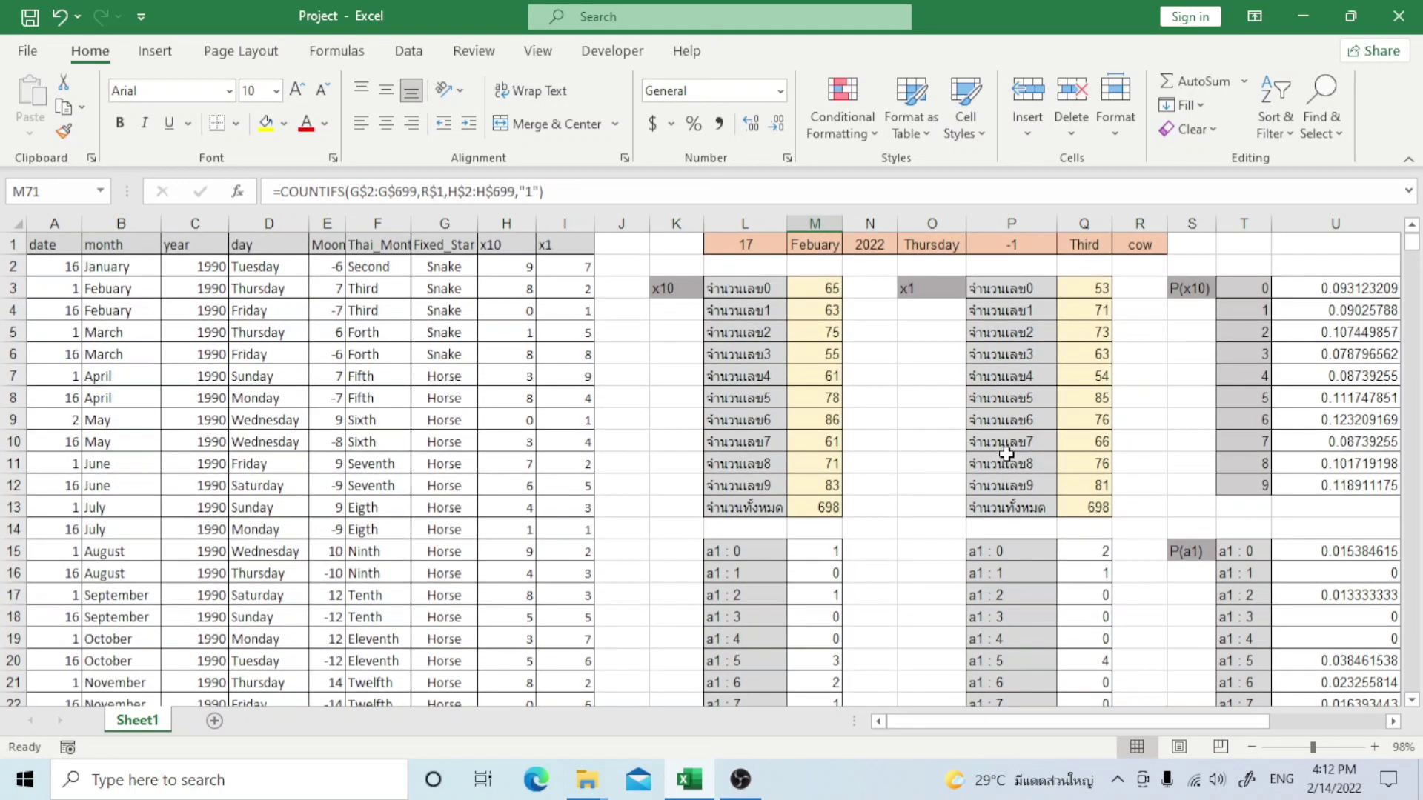
left_click_drag(993, 720, 1130, 714)
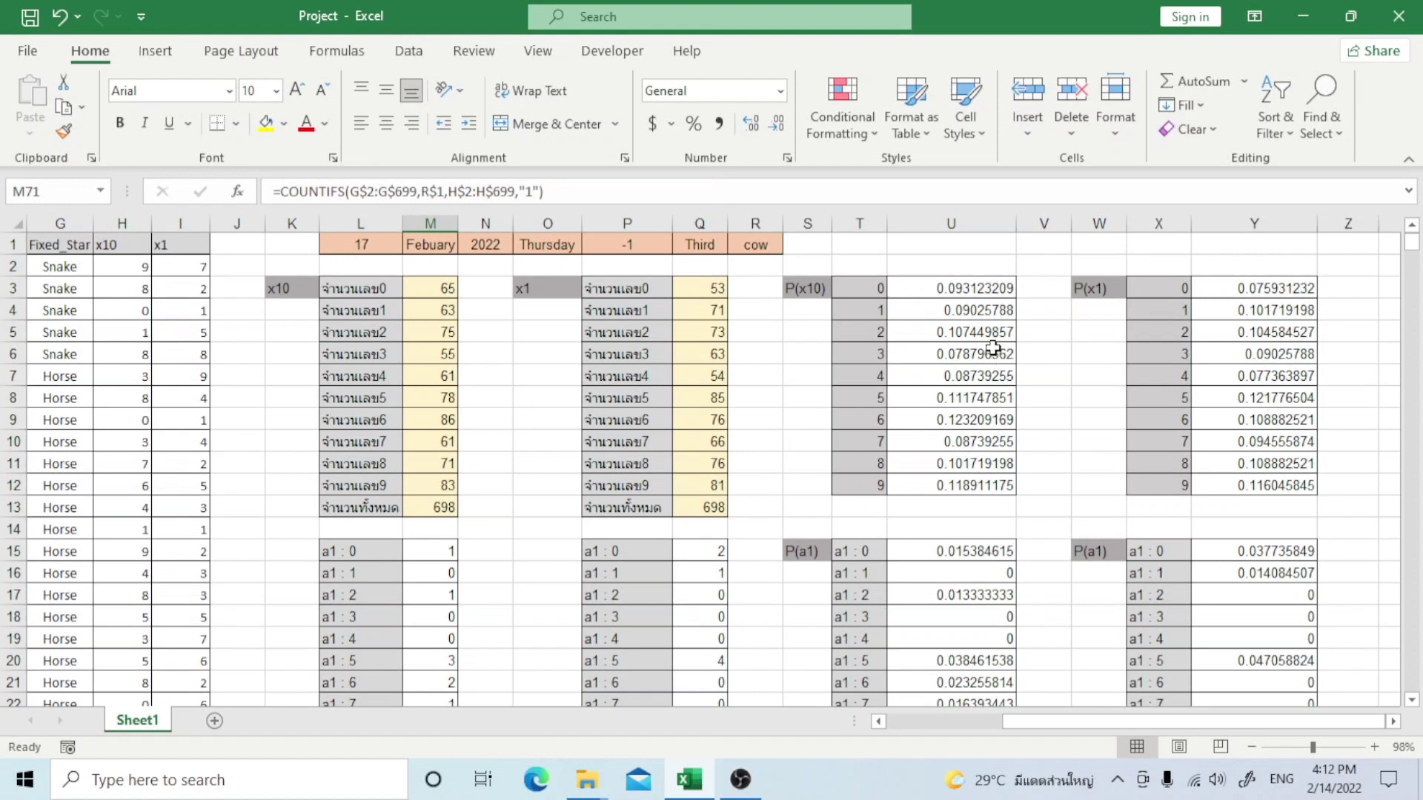
double_click(973, 289)
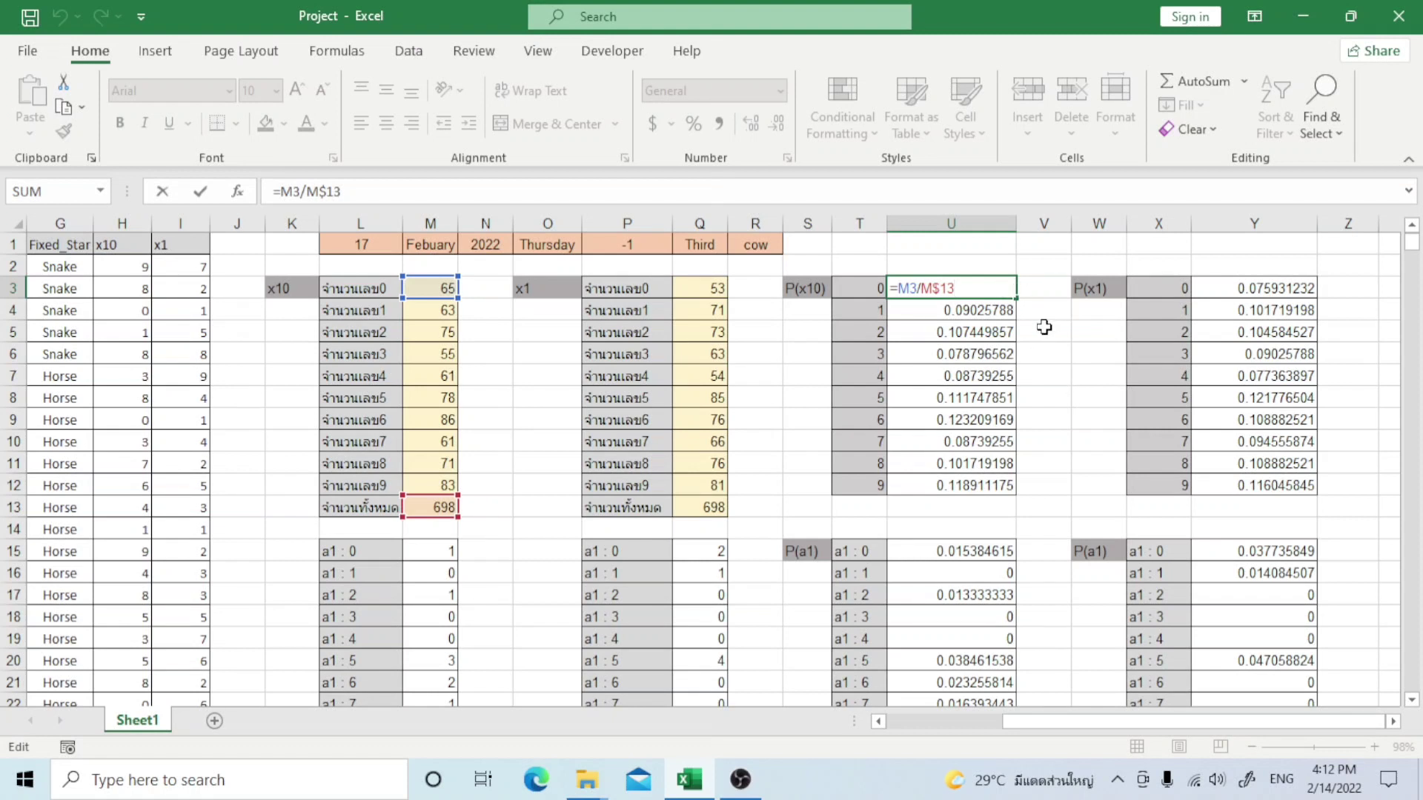
key("ctrl+Return")
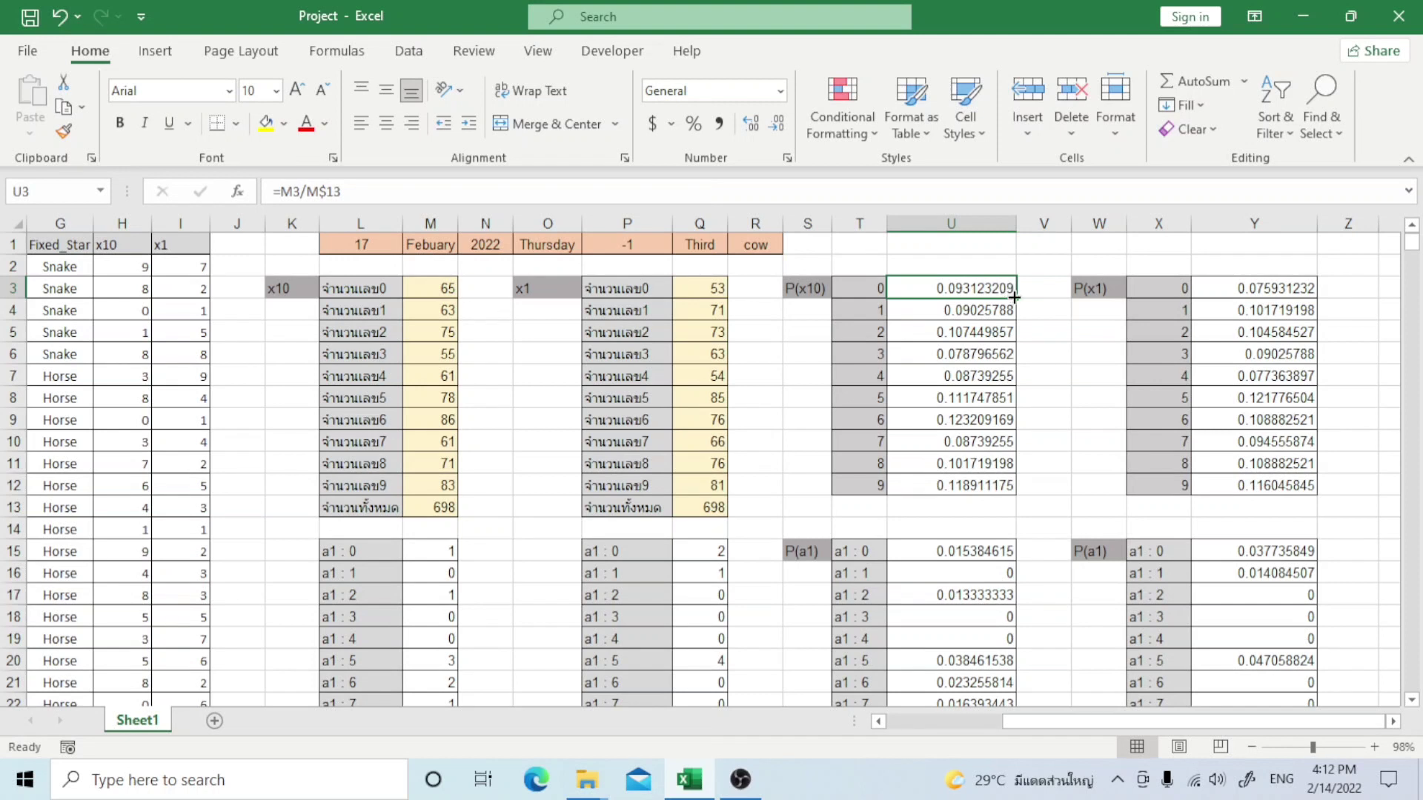
left_click_drag(1019, 300, 1015, 491)
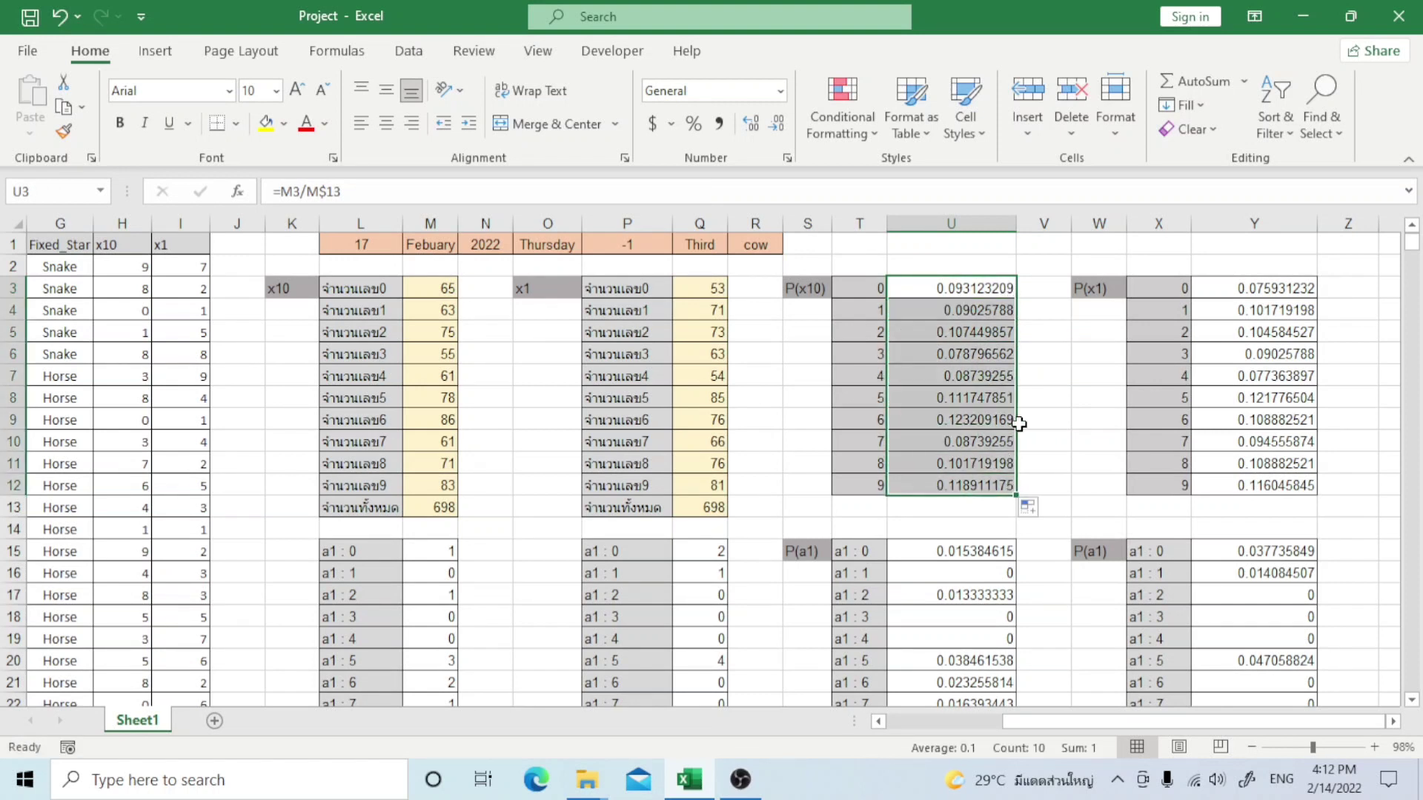
left_click(1045, 424)
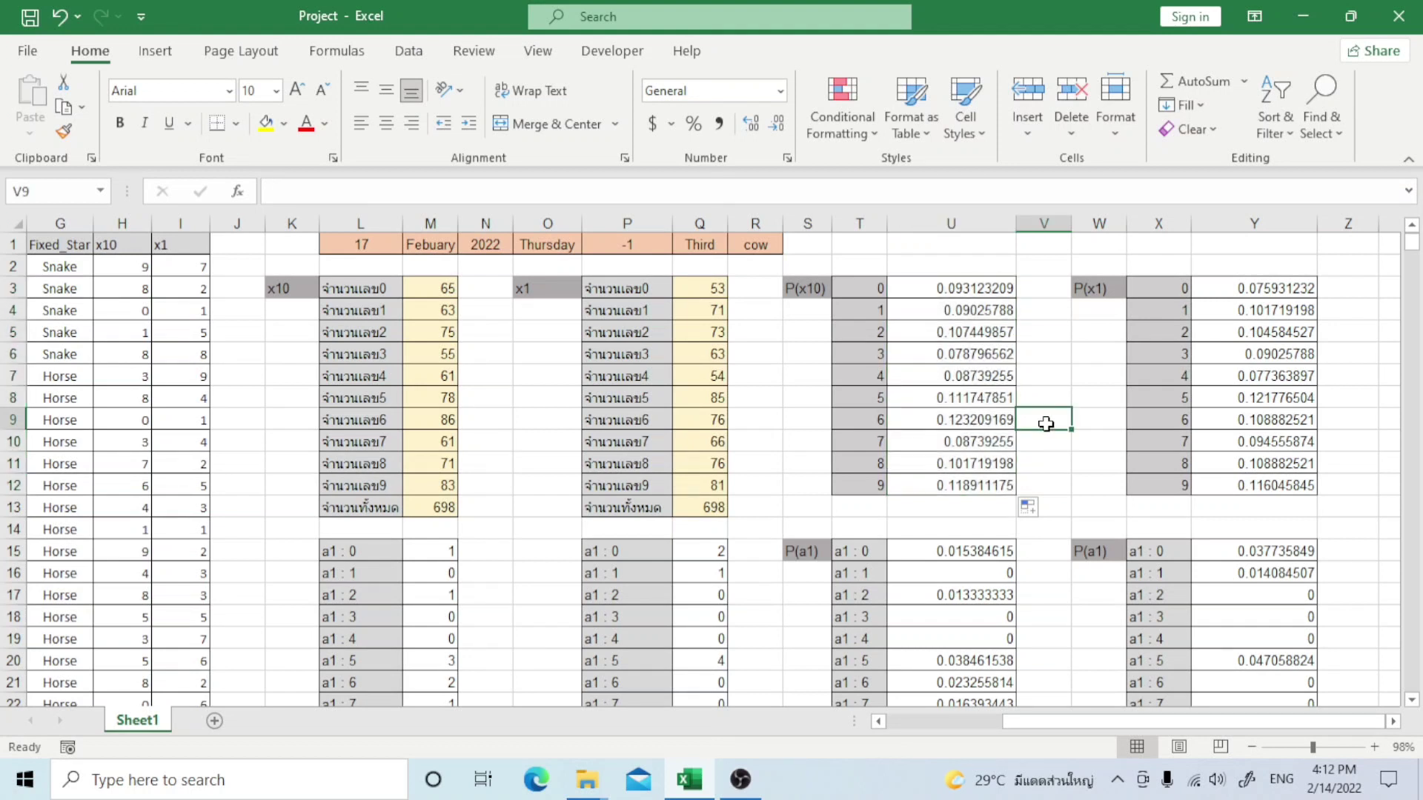
- Inspect the P(x10) formula for digit 1 in U4 and the P(x1) formula for digit 0 in Y3 without editing them
left_click(992, 310)
double_click(992, 309)
key("Escape")
key("ctrl+Down")
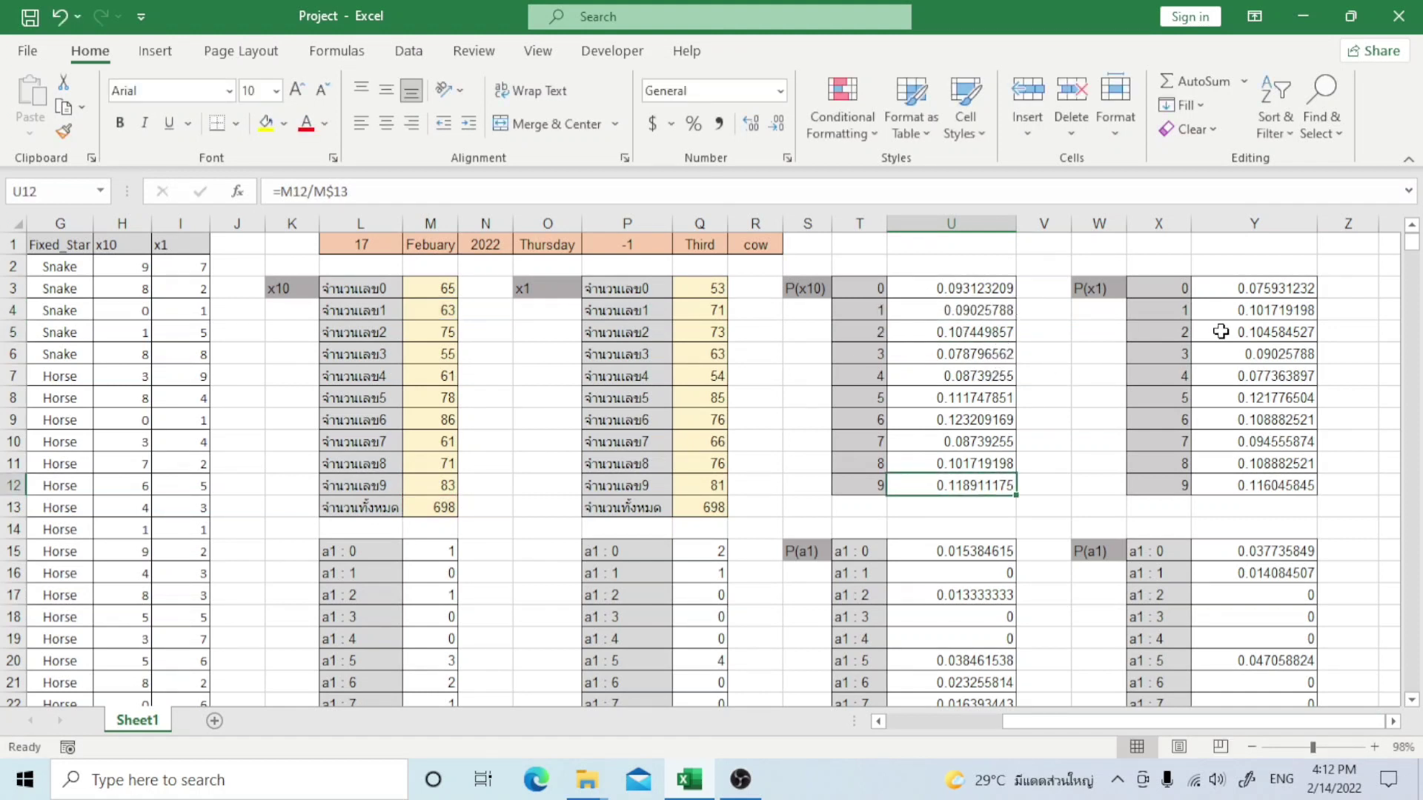
double_click(1241, 288)
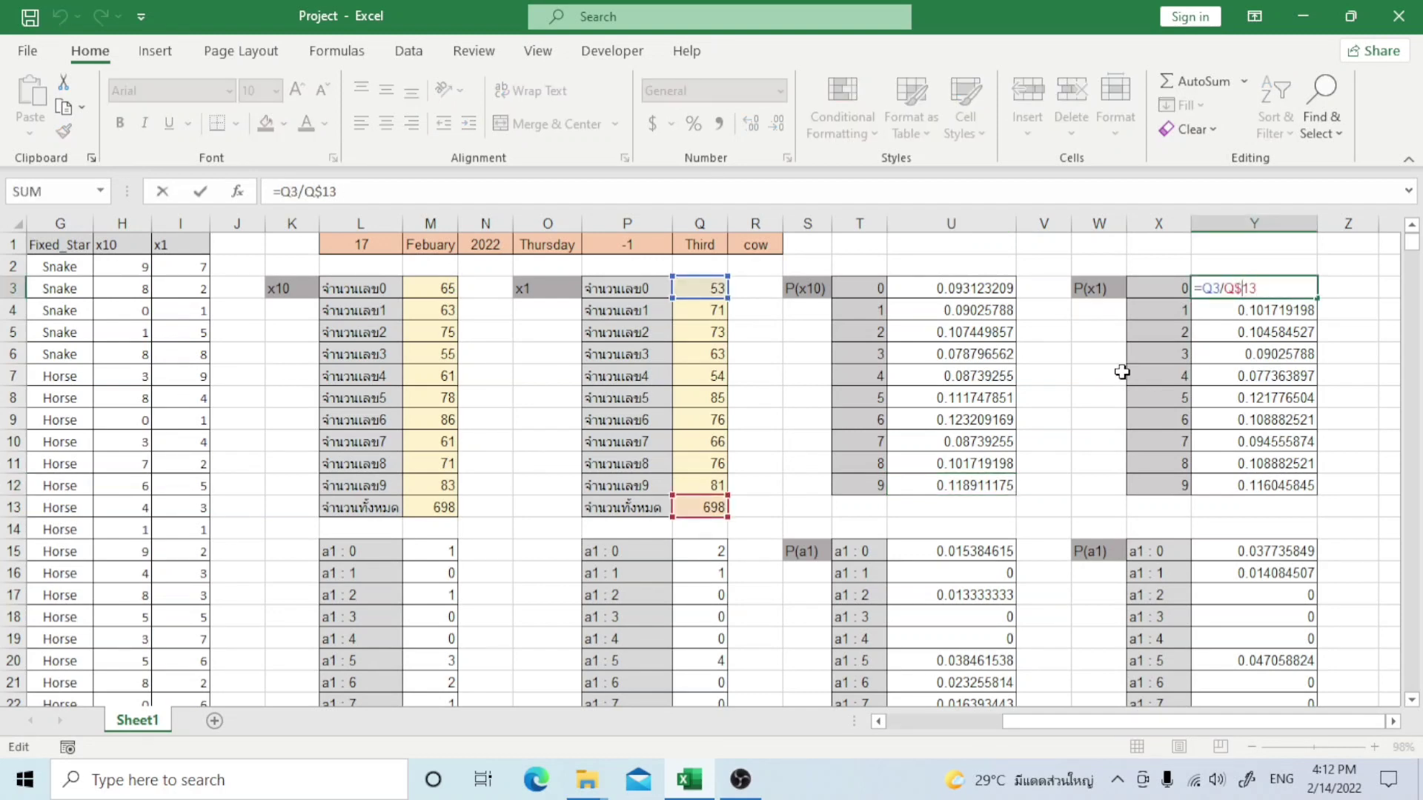
key("Return")
- Inspect the x10 probability formulas for a1 : 0 in U15 and a2 : 0 in U26 without editing them
scroll(1095, 380, "down", 2)
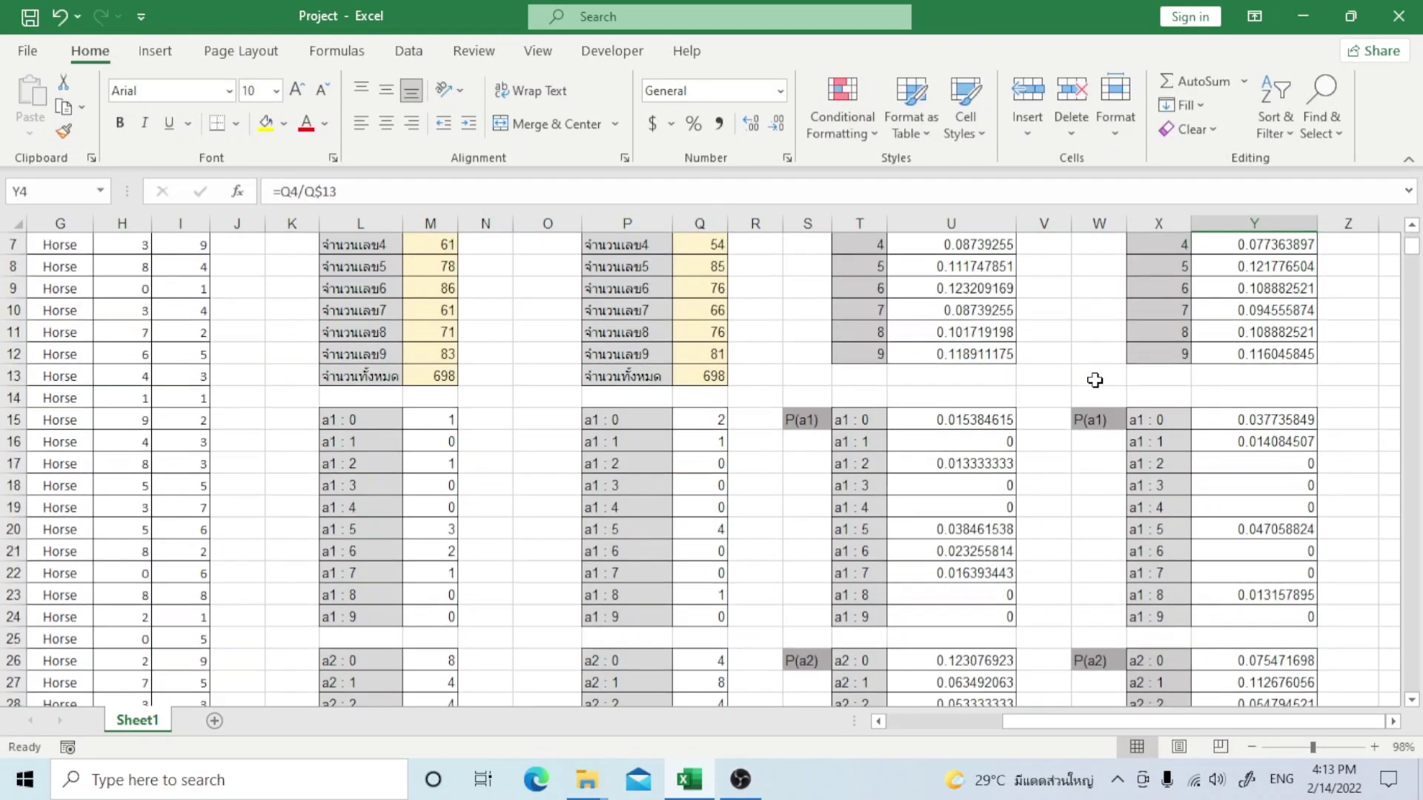
scroll(1070, 371, "down", 1)
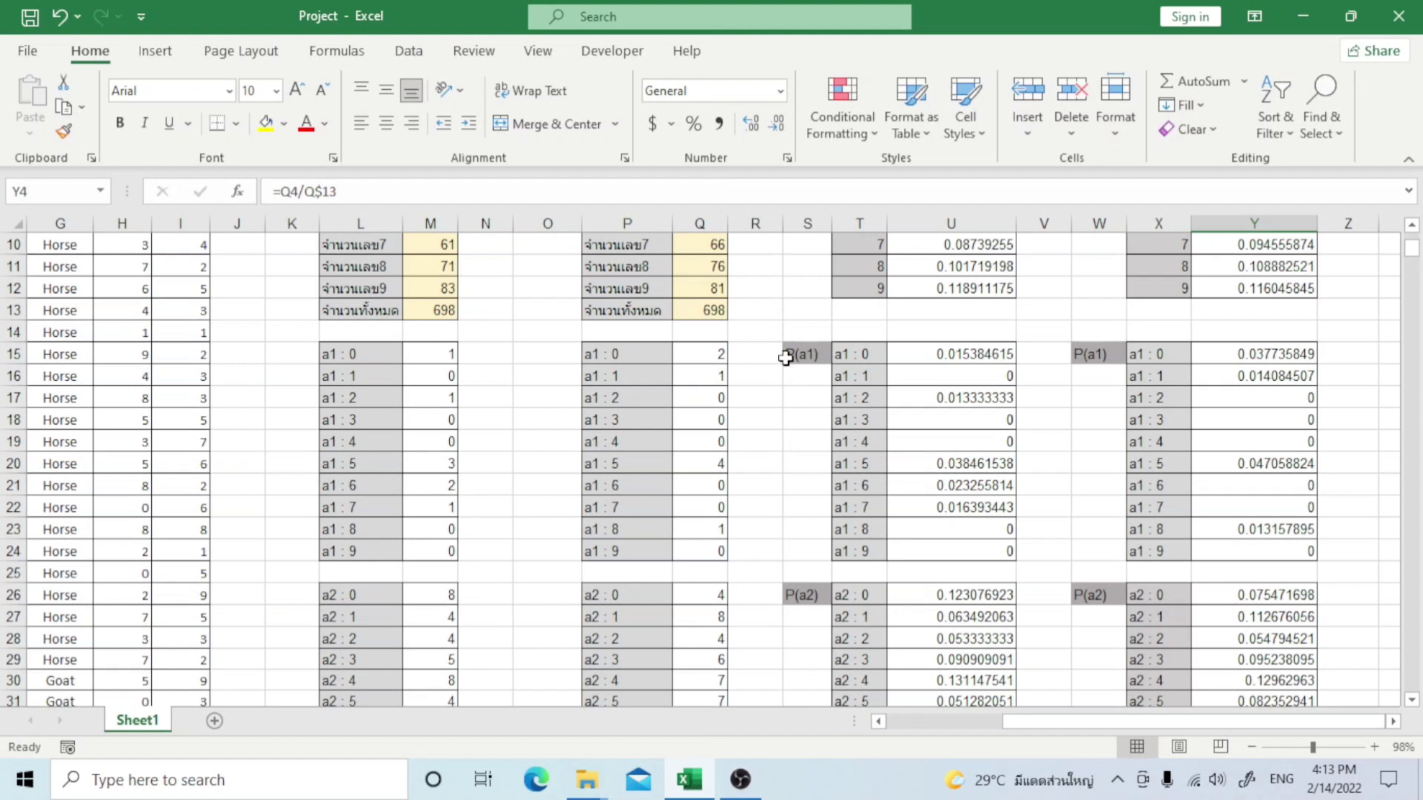
double_click(1002, 353)
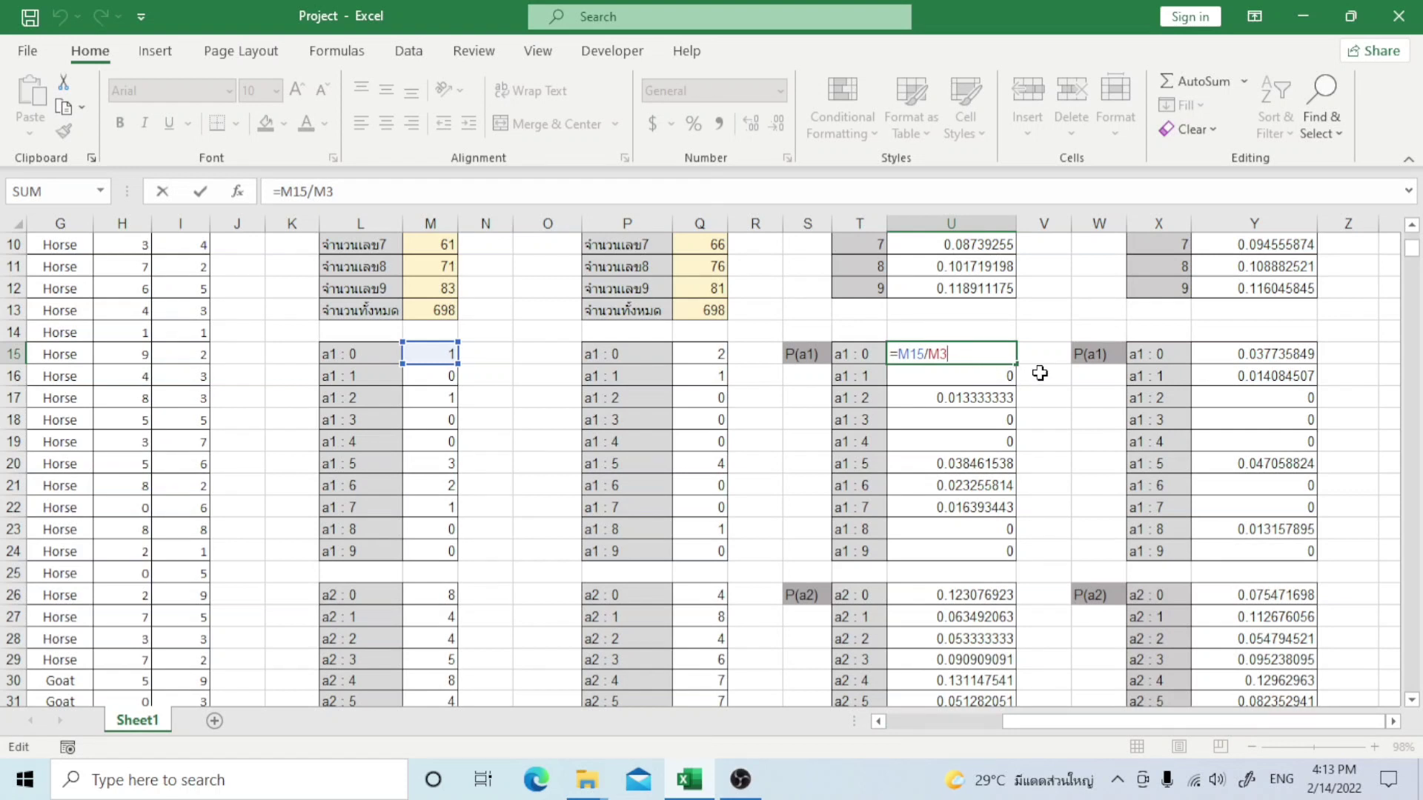
key("Return")
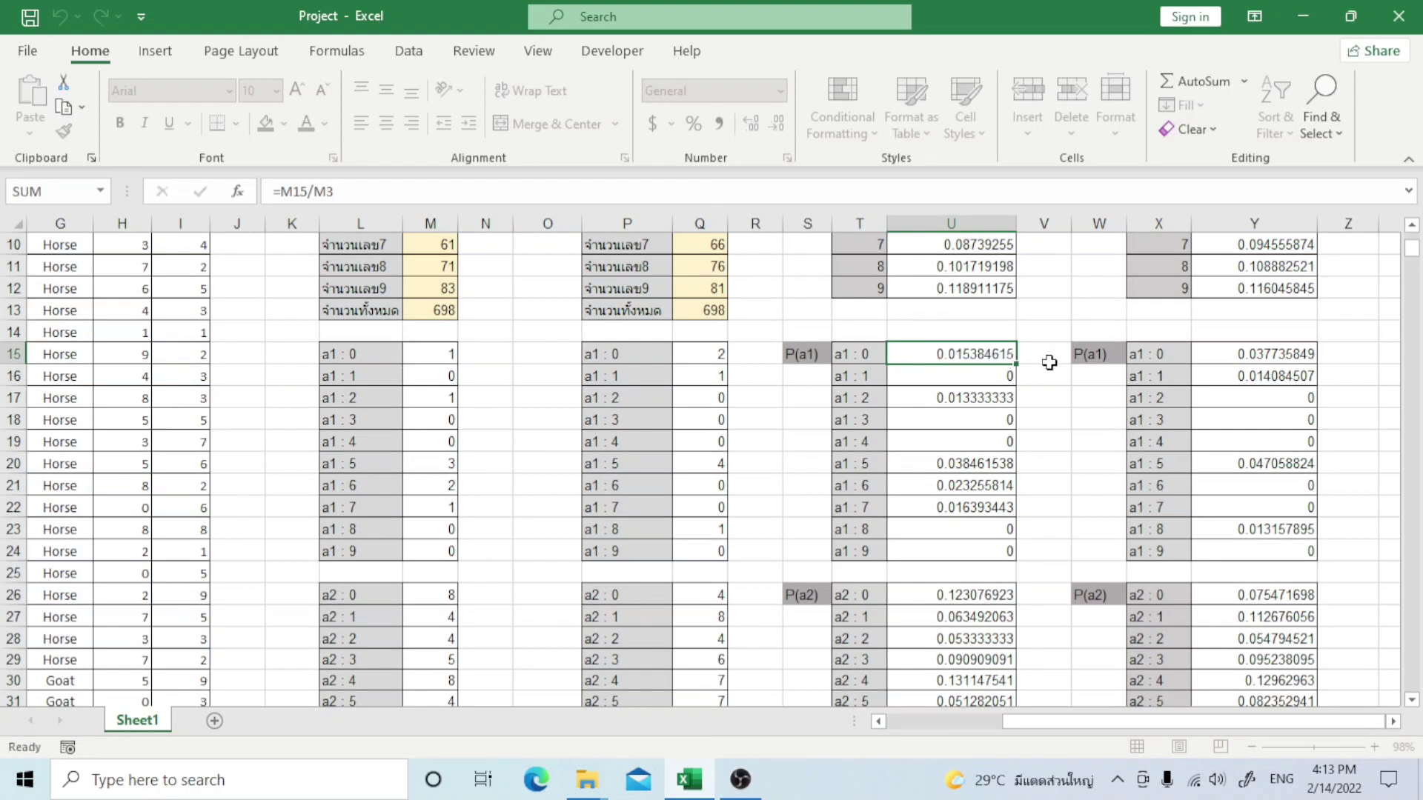
scroll(1046, 362, "down", 3)
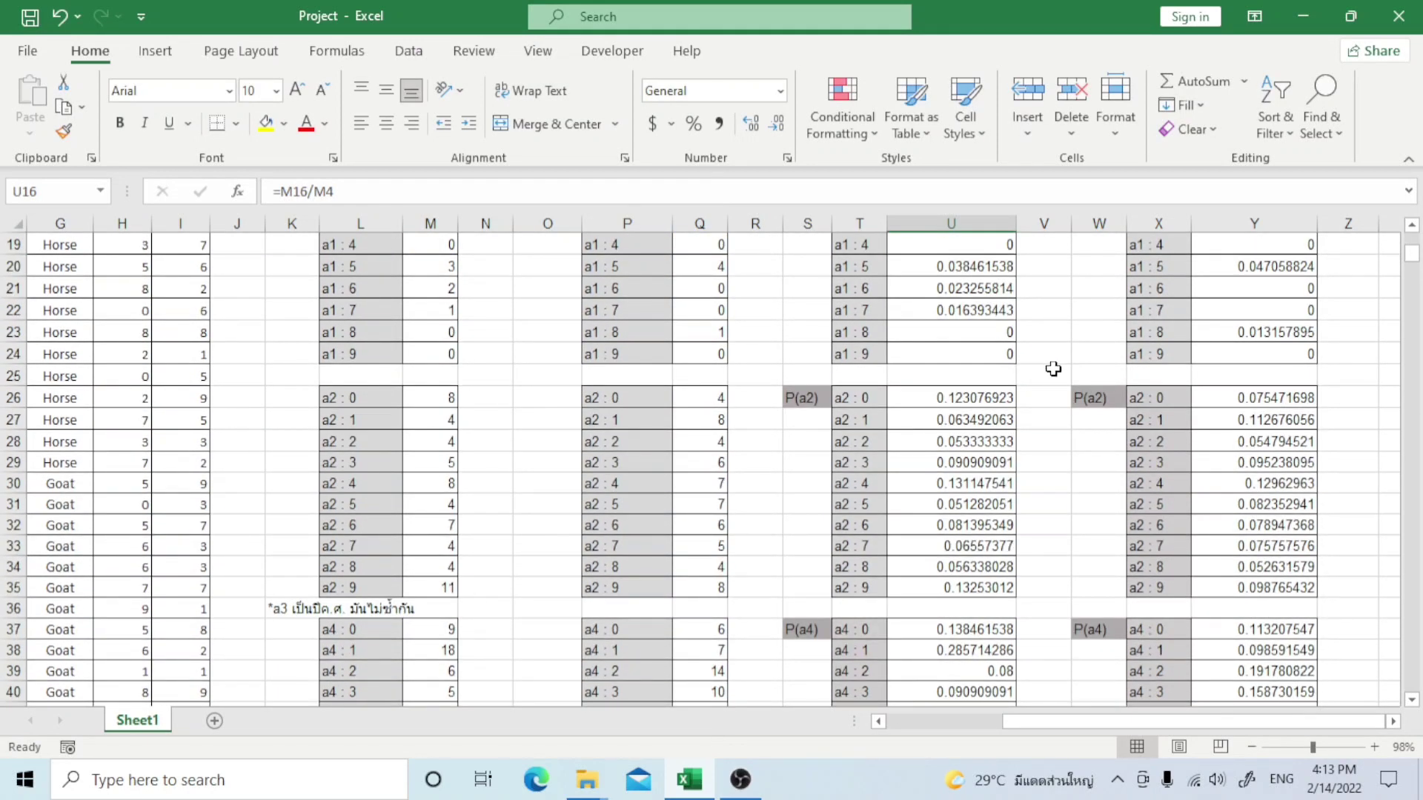
scroll(1048, 368, "down", 1)
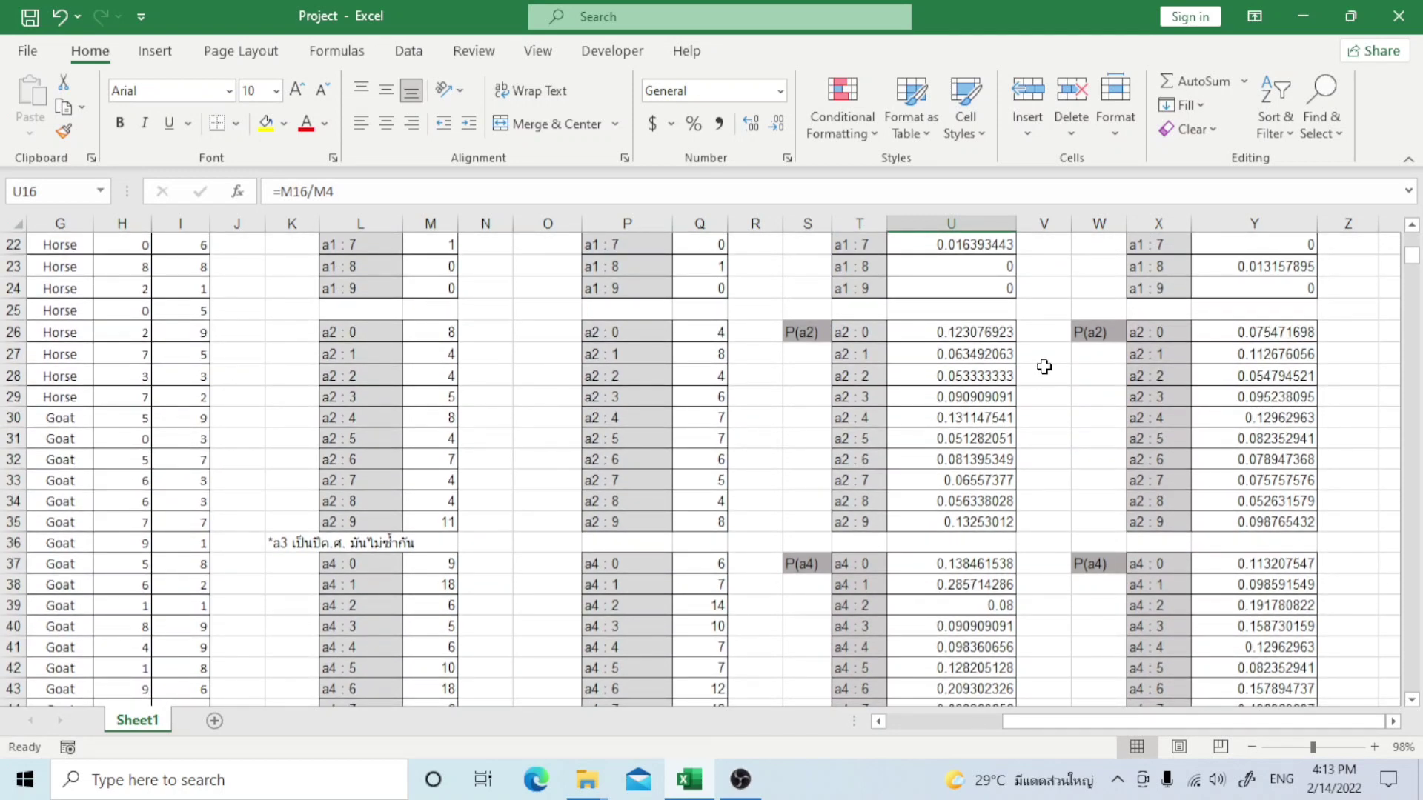
double_click(990, 332)
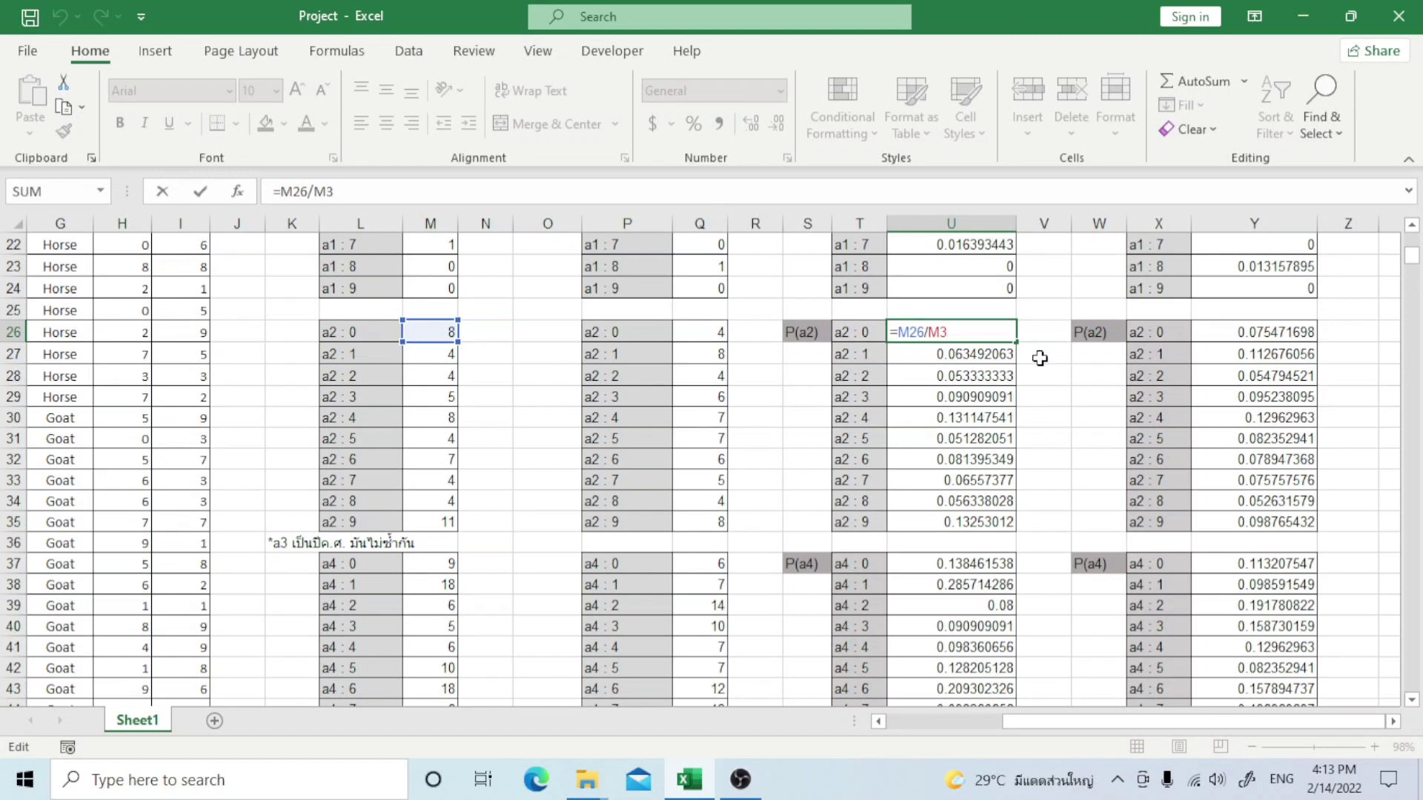
key("Return")
- Inspect the x10 probability formulas for a4 : 0 in U37 and a5 : 0 in U48 without editing them
scroll(1030, 356, "down", 2)
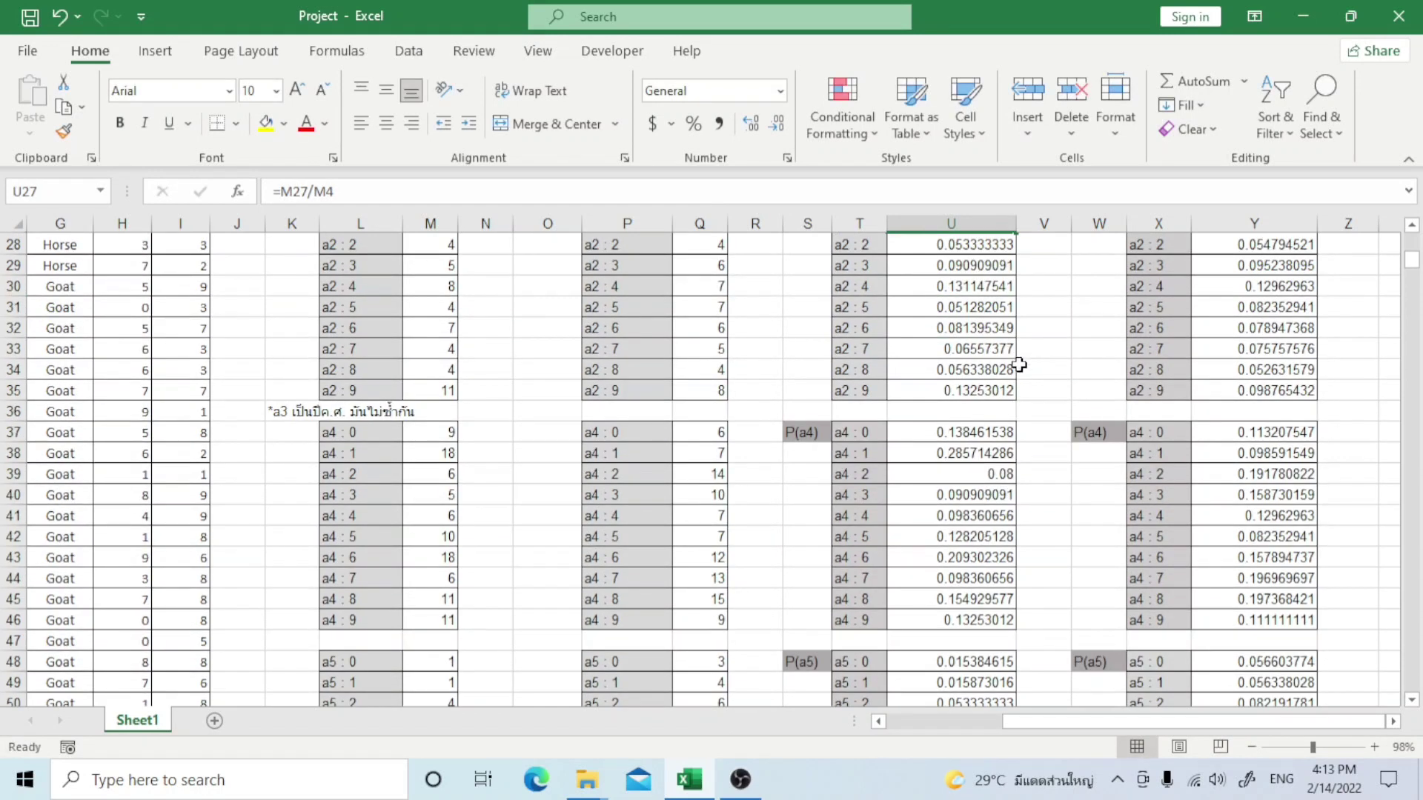
left_click(961, 433)
key("ctrl+Down")
left_click(973, 430)
double_click(973, 429)
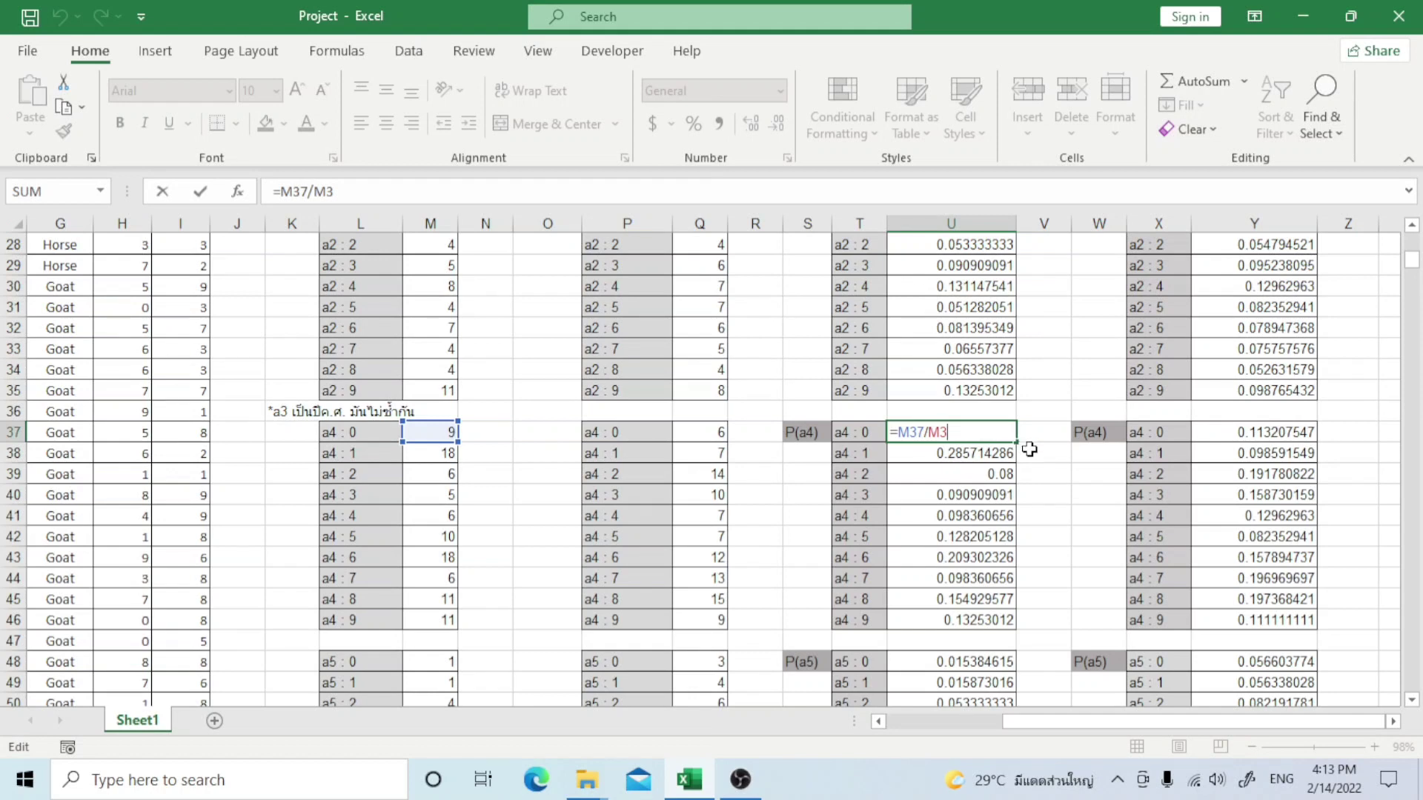
key("Return")
scroll(988, 410, "down", 3)
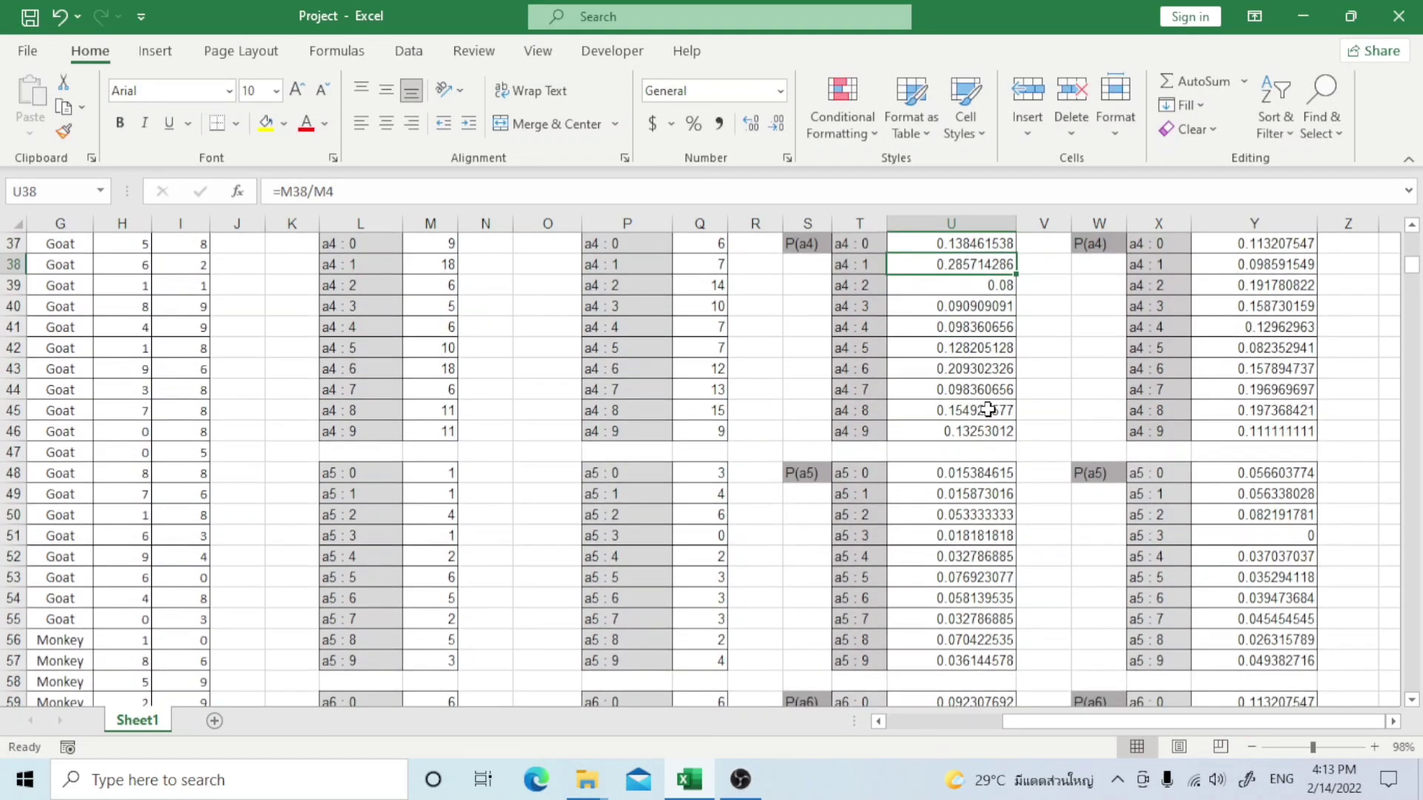
scroll(988, 409, "down", 1)
double_click(967, 411)
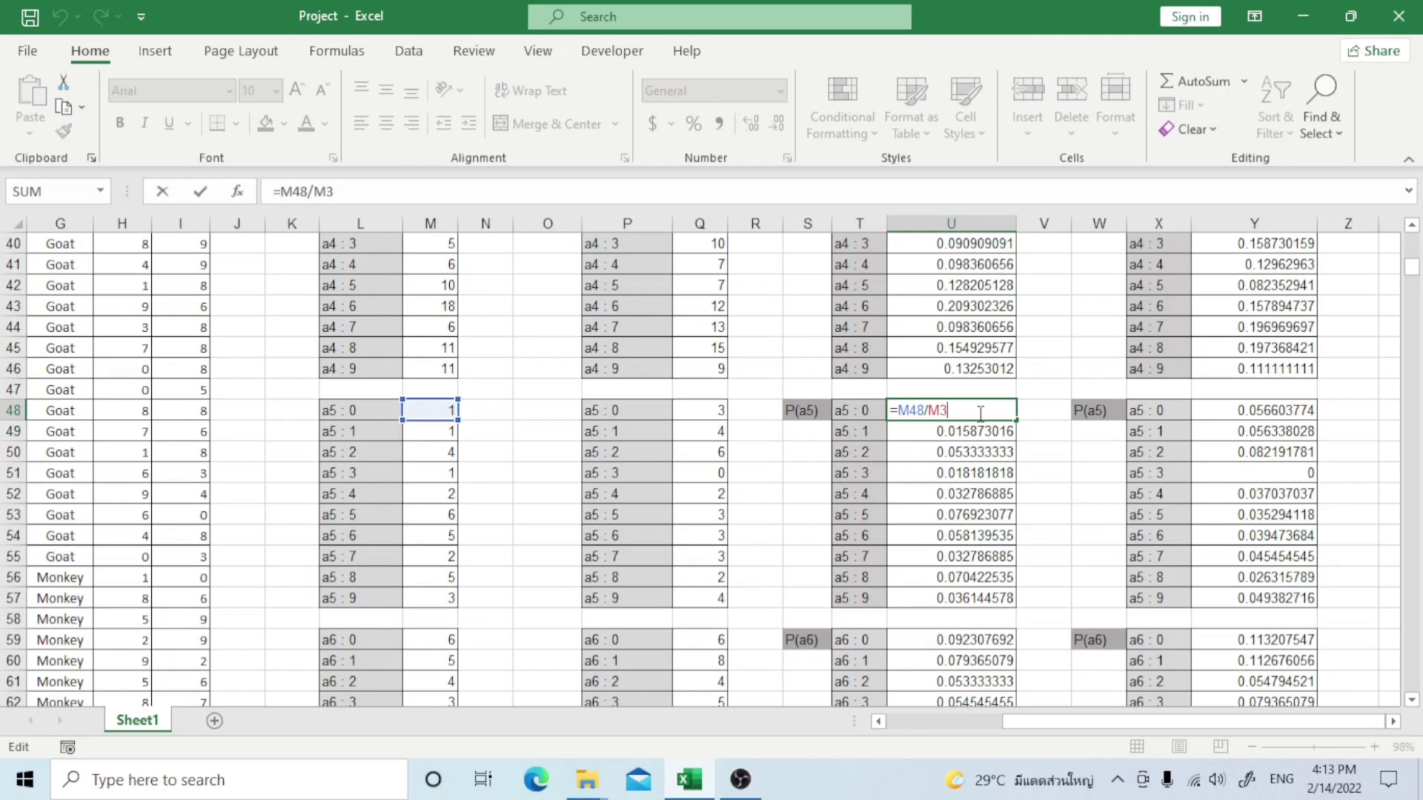
key("Return")
- Inspect the x10 probability formulas for a6 : 0 in U59 and a7 : 0 in U70 without editing them
scroll(978, 408, "down", 4)
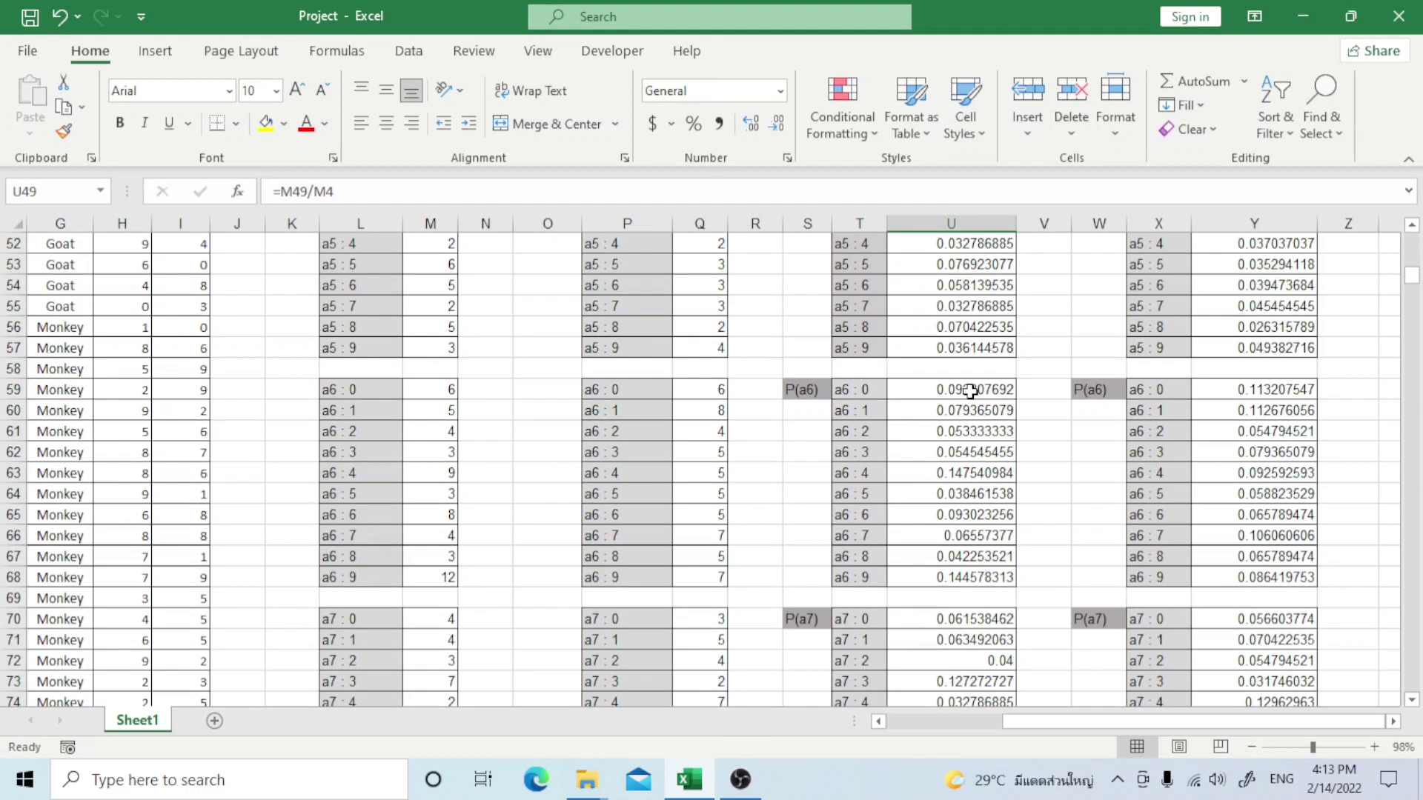
double_click(970, 390)
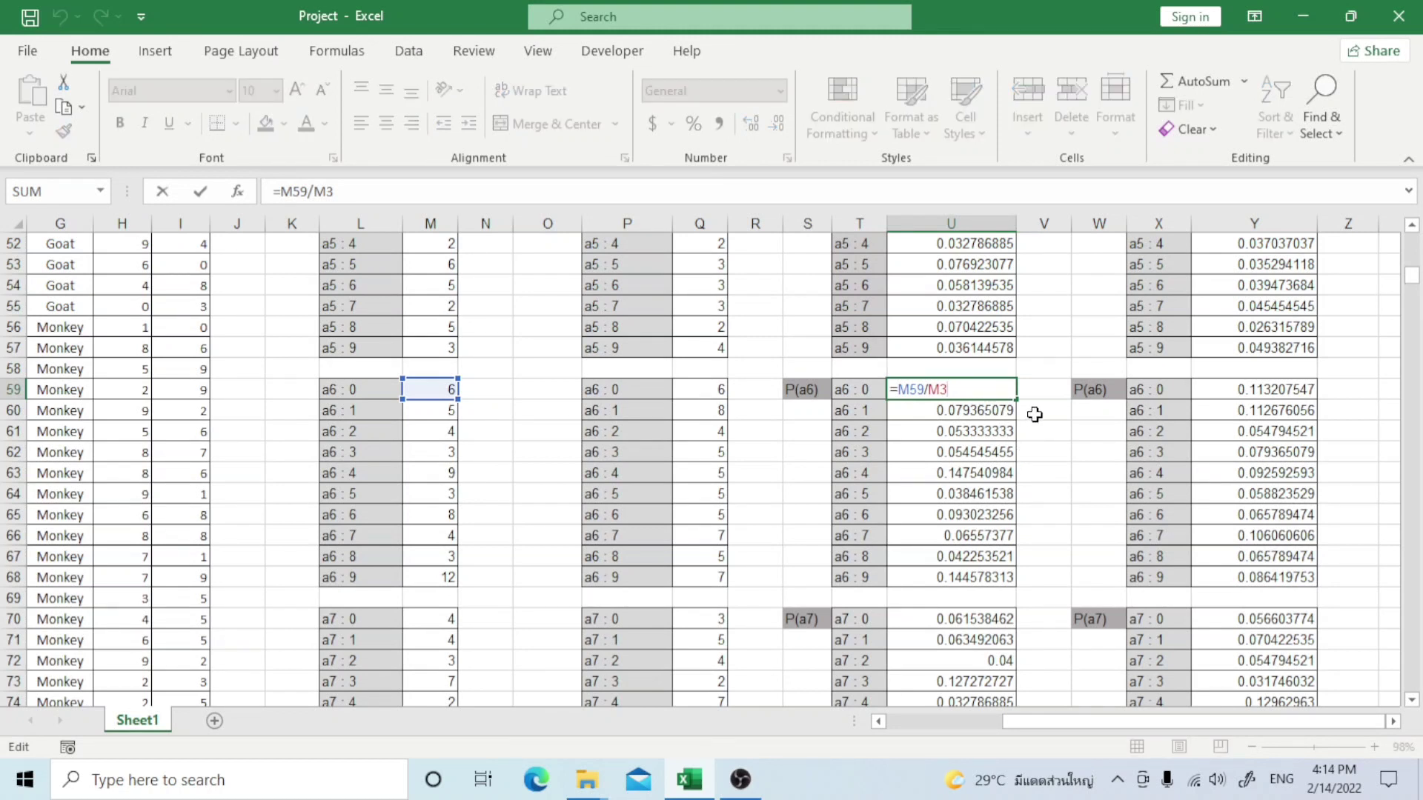
key("Return")
scroll(1030, 419, "down", 3)
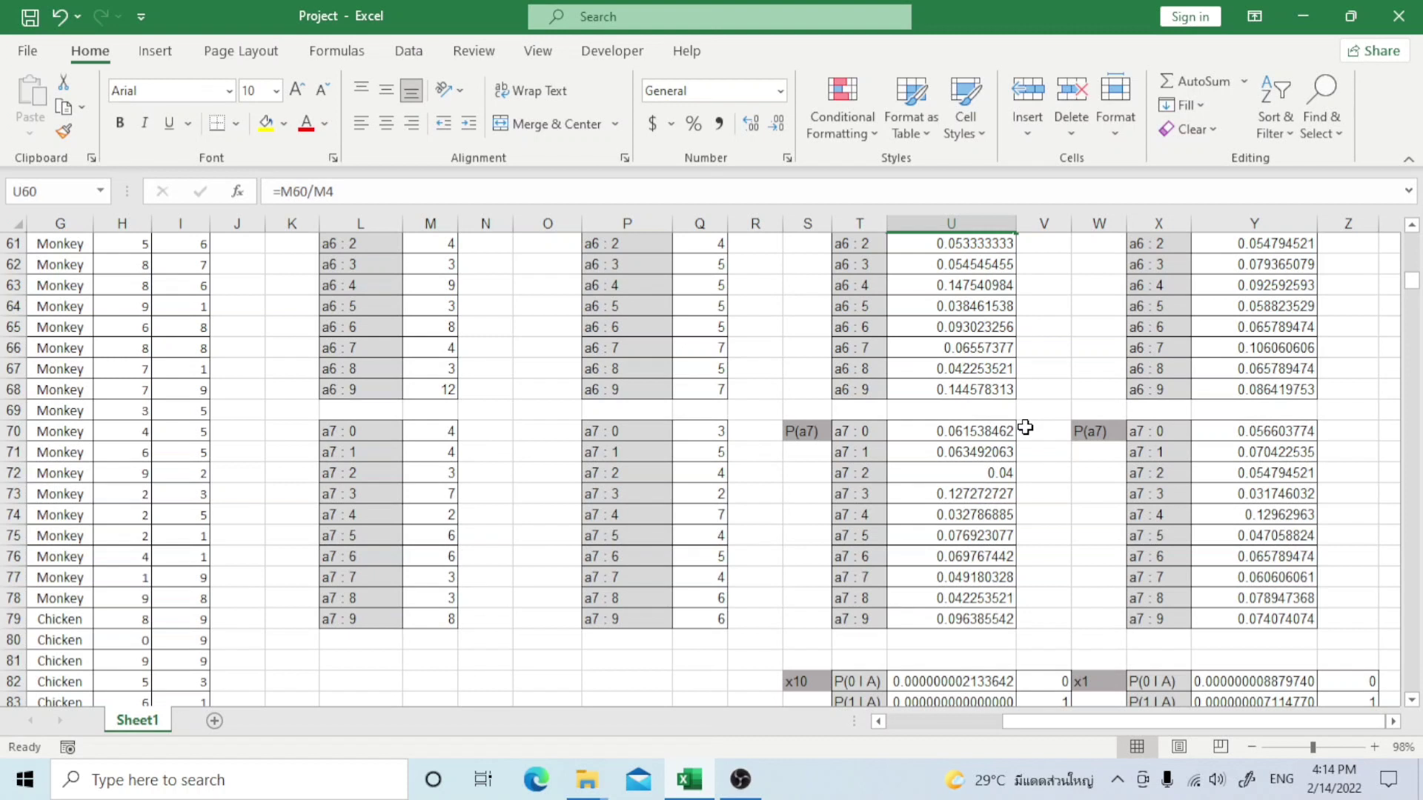
double_click(1007, 430)
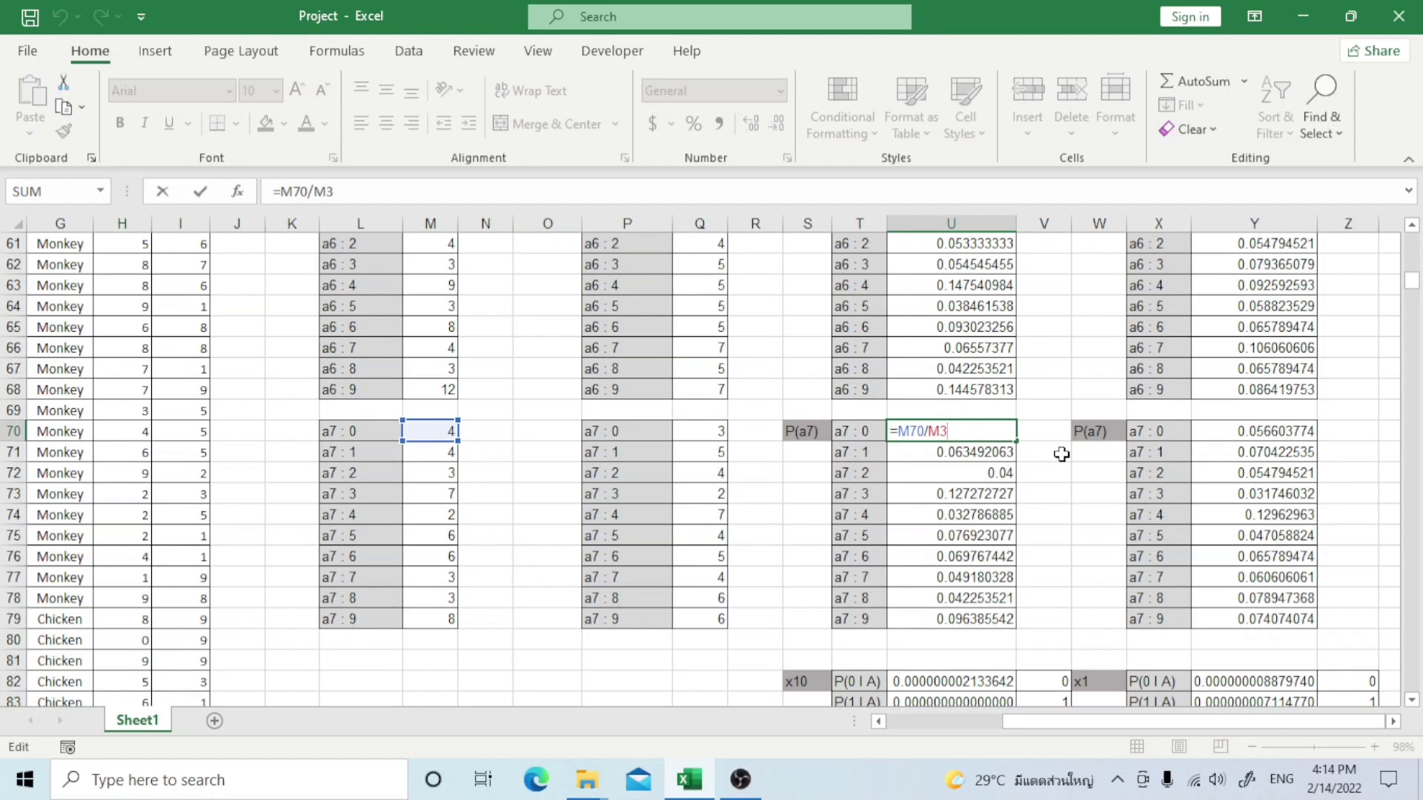
key("Return")
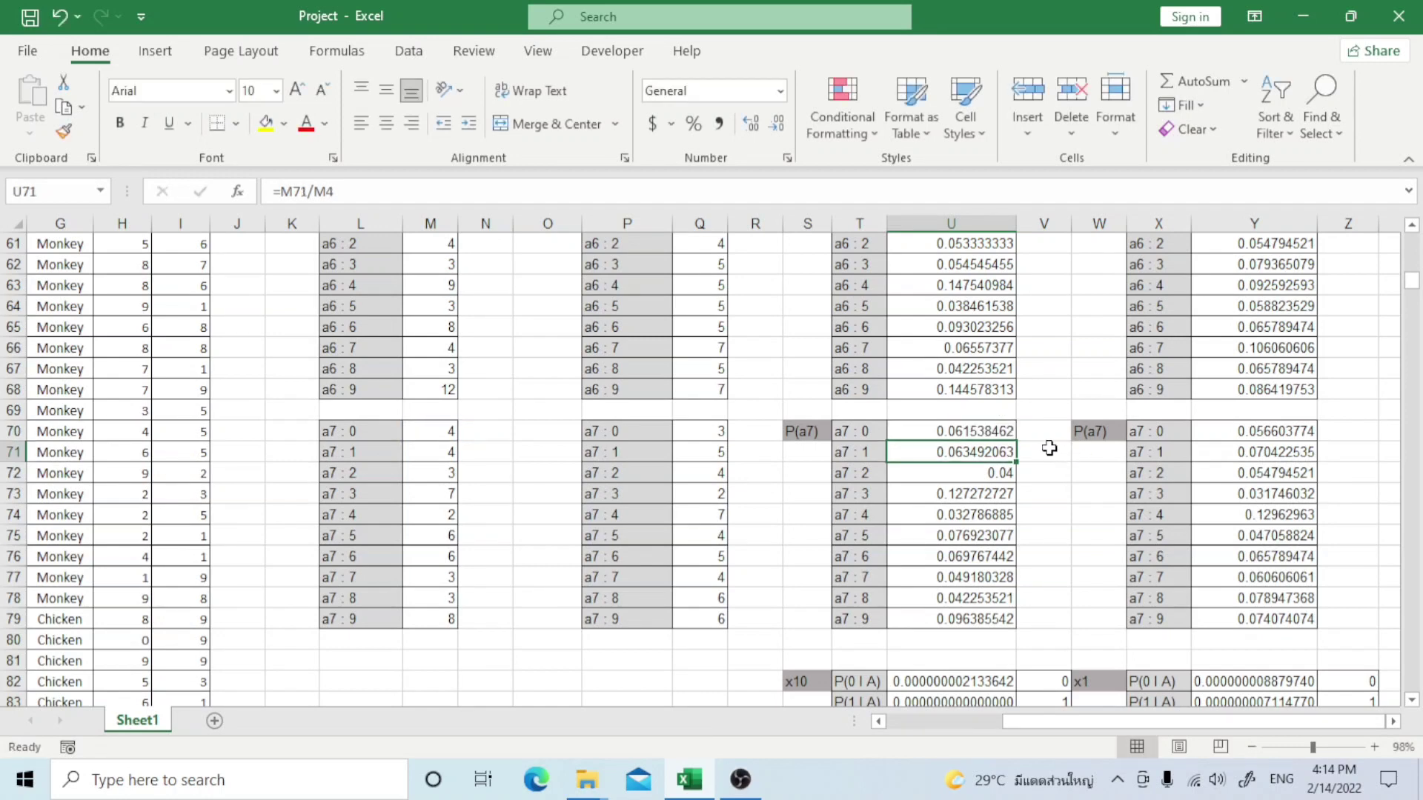
- Review the P(x10), P(x1) and P(a1) to P(a7) probability tables down to the P(digit | A) tables starting in row 82
scroll(1050, 448, "up", 1)
scroll(1050, 445, "up", 6)
scroll(1051, 438, "up", 13)
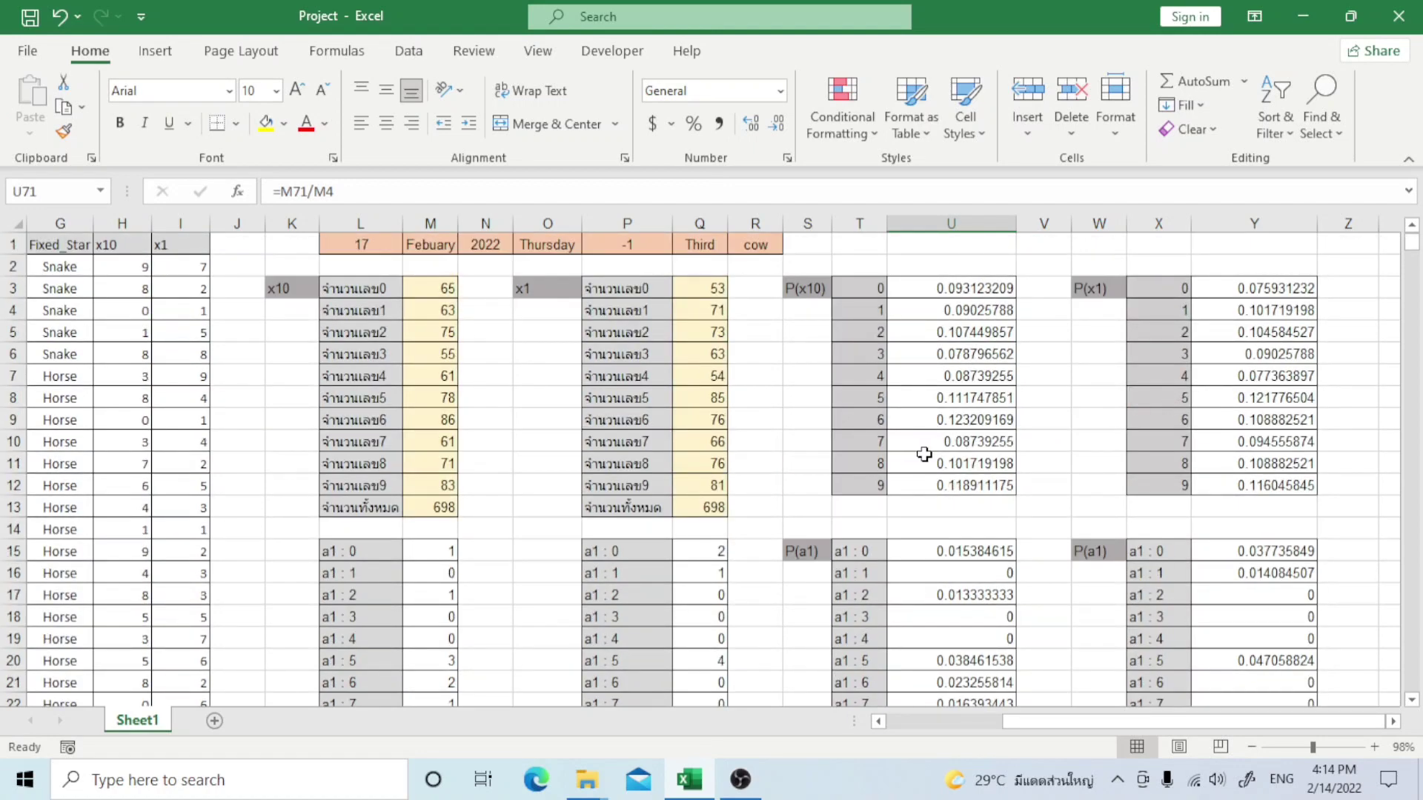
scroll(1008, 445, "down", 9)
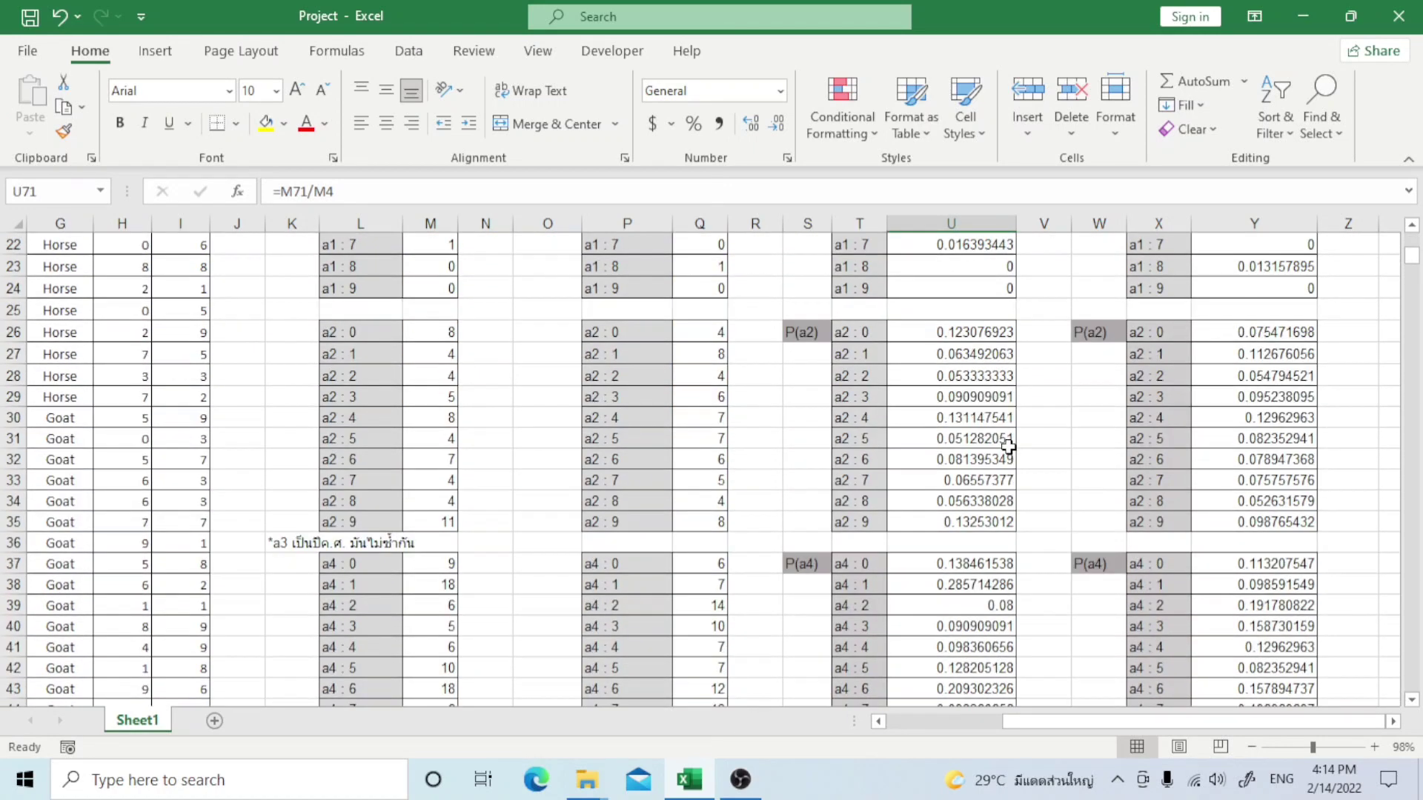
scroll(1009, 447, "down", 10)
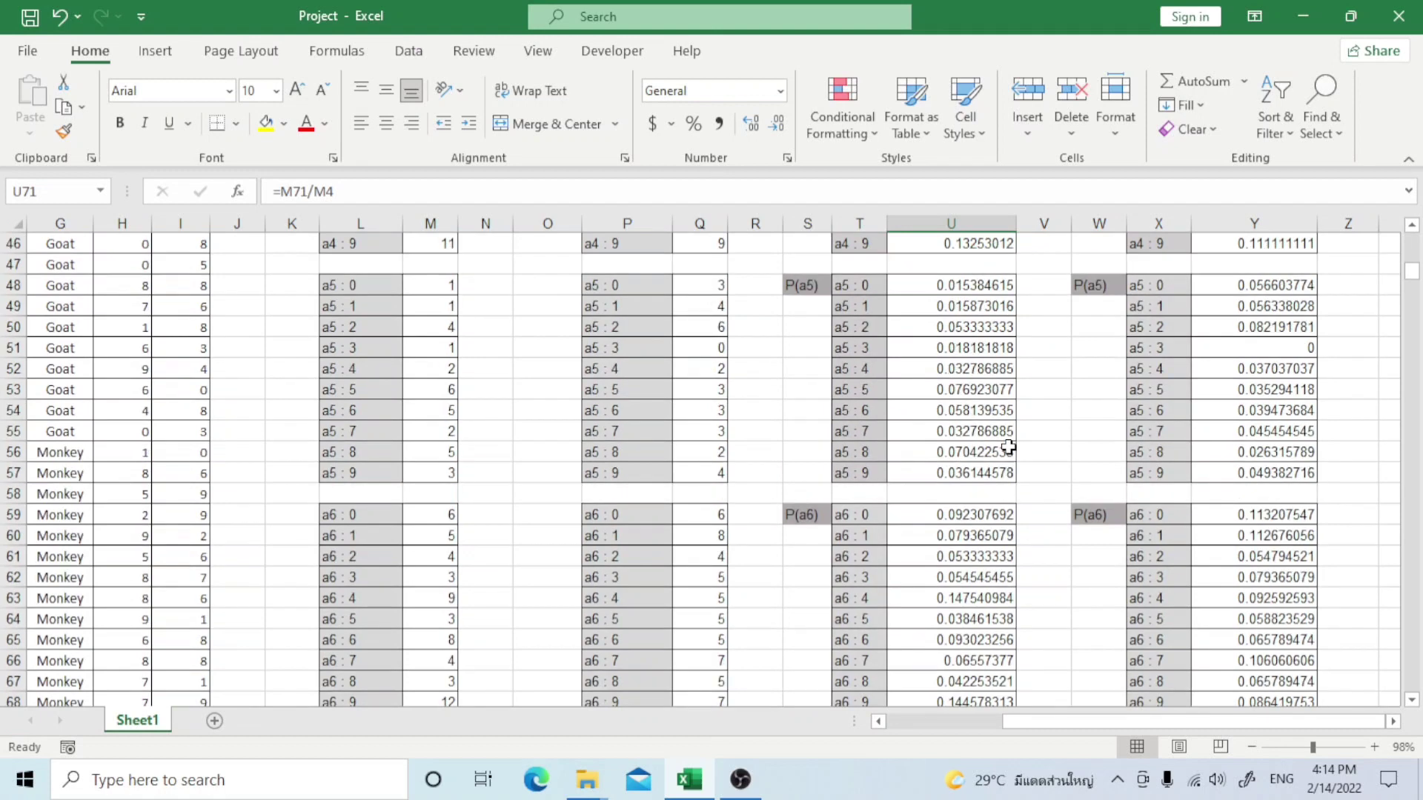
scroll(1008, 446, "down", 2)
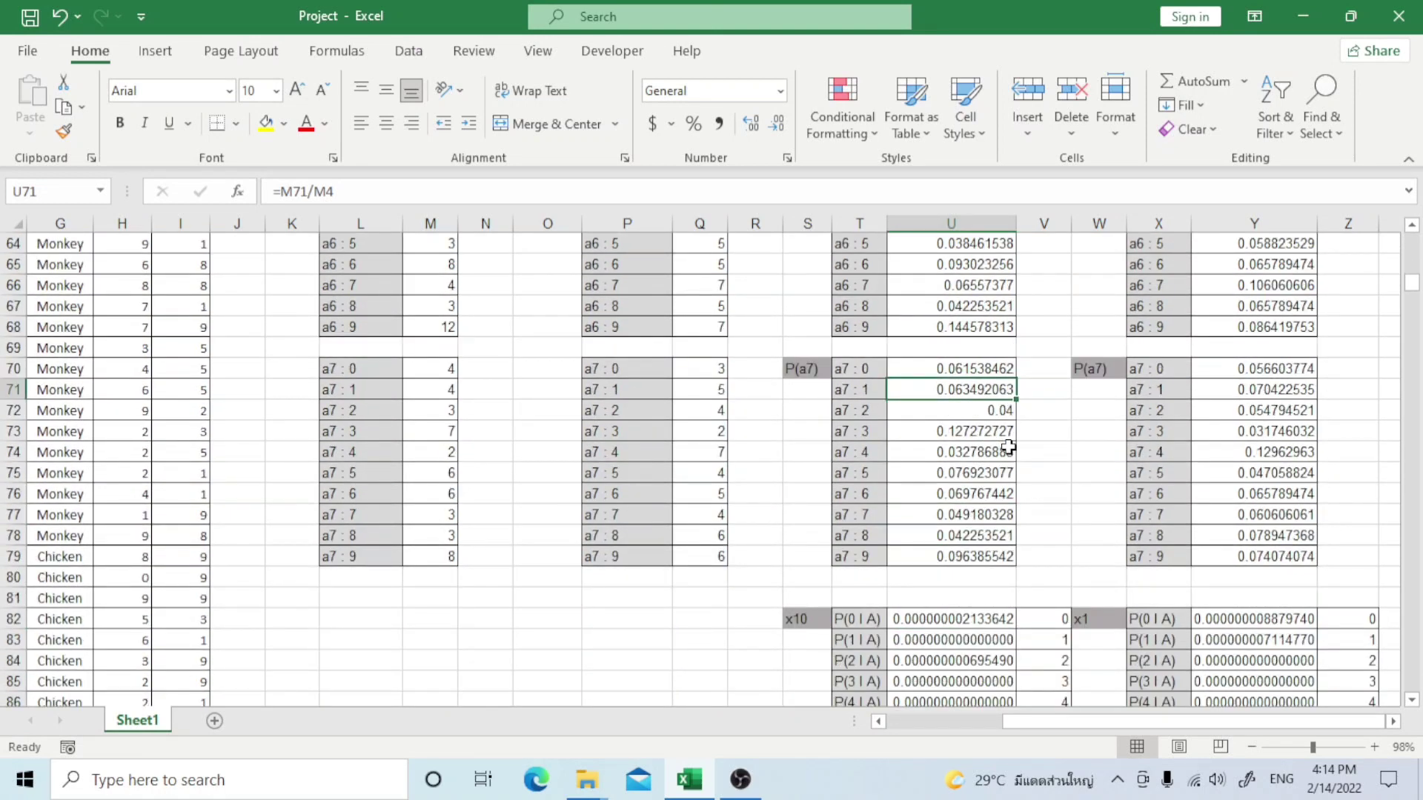
scroll(1012, 445, "down", 3)
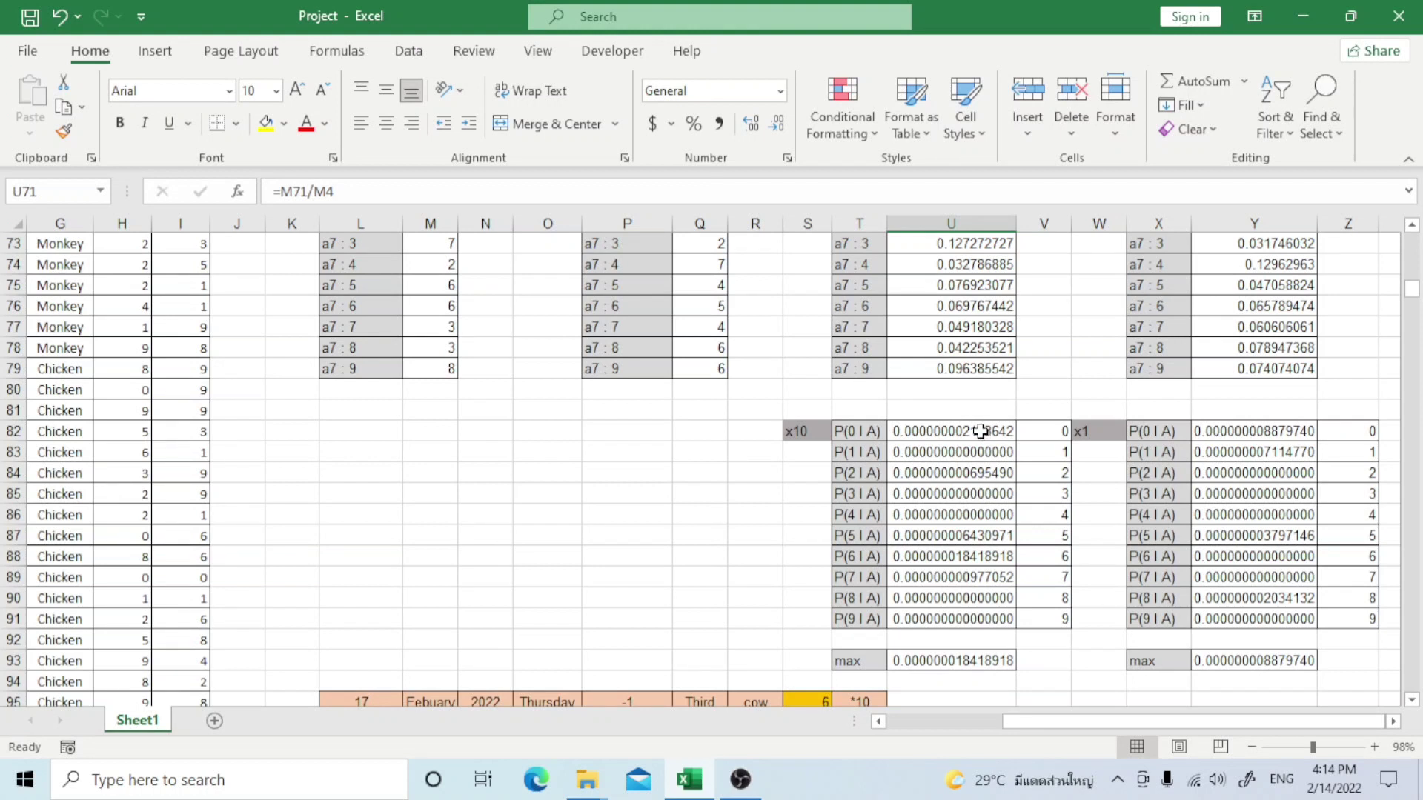
- Inspect the x10 P(0 | A) product formula in U82 and trace its referenced digit-0 probability cells without editing it
double_click(998, 430)
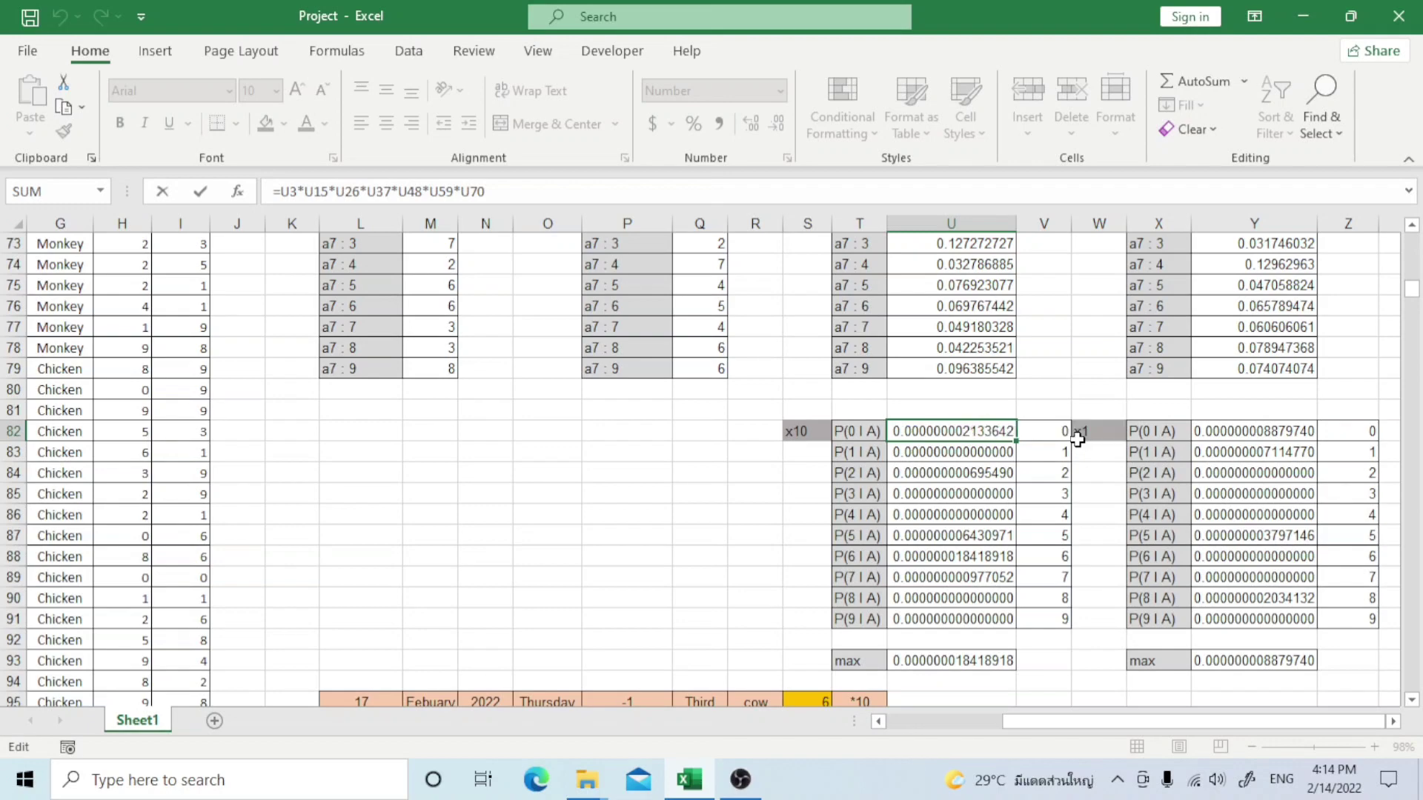
scroll(1074, 429, "up", 5)
scroll(1039, 327, "up", 11)
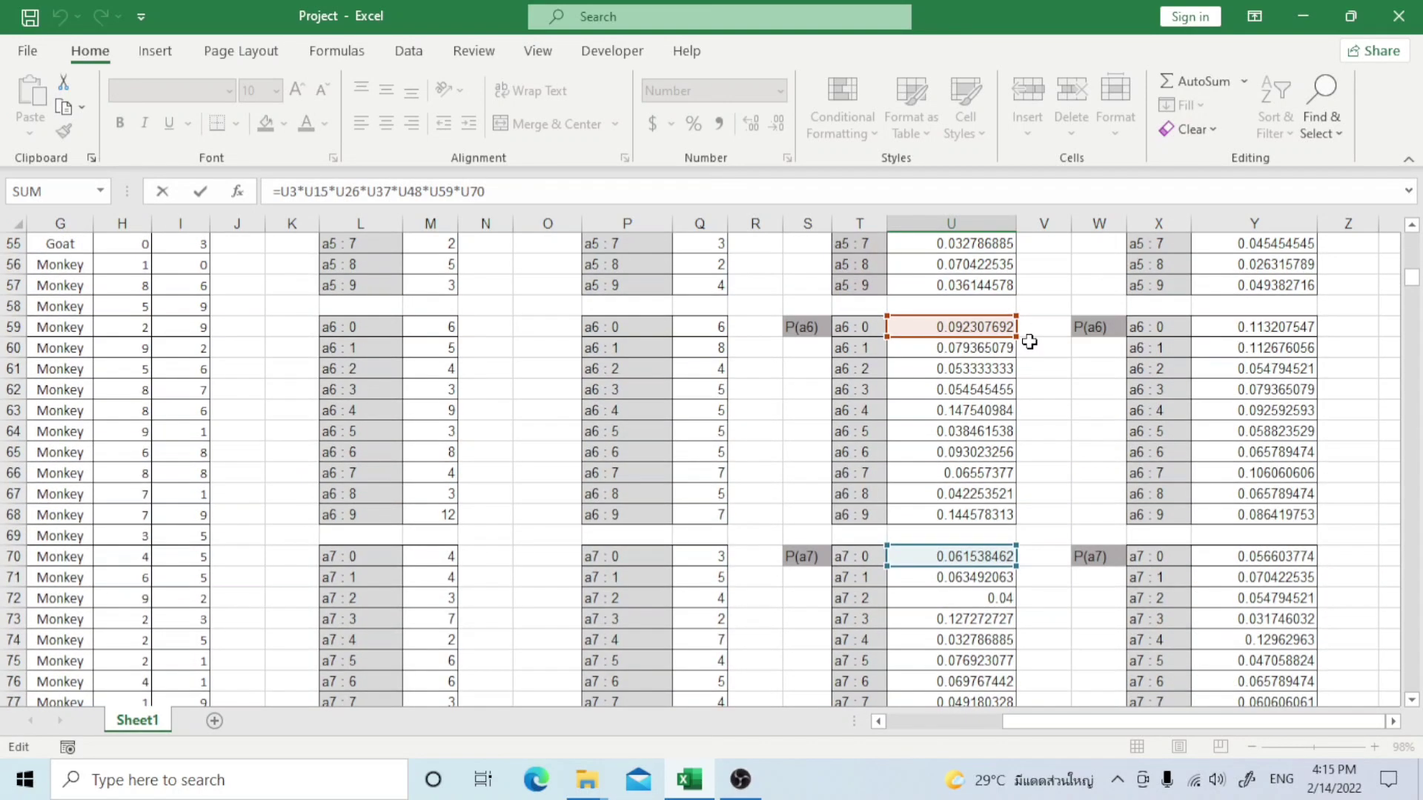
scroll(1032, 339, "up", 8)
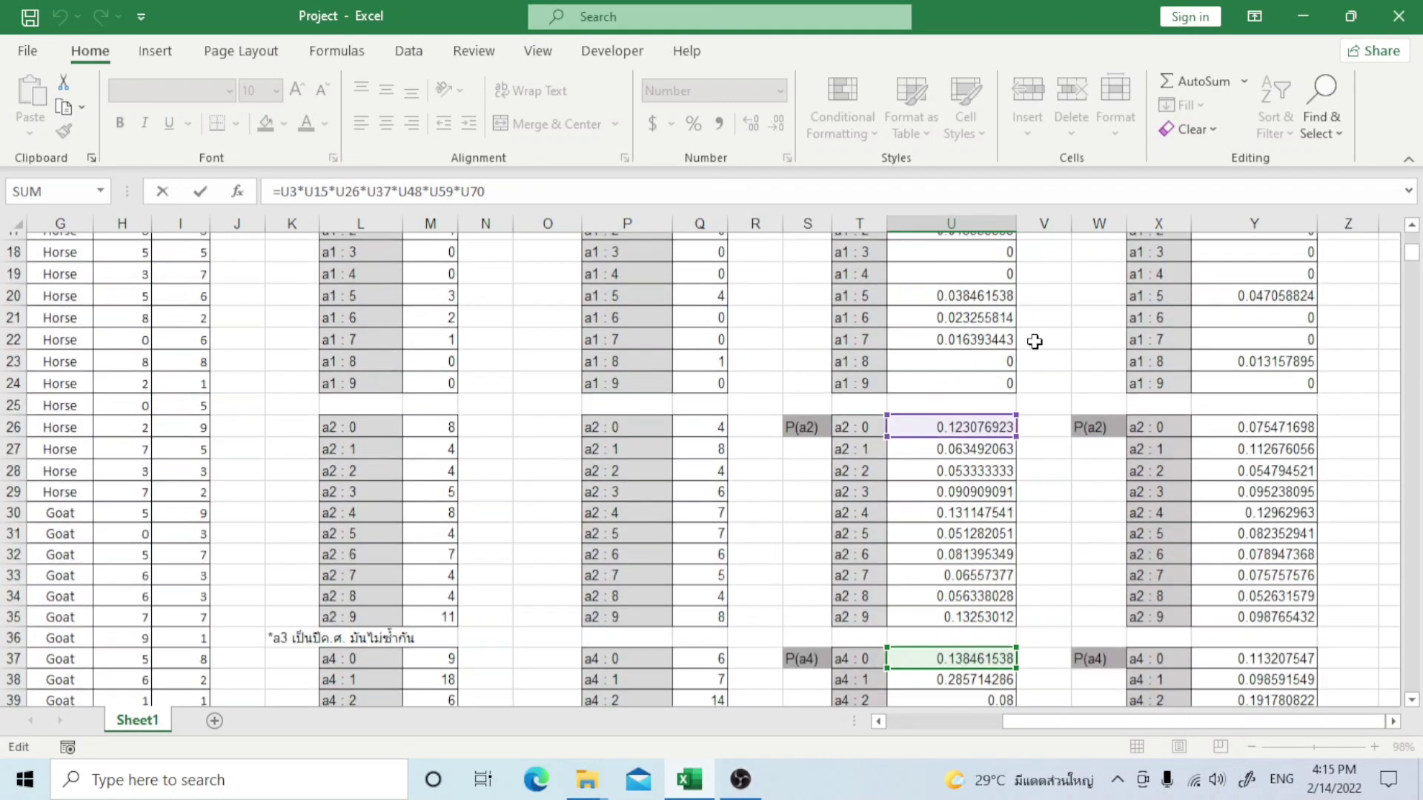
scroll(1028, 332, "down", 17)
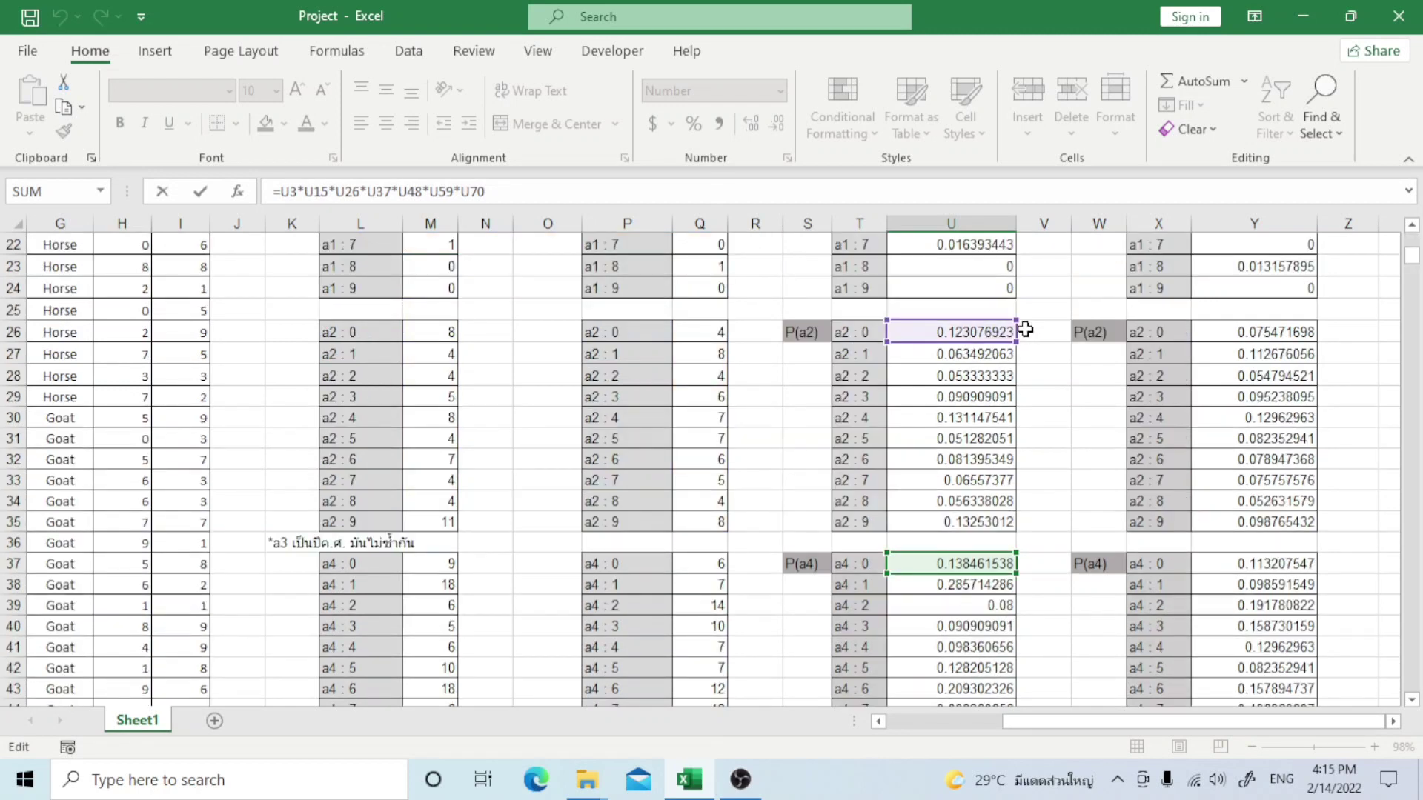
scroll(1041, 395, "down", 7)
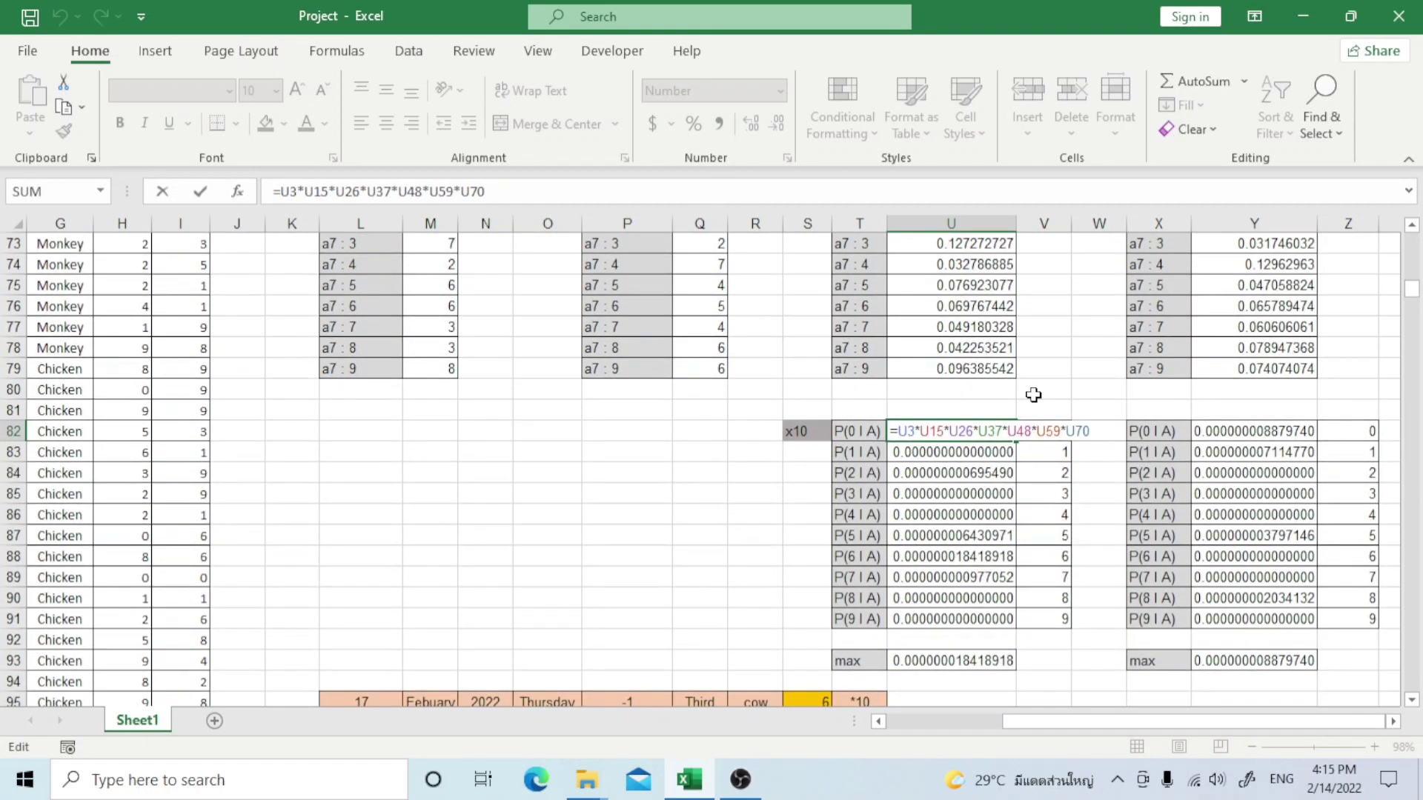
key("Return")
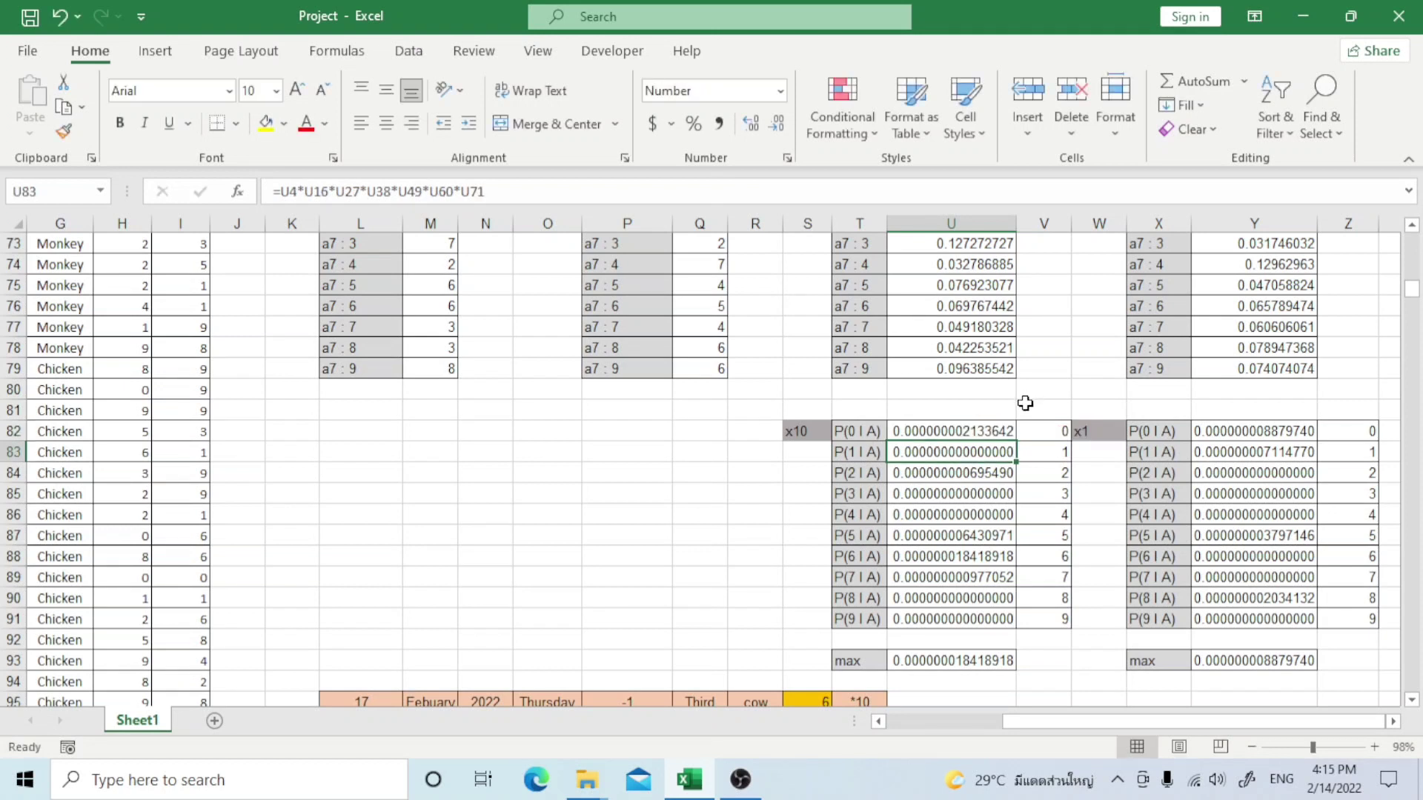
- Inspect the x10 P(1 | A) product formula in U83 and its referenced a7 : 1 probability without editing it
double_click(993, 454)
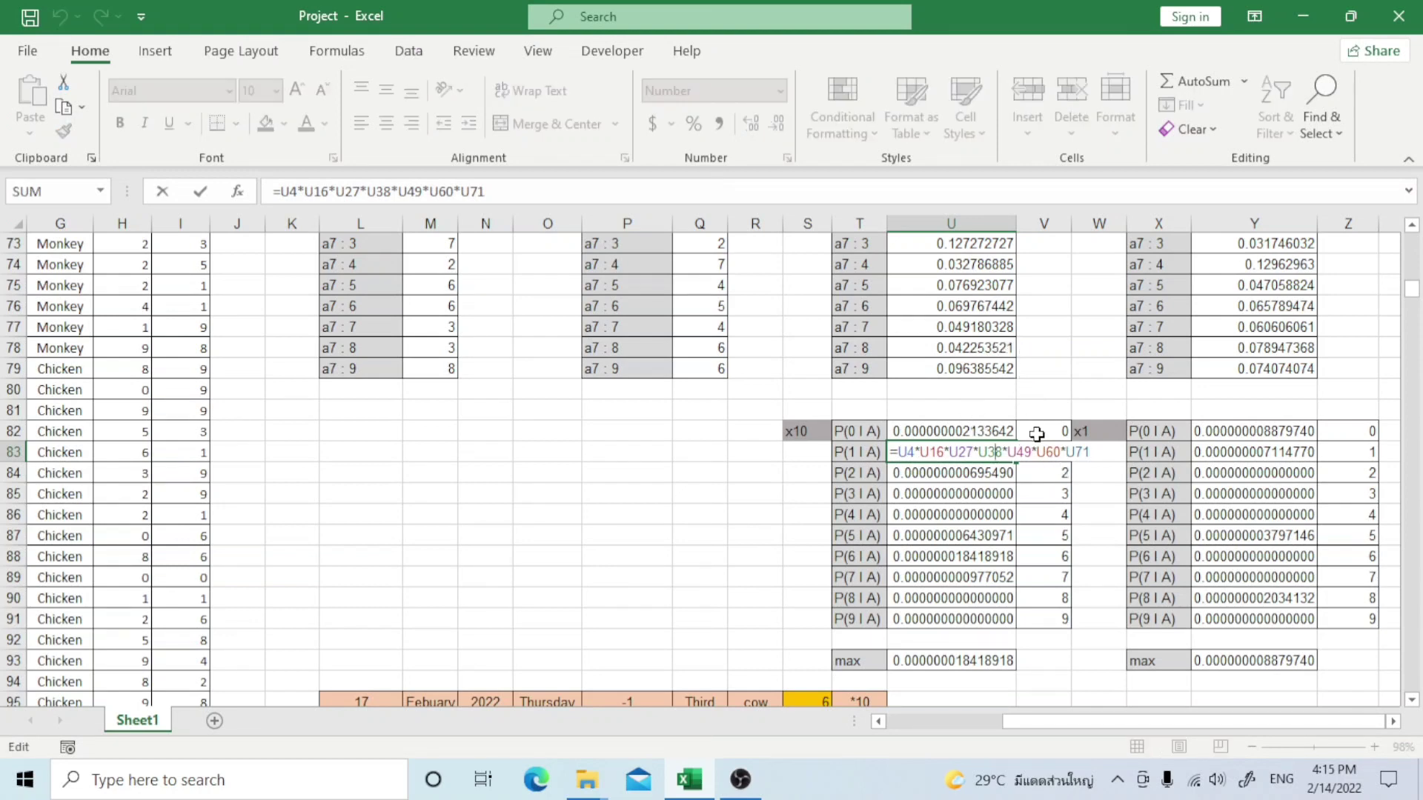
scroll(1060, 300, "up", 2)
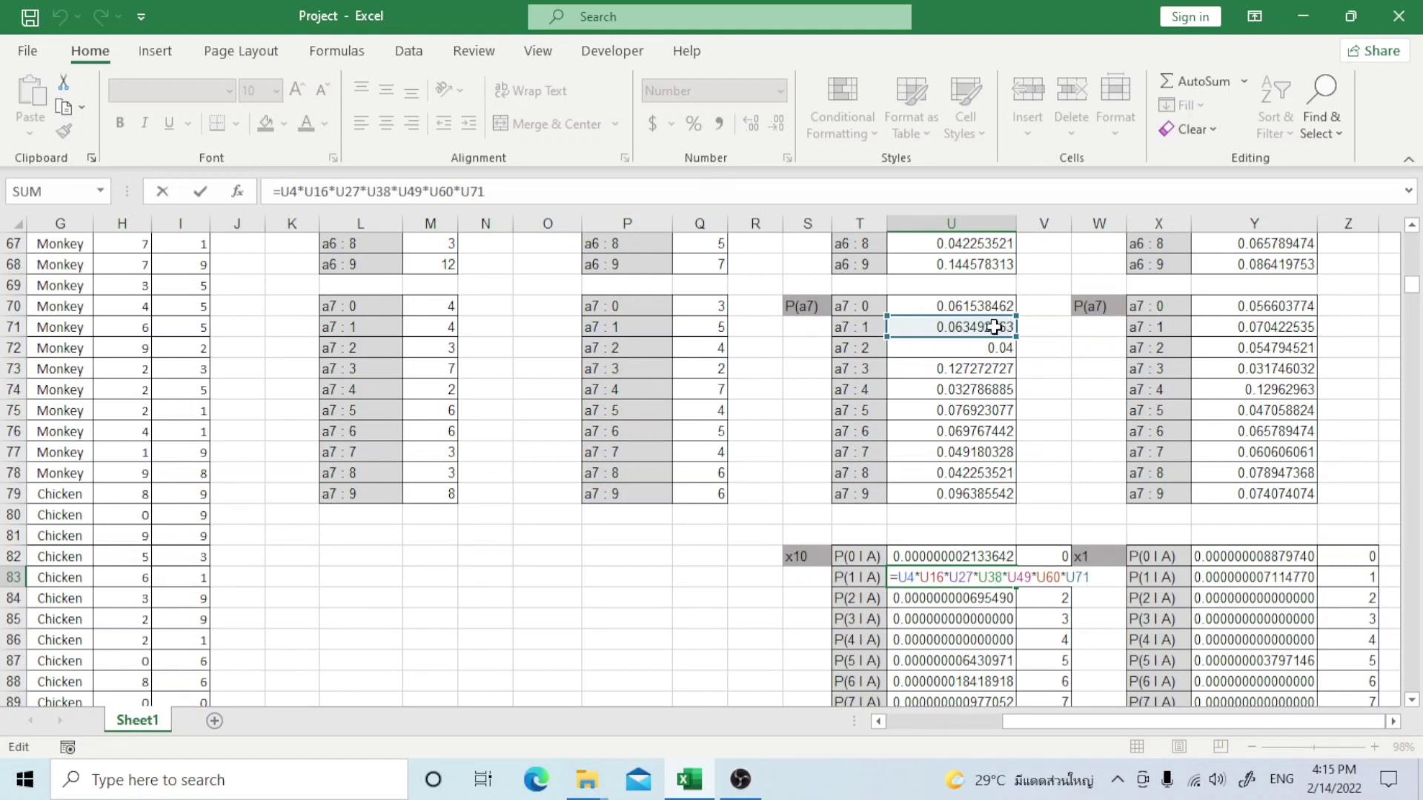
key("Return")
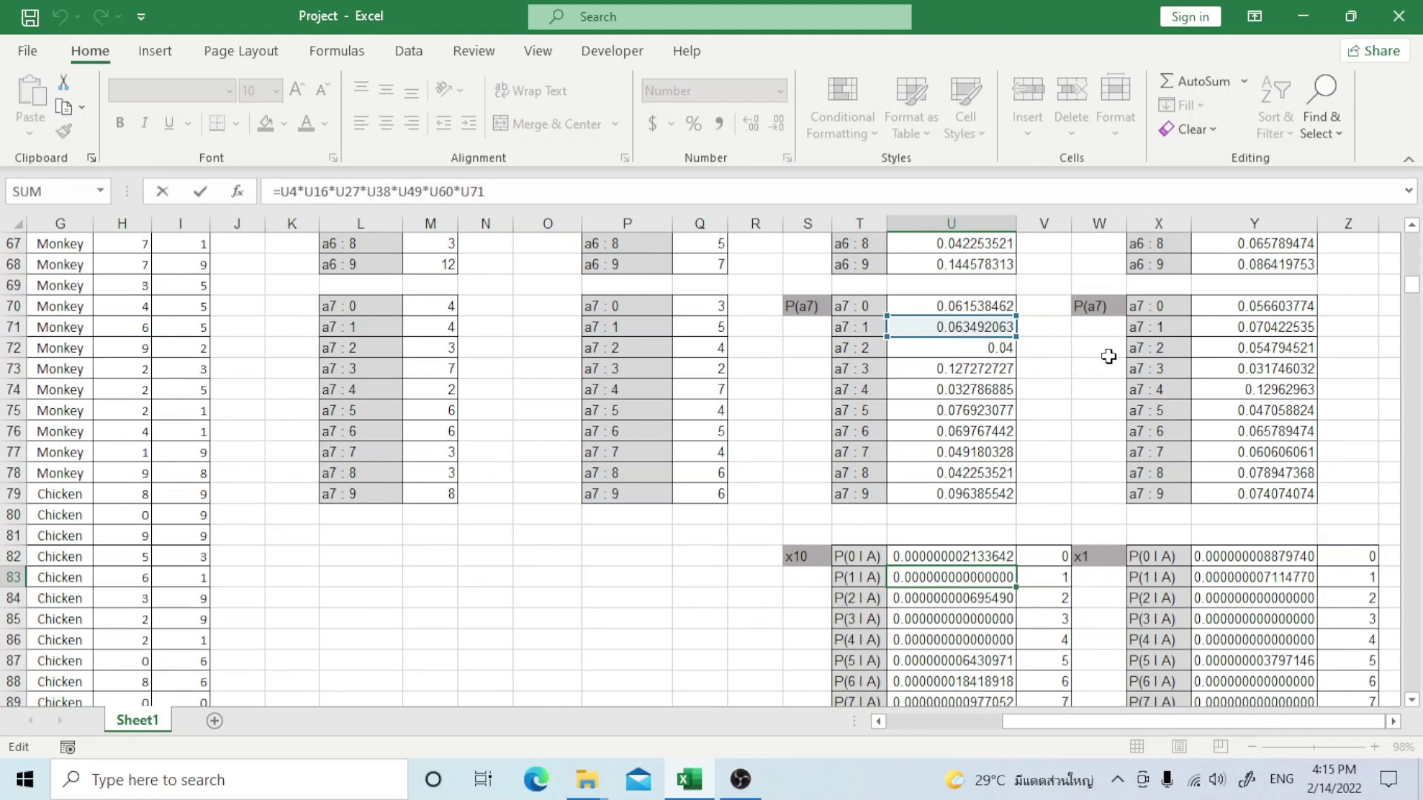
scroll(1109, 357, "down", 3)
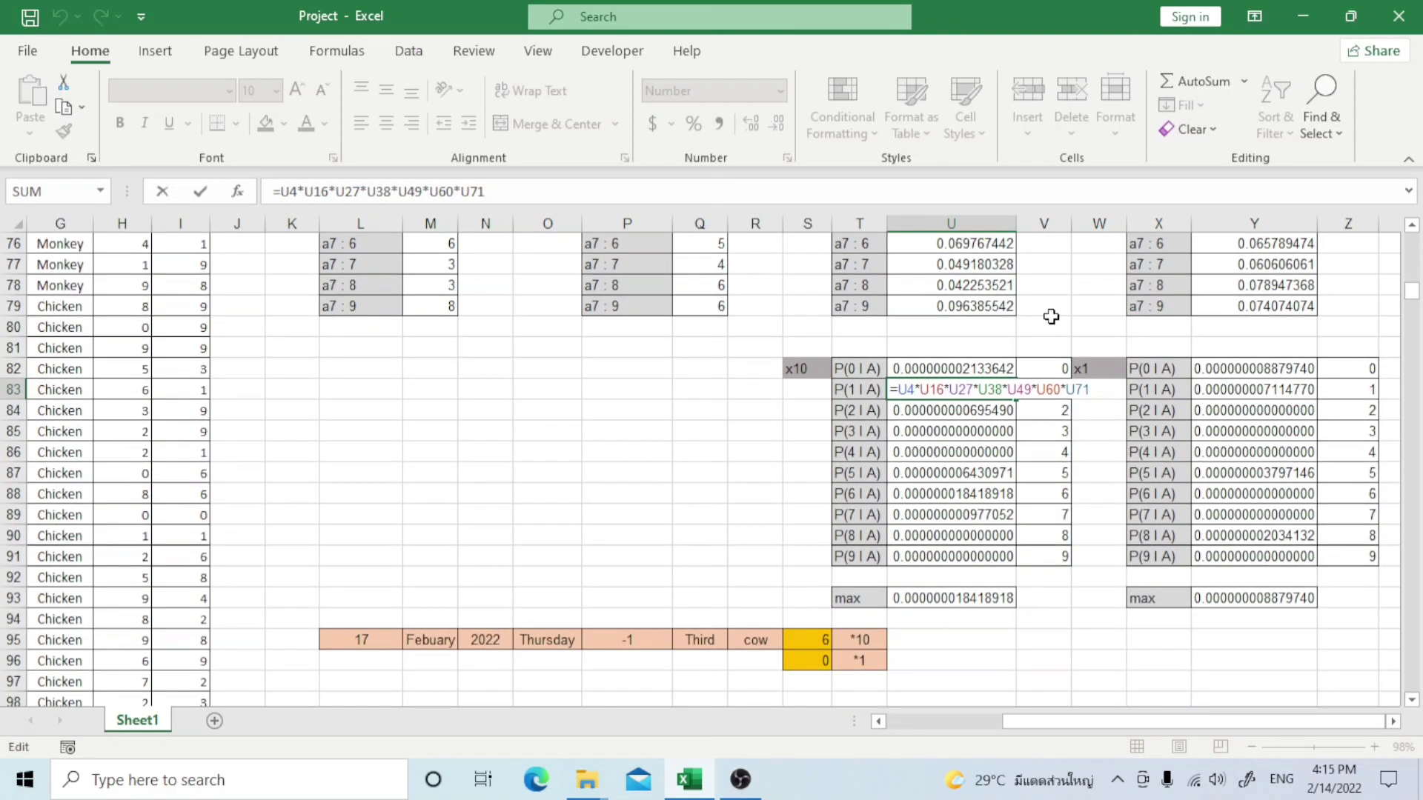
key("Return")
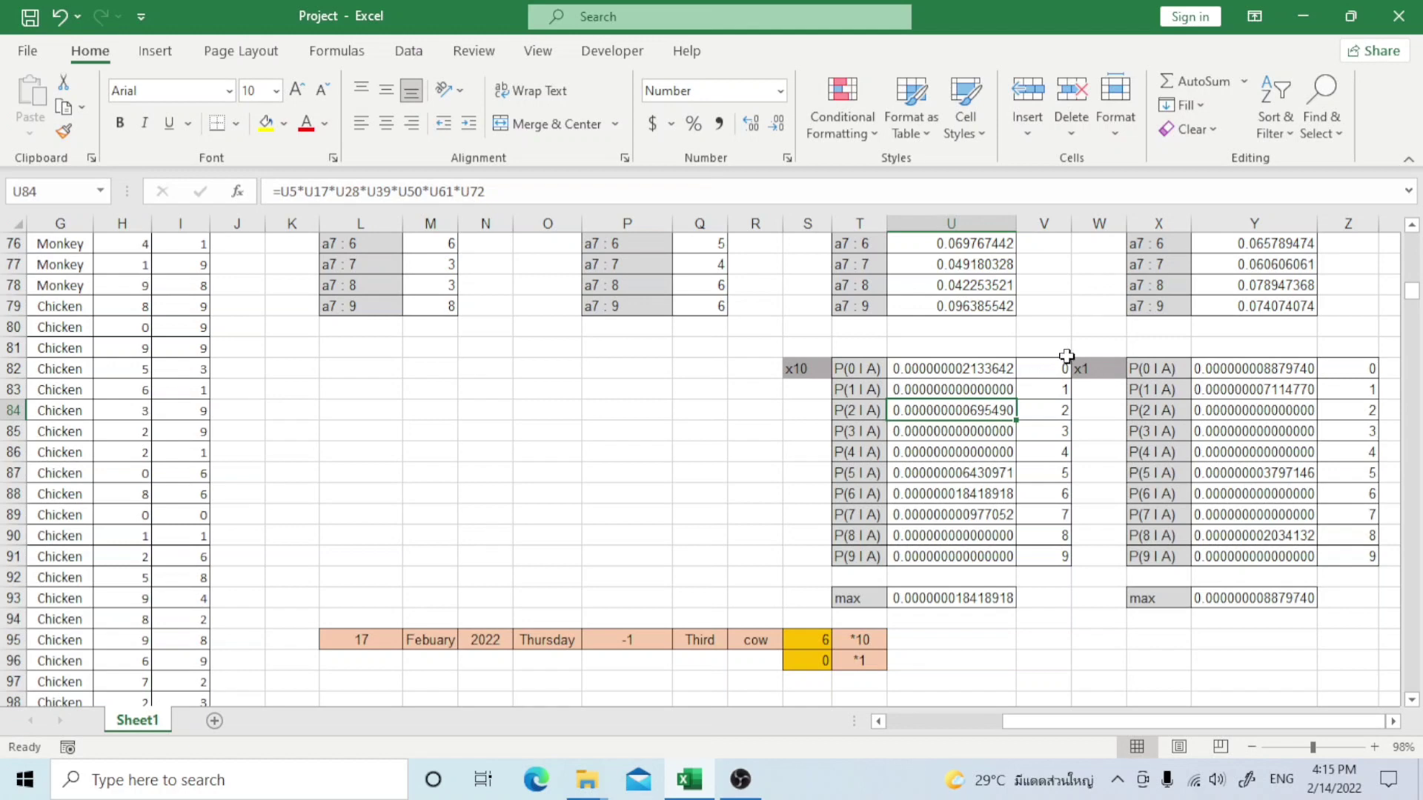
- Inspect the x1 P(0 | A) product formula in Y82 and its referenced a7 : 0 probability without editing it
double_click(1267, 368)
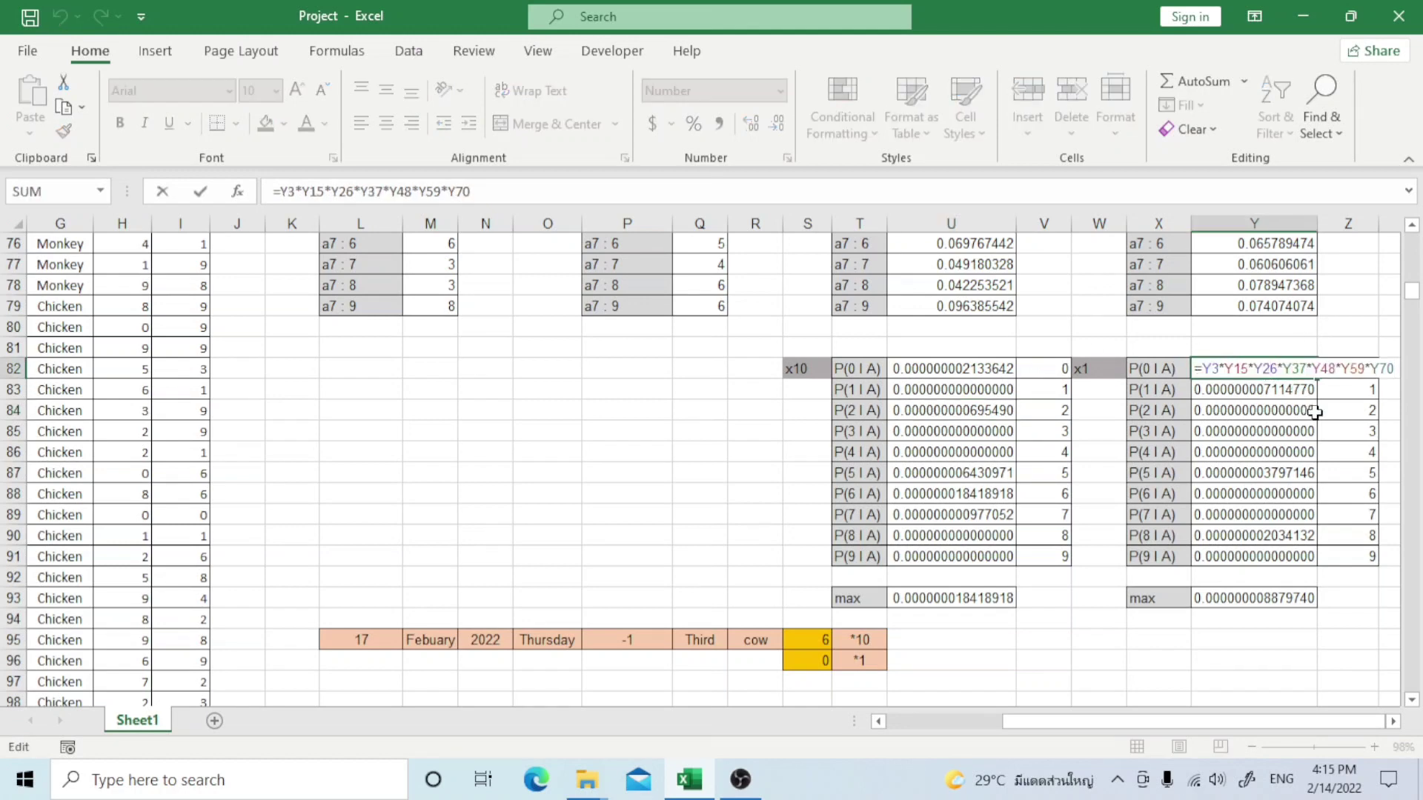
scroll(1314, 412, "up", 2)
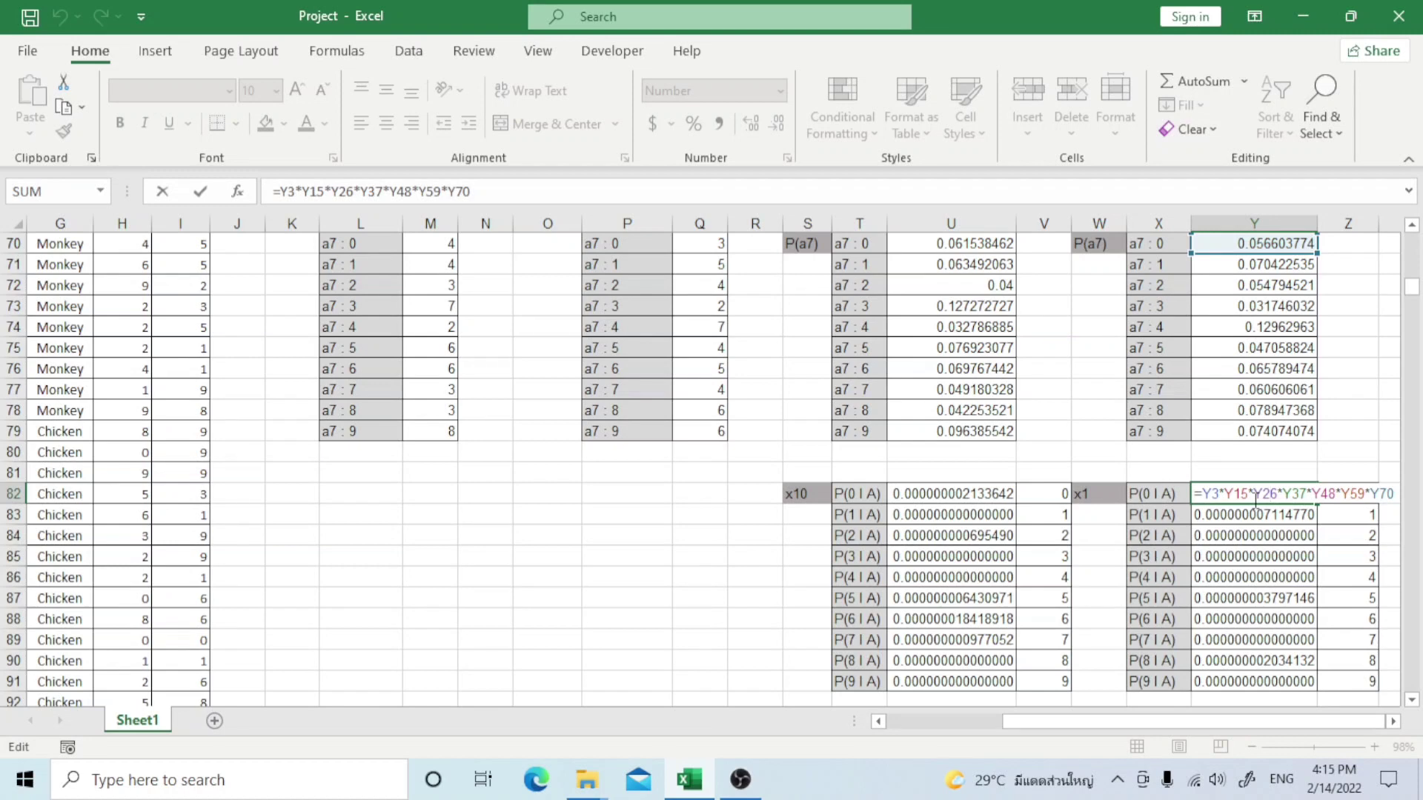
key("Return")
- Inspect the MAX formulas for the x10 probabilities in U93 and the x1 probabilities in Y93 without editing them
scroll(1137, 437, "down", 3)
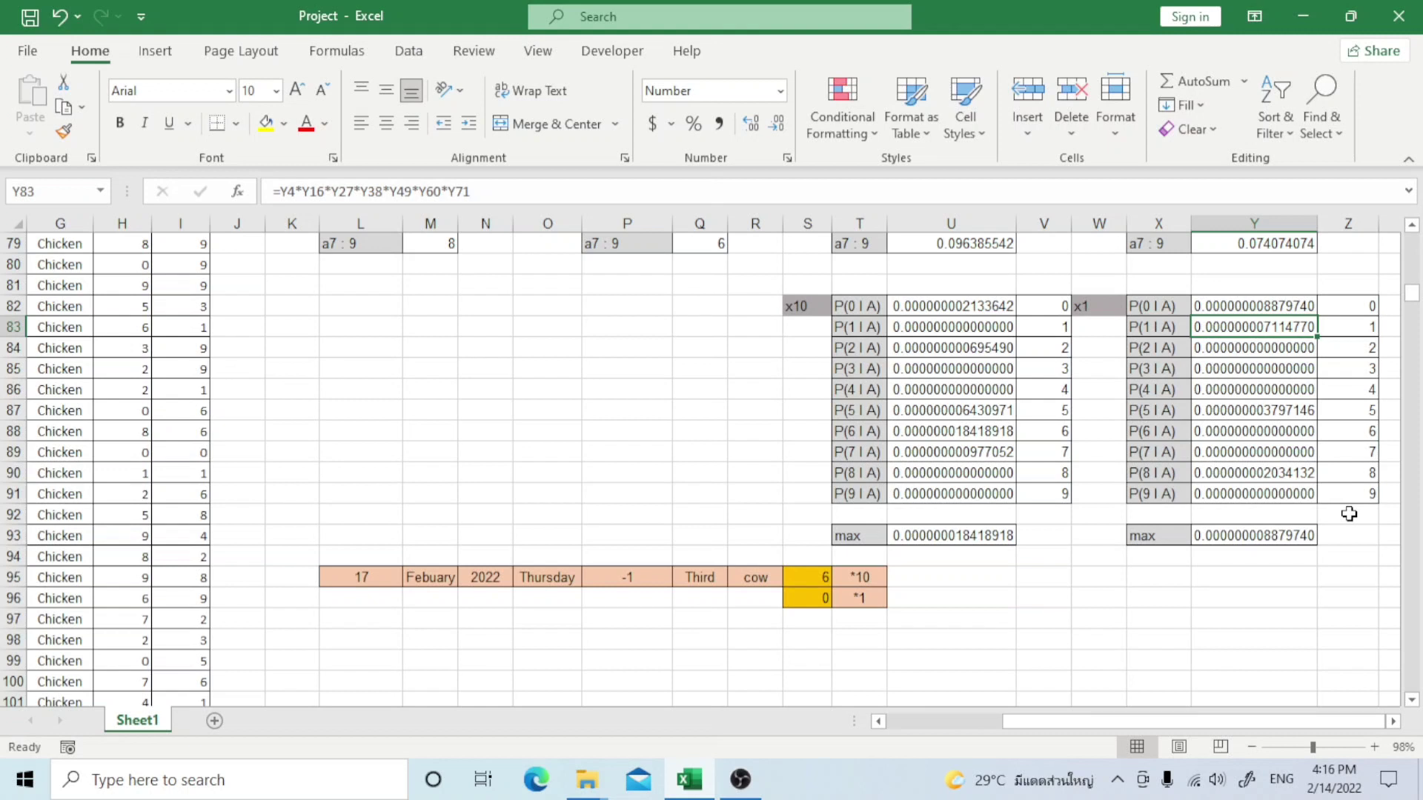
double_click(989, 535)
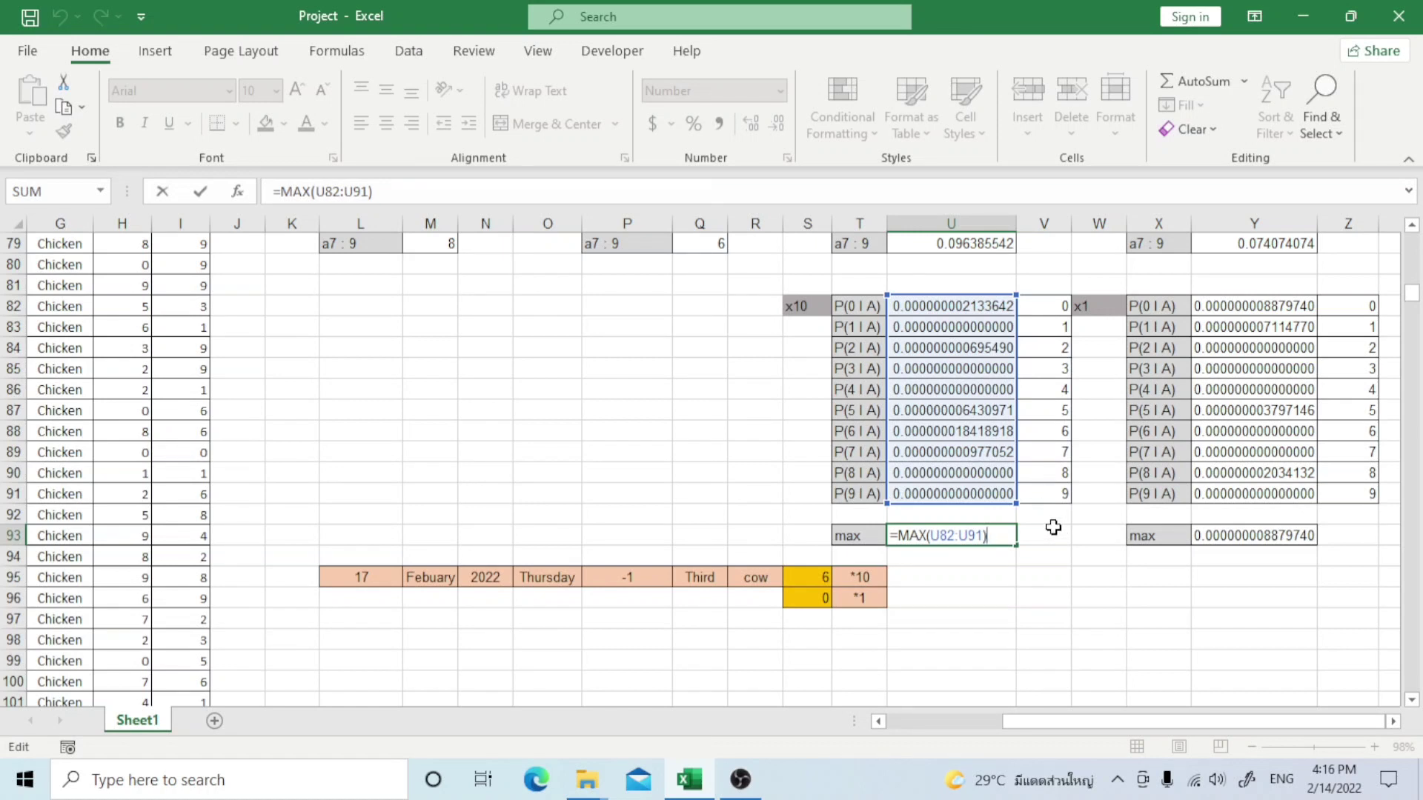
key("Return")
left_click(994, 535)
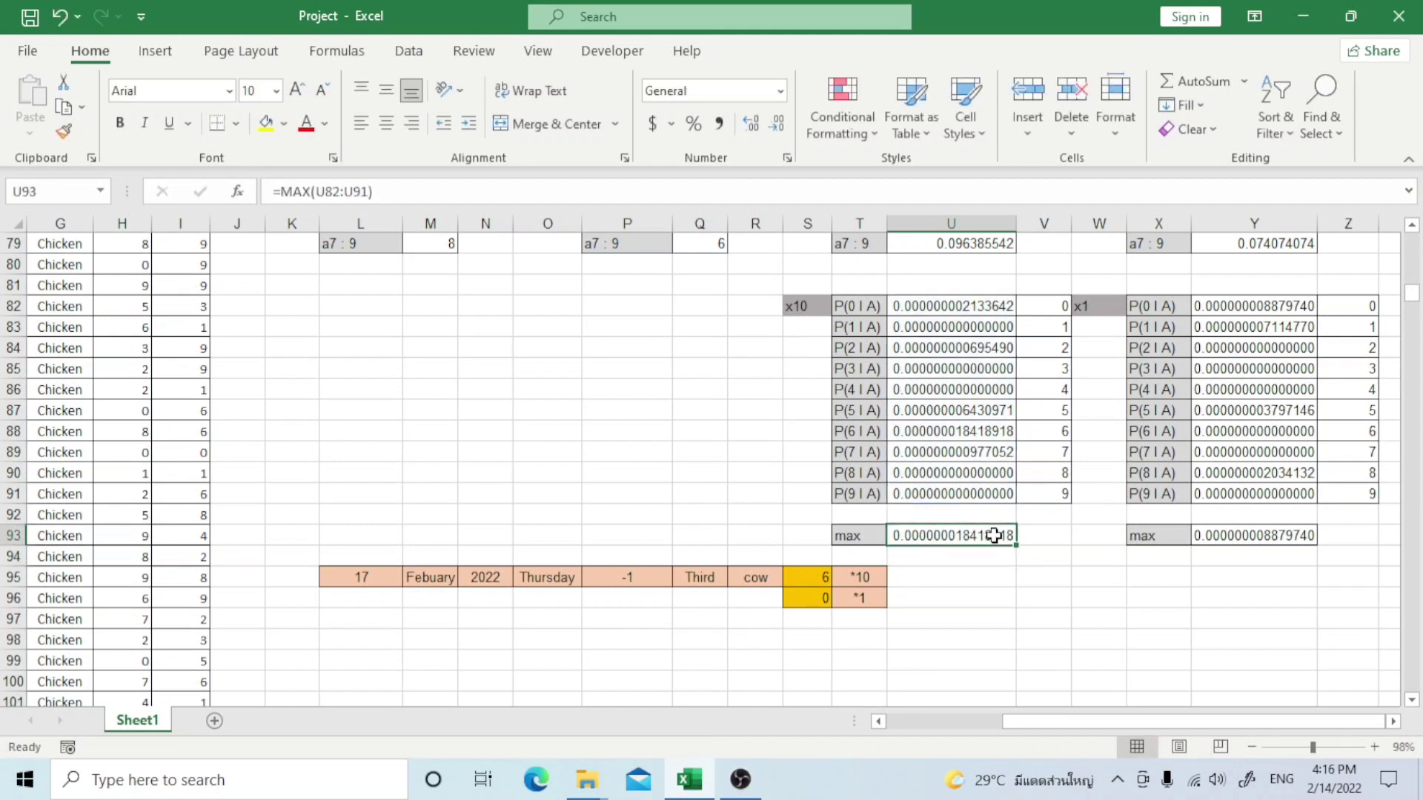
double_click(994, 535)
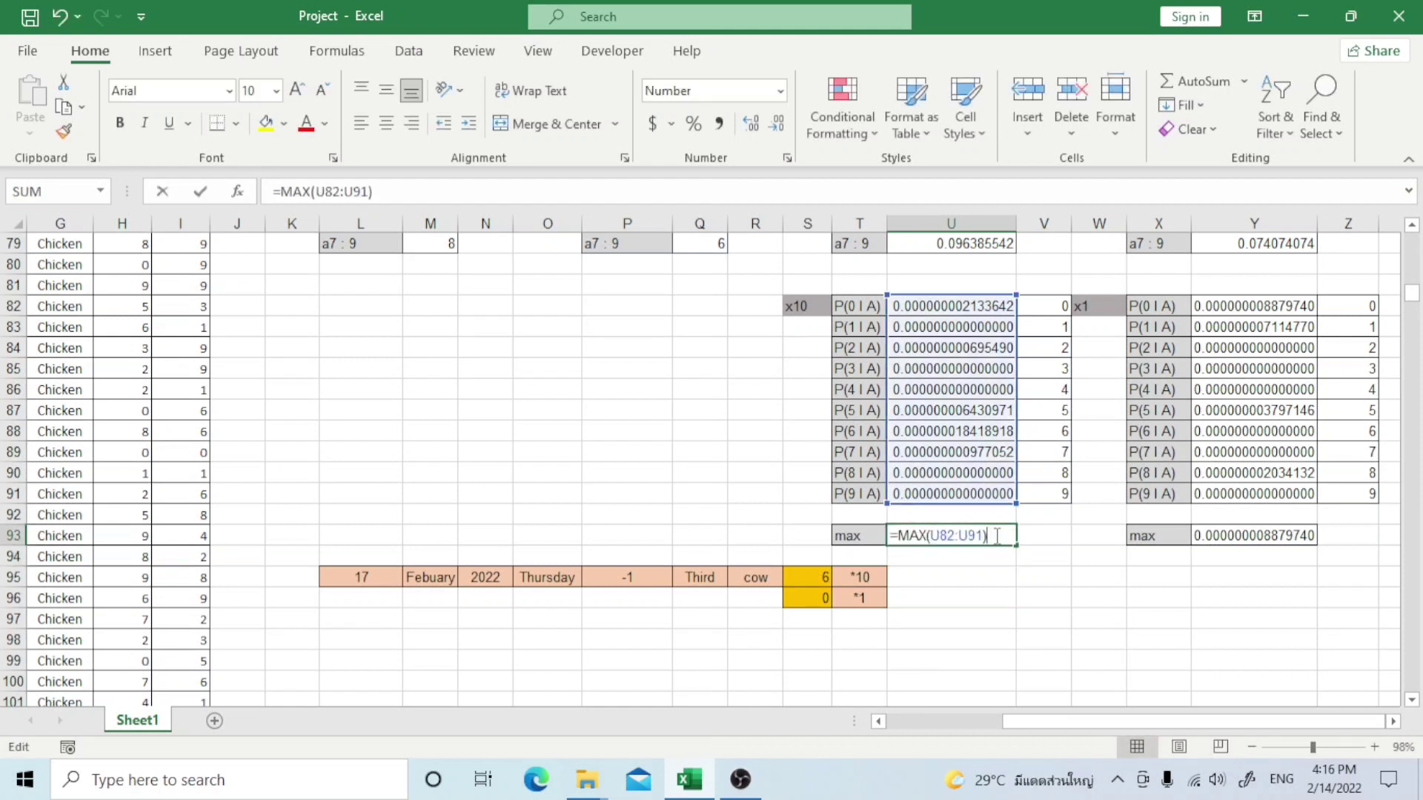
left_click(1055, 544)
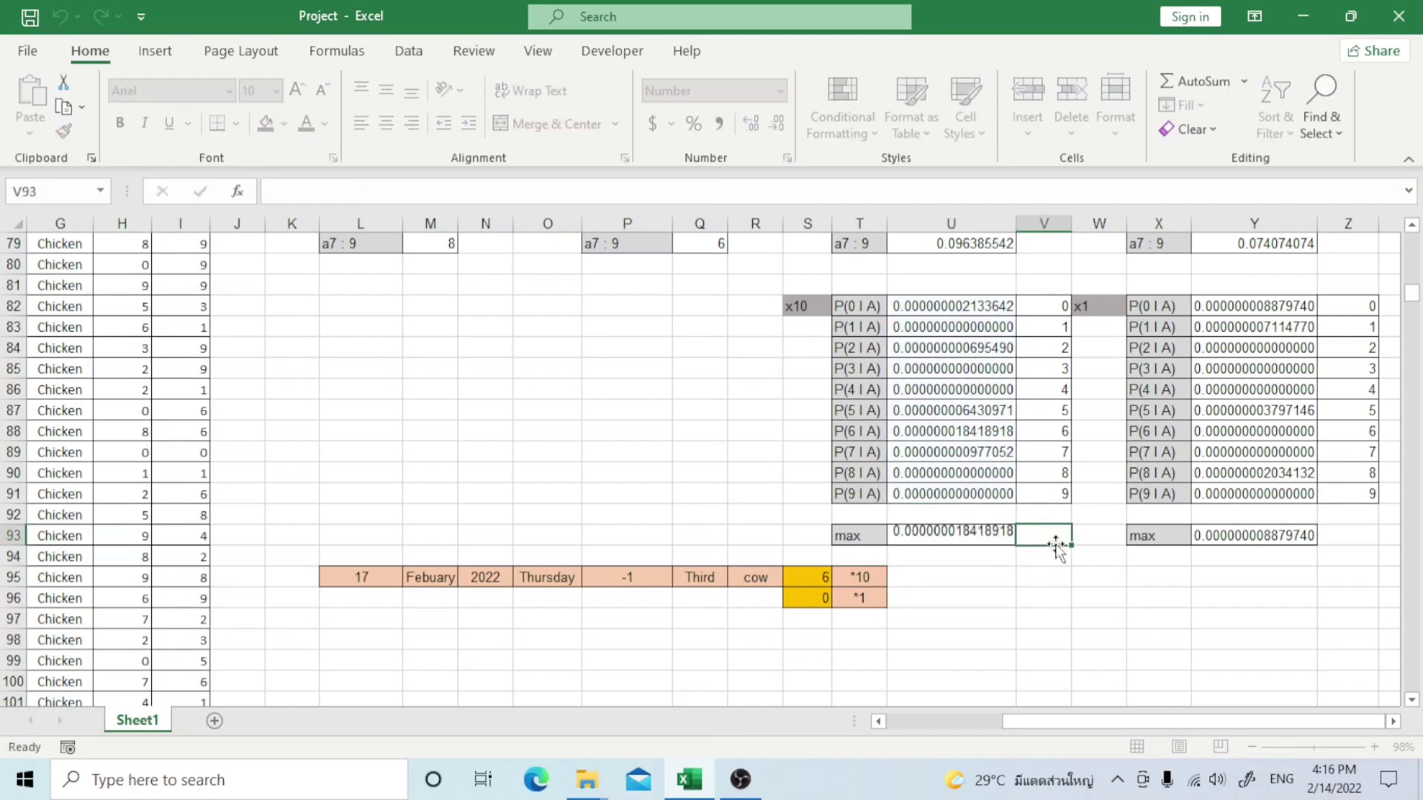
double_click(1260, 539)
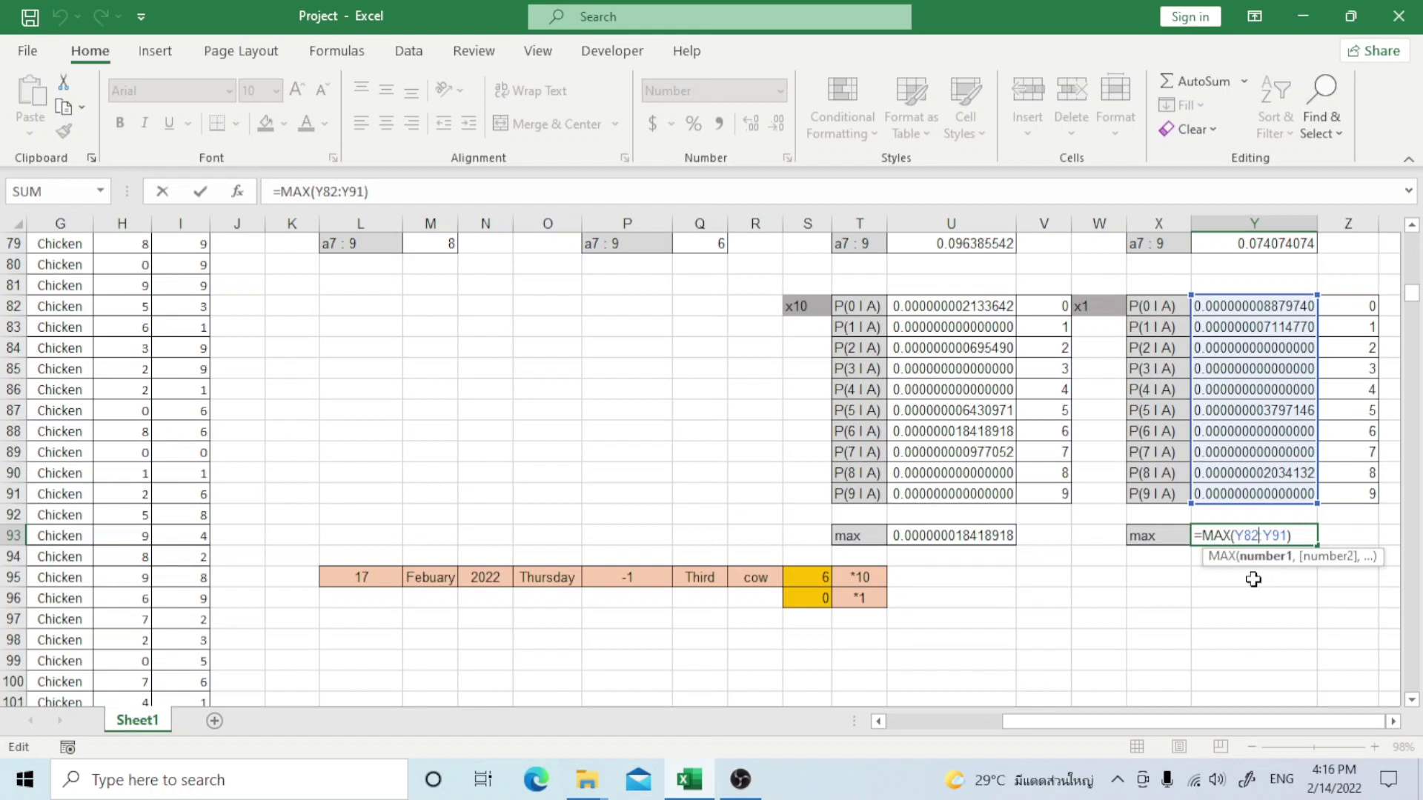
key("Return")
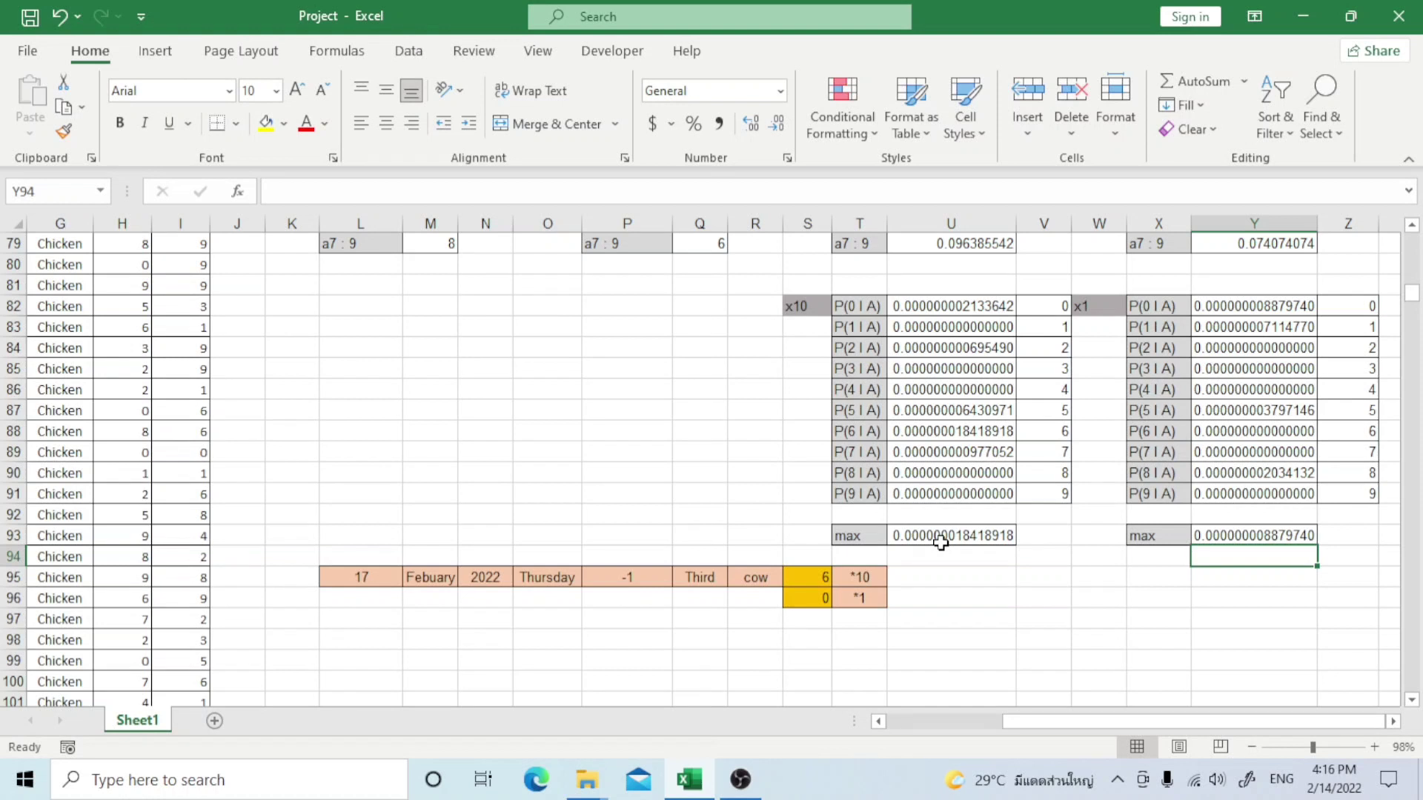
- Inspect the VLOOKUP formulas that return the predicted *10 digit in S95 and *1 digit in S96 without editing them
left_click(820, 581)
double_click(821, 581)
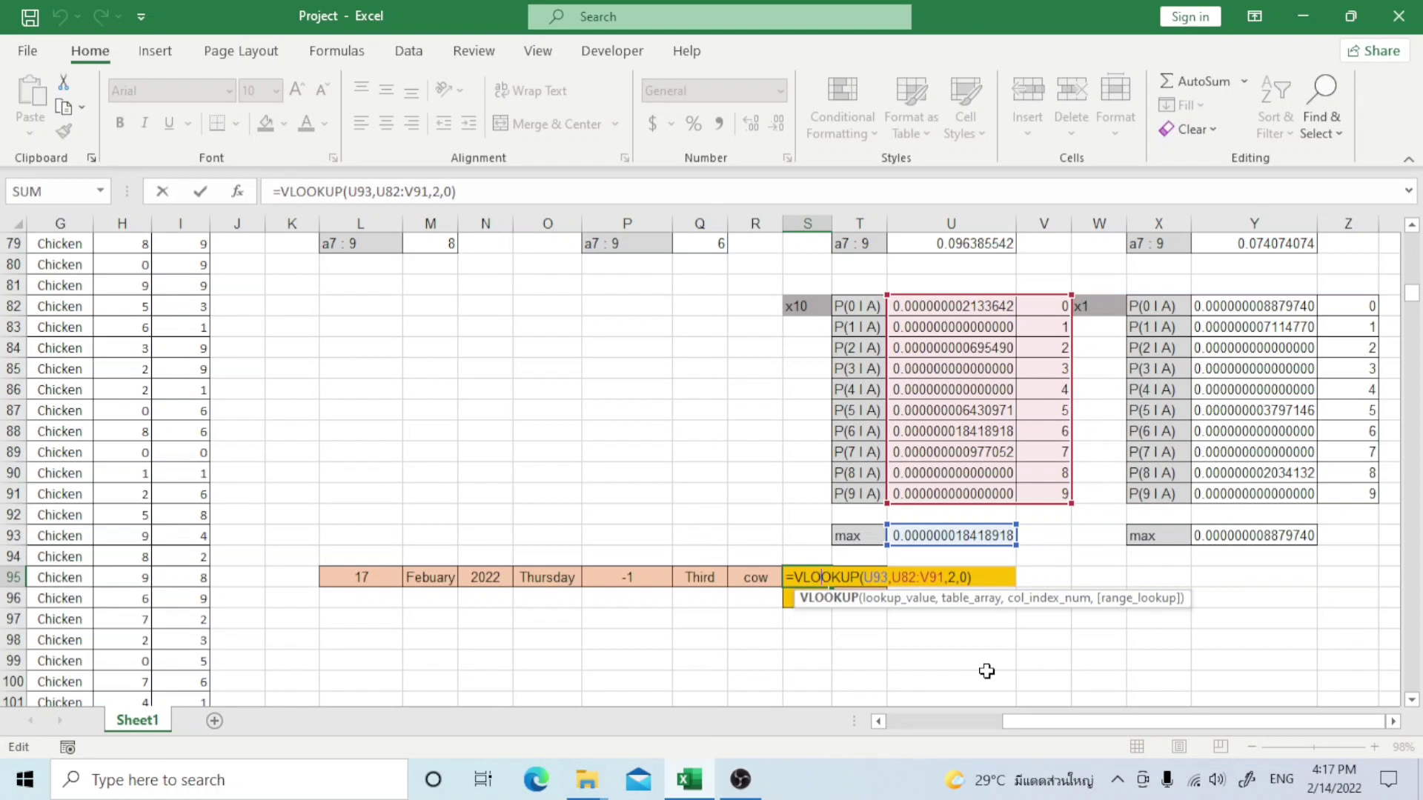
key("Return")
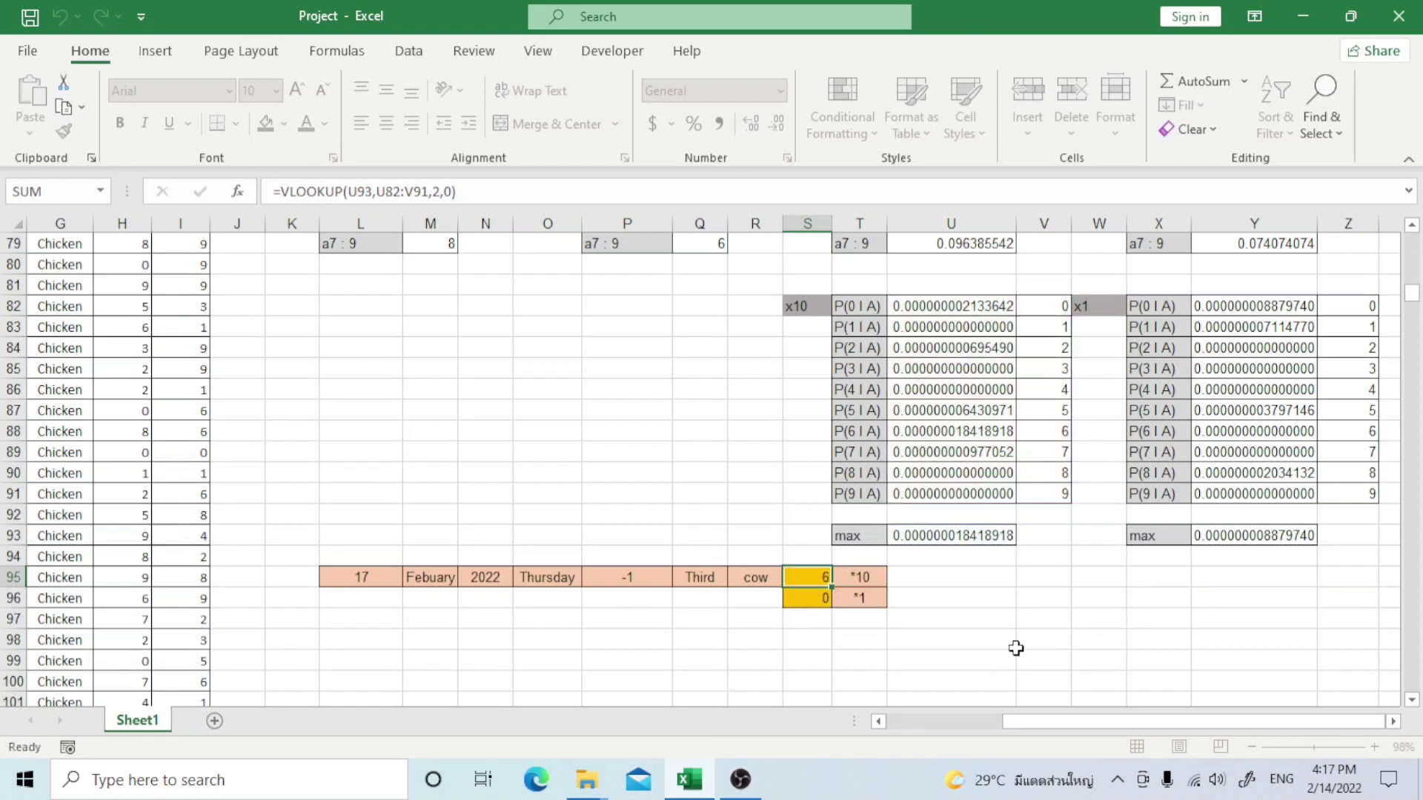
double_click(821, 597)
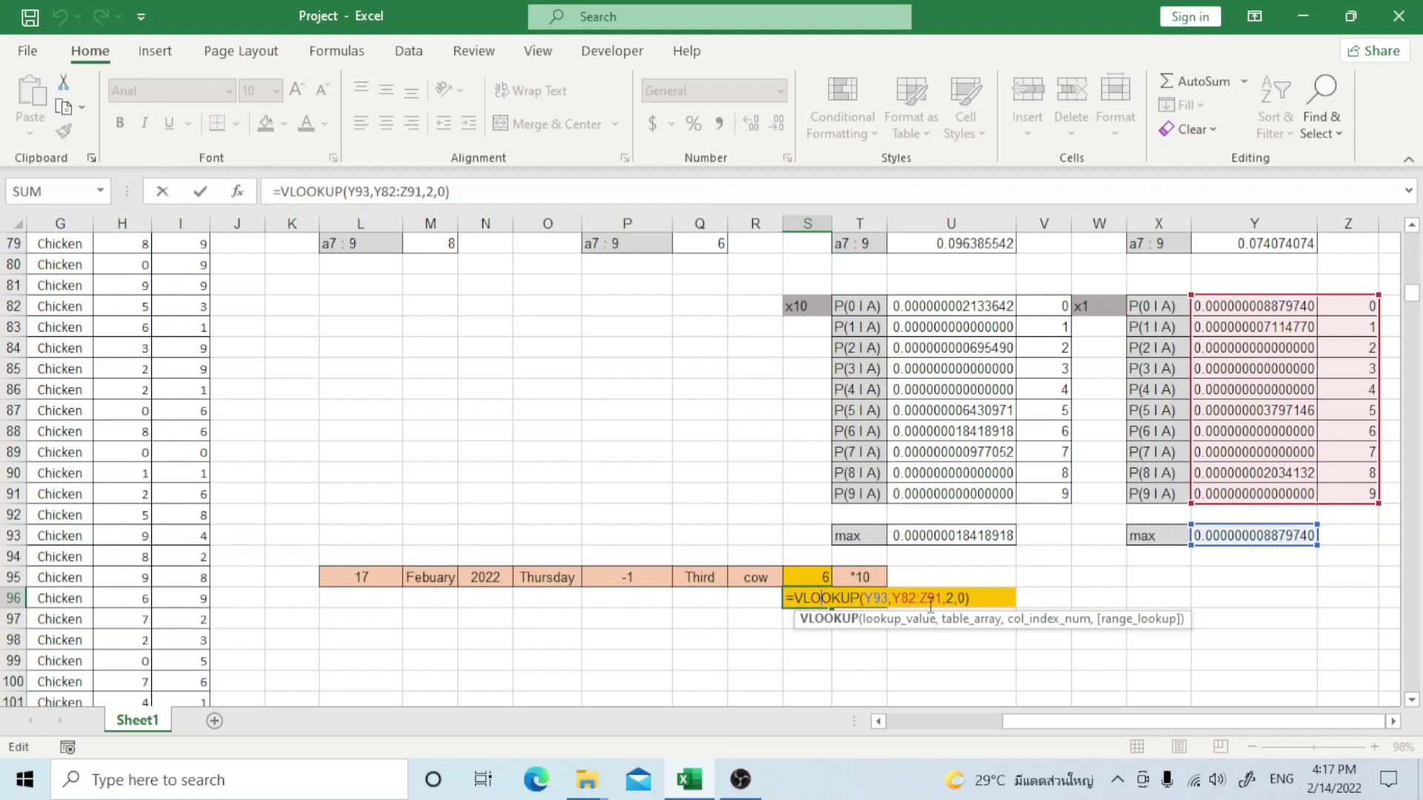
key("Return")
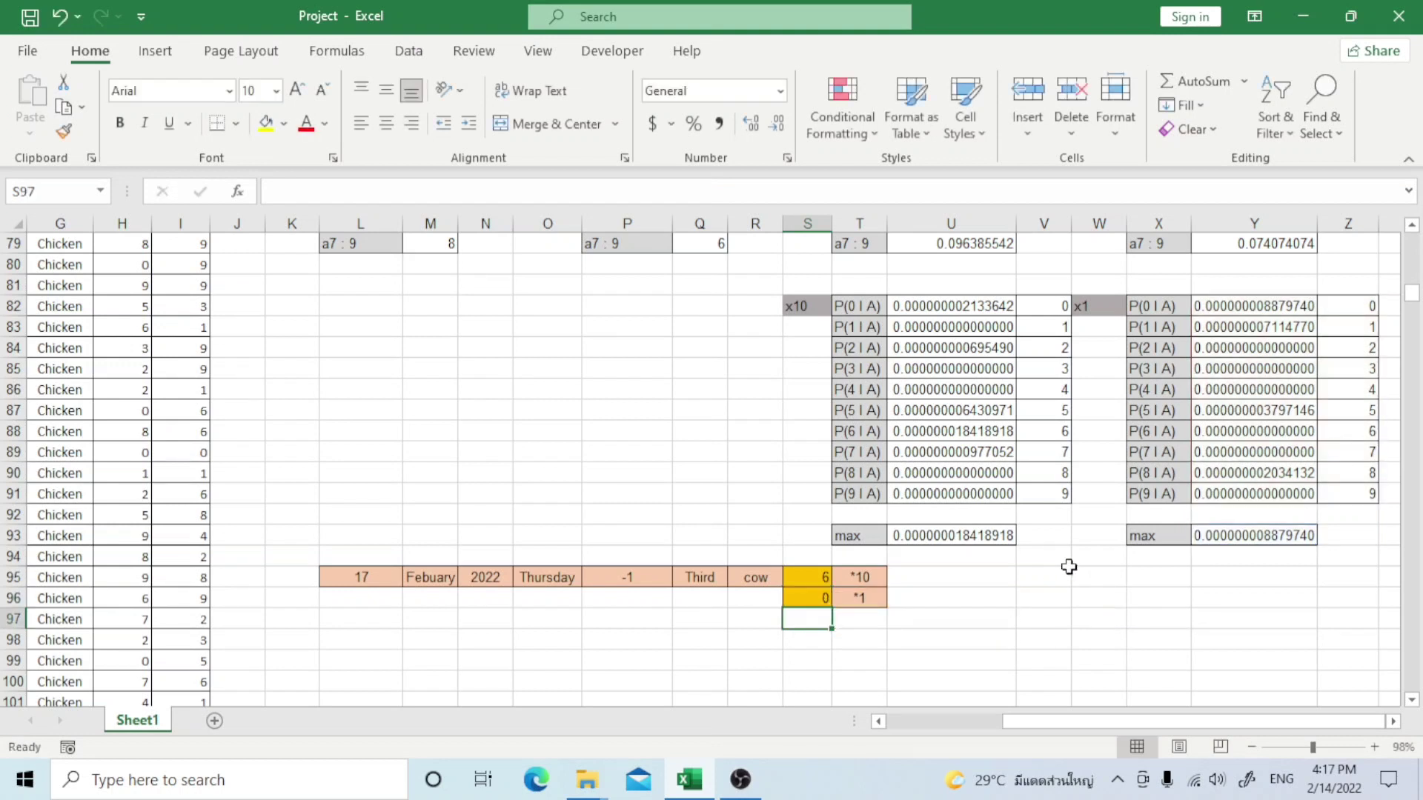